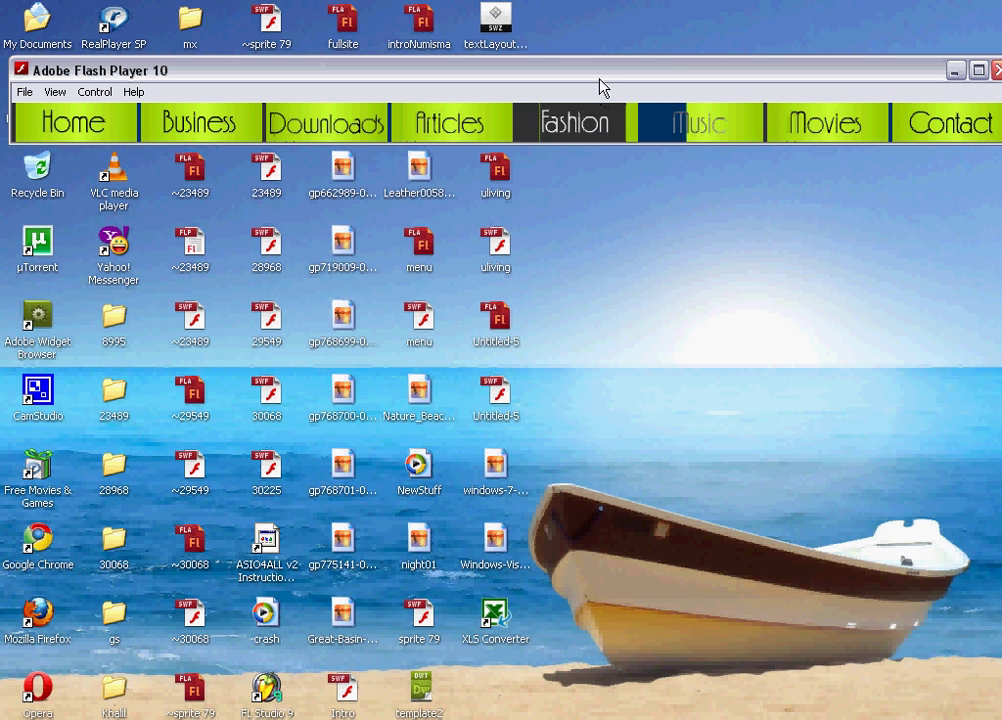
Put away the Flash Player preview of the finished menu and switch to the empty Flash document.
drag(331, 68, 291, 92)
click(950, 94)
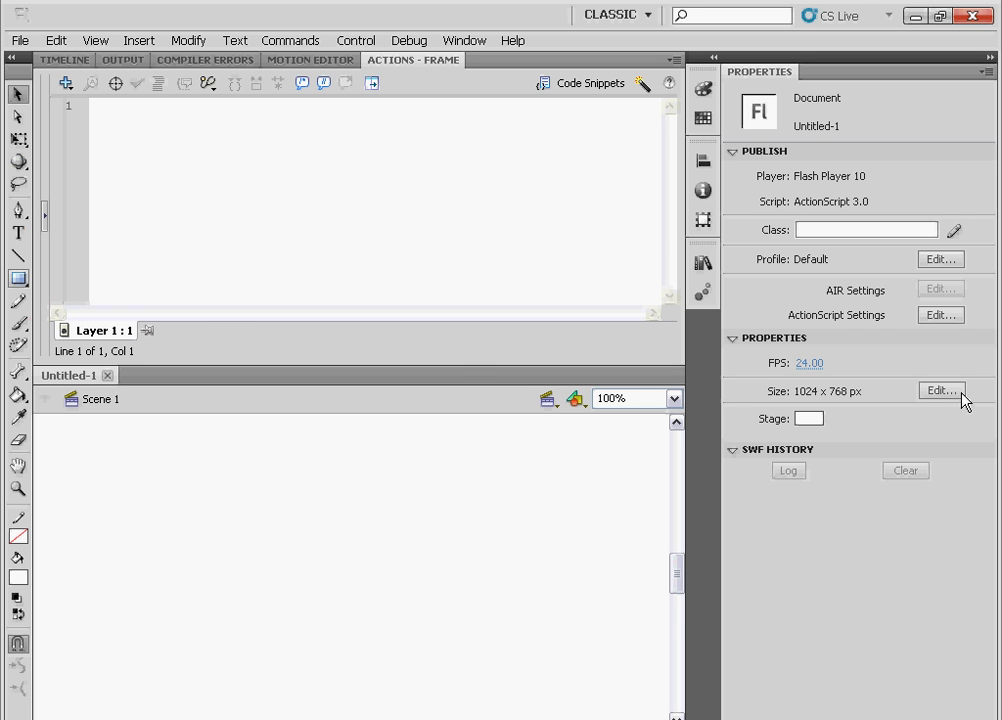
Set the document dimensions to 400 px wide and 45 px high.
key(r)
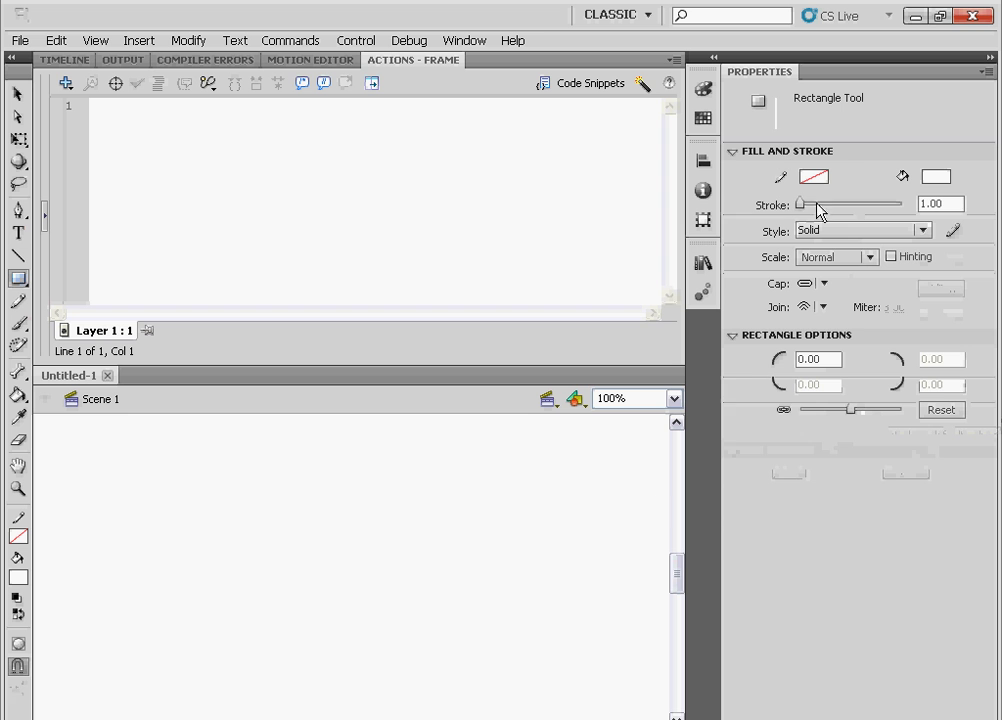
click(18, 94)
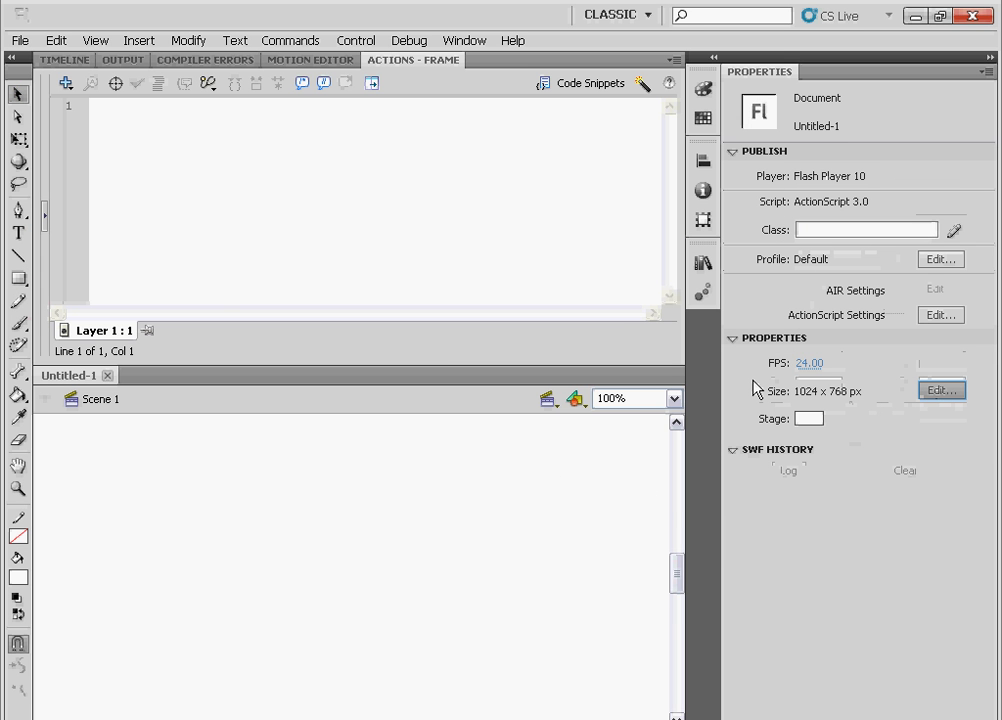
double_click(440, 288)
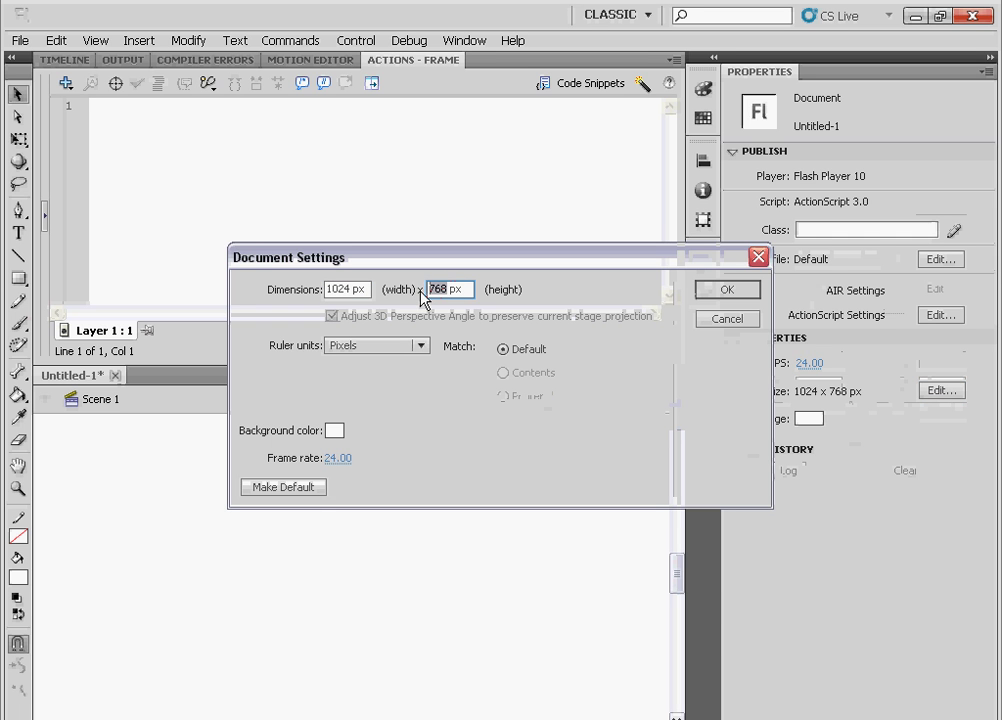
text(45)
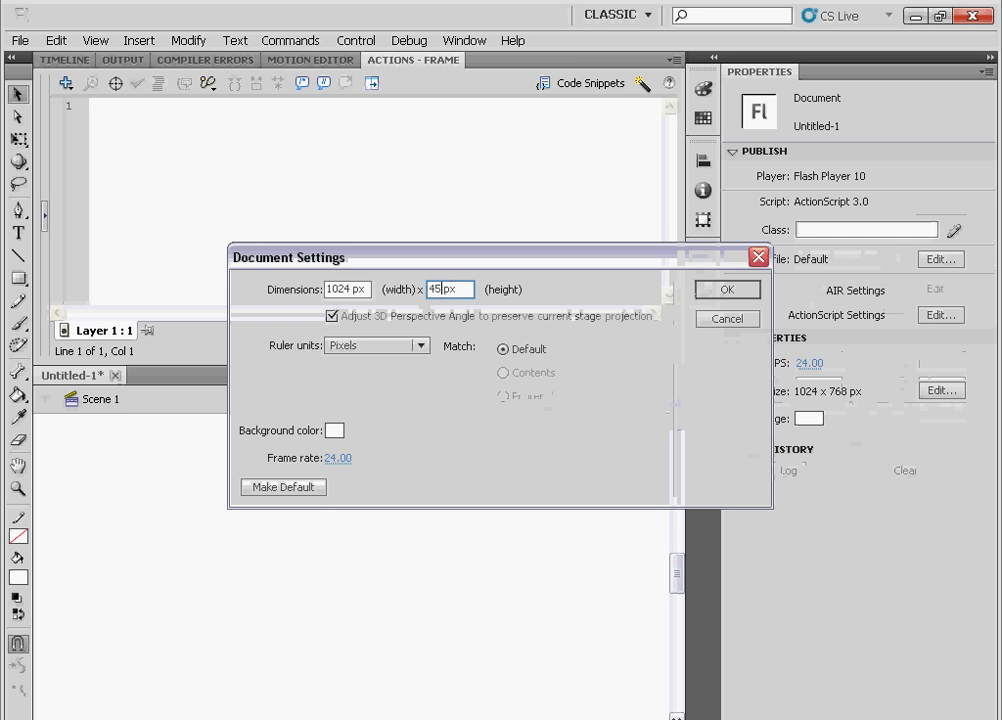
click(724, 290)
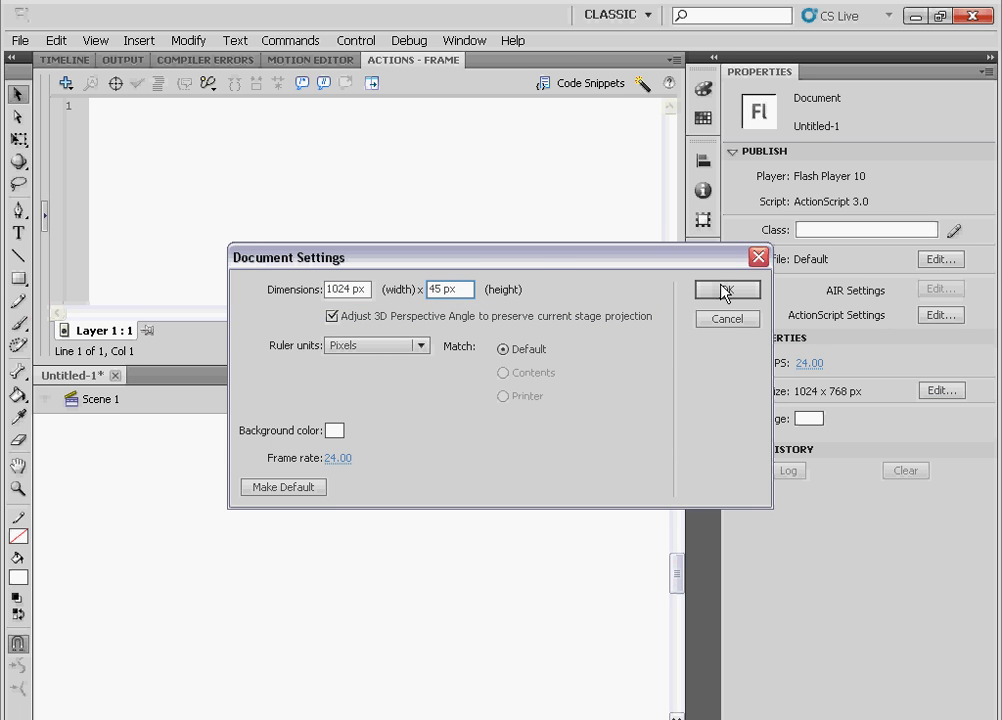
double_click(347, 290)
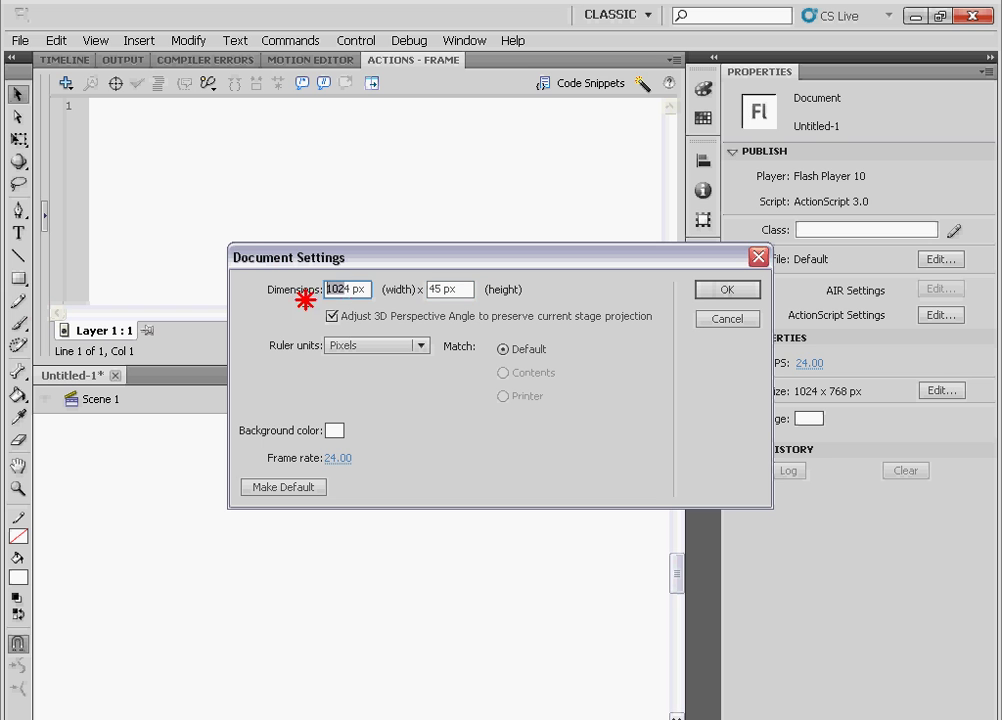
text(400)
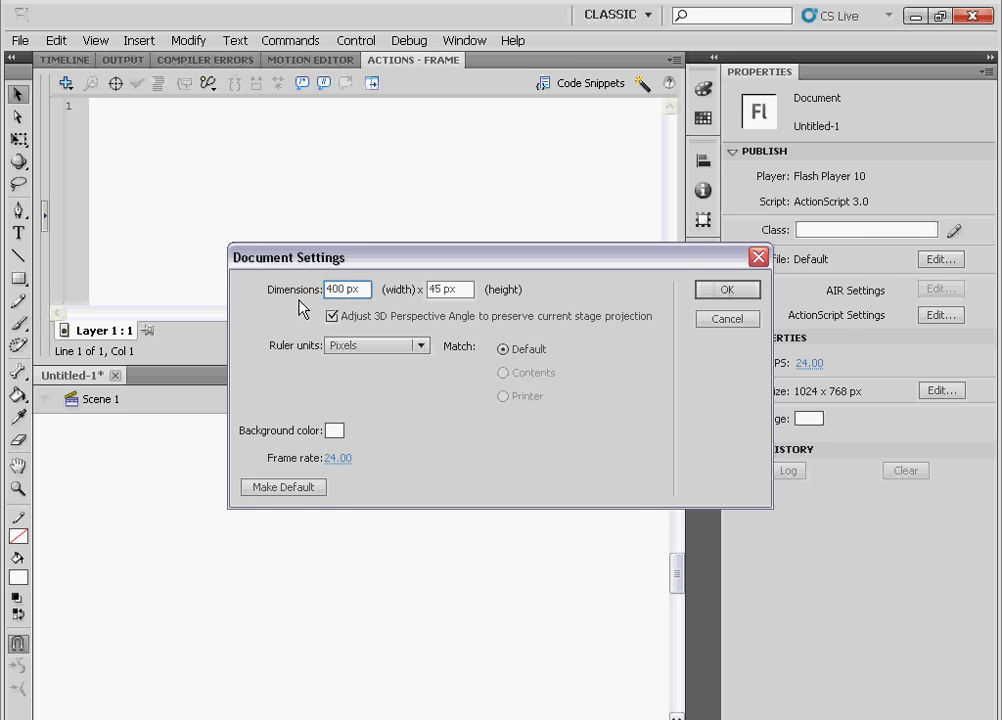
click(716, 294)
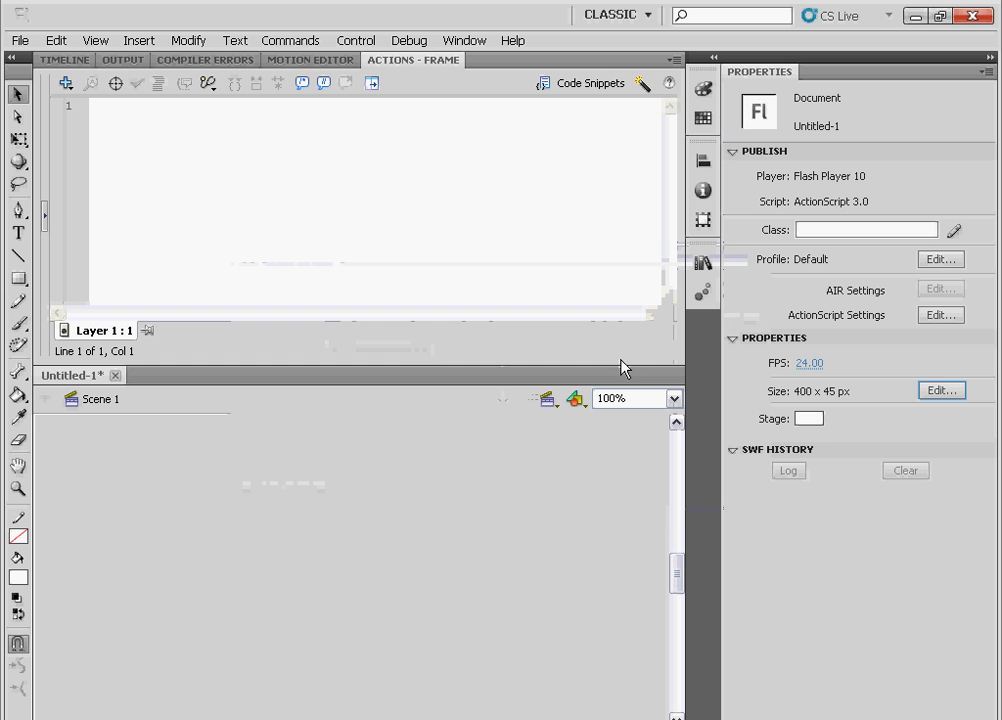
Draw a rectangle without a stroke, about 100 × 40 px, starting at the stage's upper edge about 90 px from its left side.
click(674, 398)
click(646, 417)
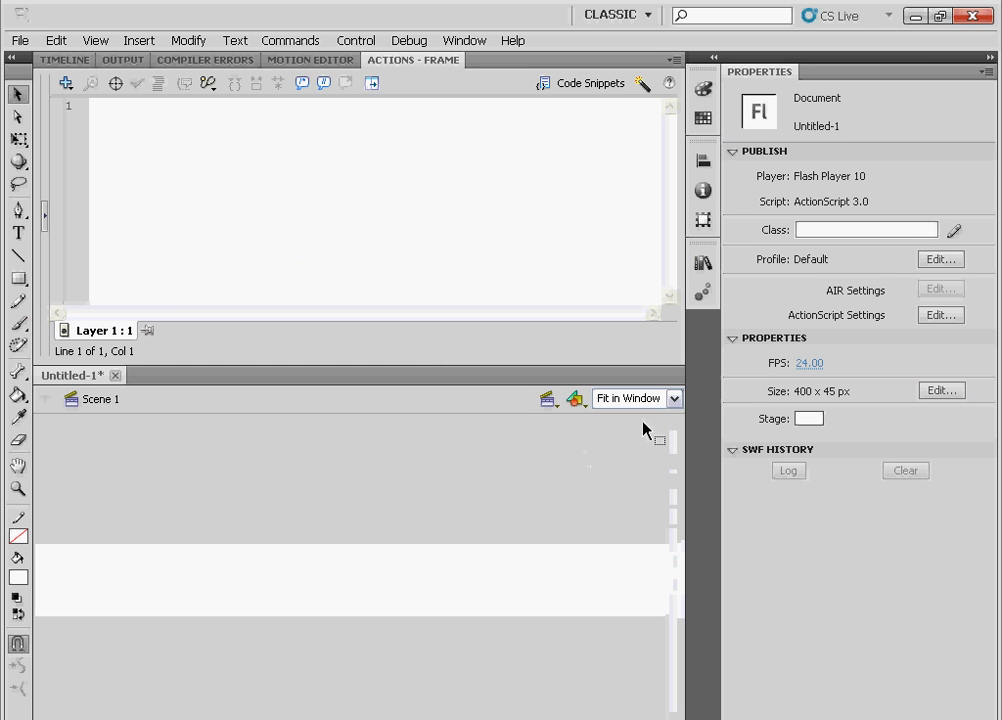
click(19, 279)
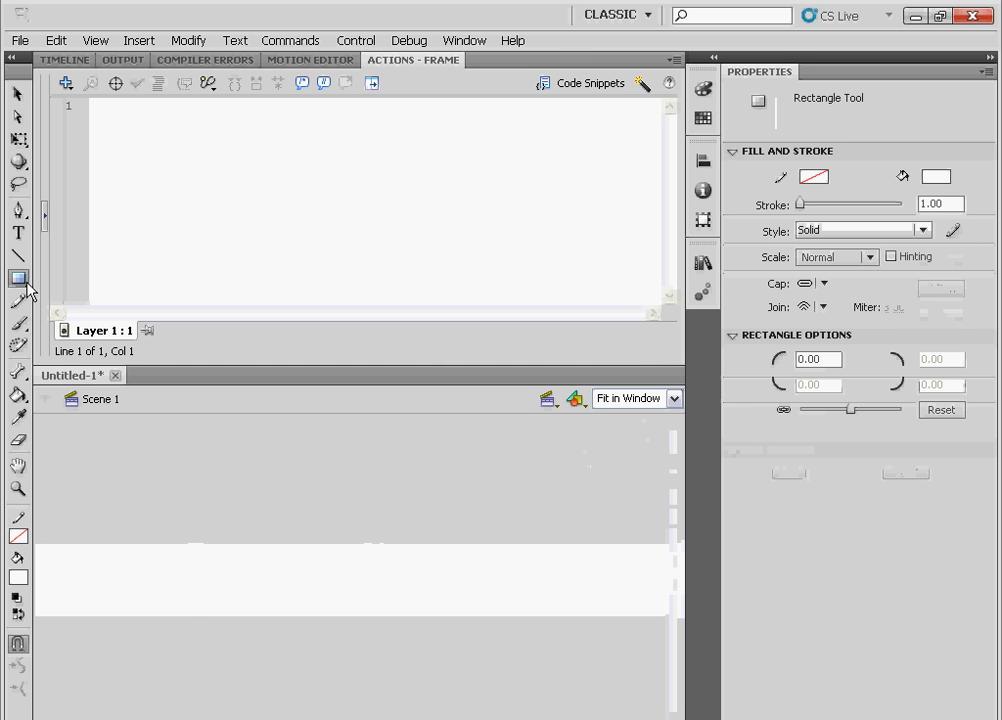
mouse_move(182, 543)
mouse_down()
mouse_move(277, 606)
mouse_move(346, 609)
mouse_up()
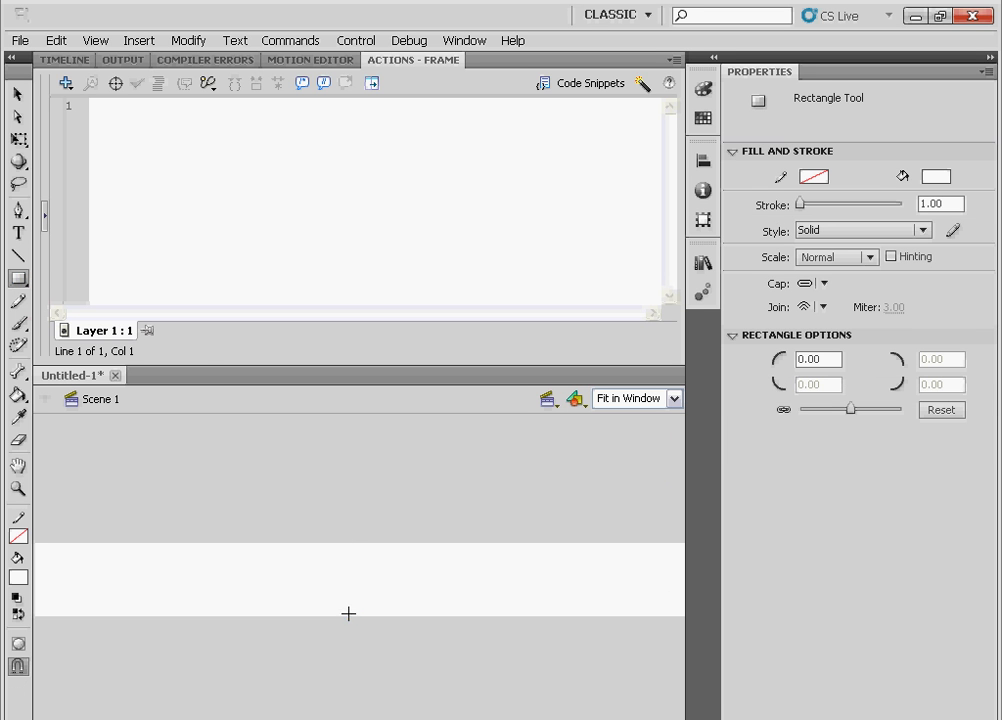
Fill the drawn rectangle with black and set its height to 45 px.
click(17, 95)
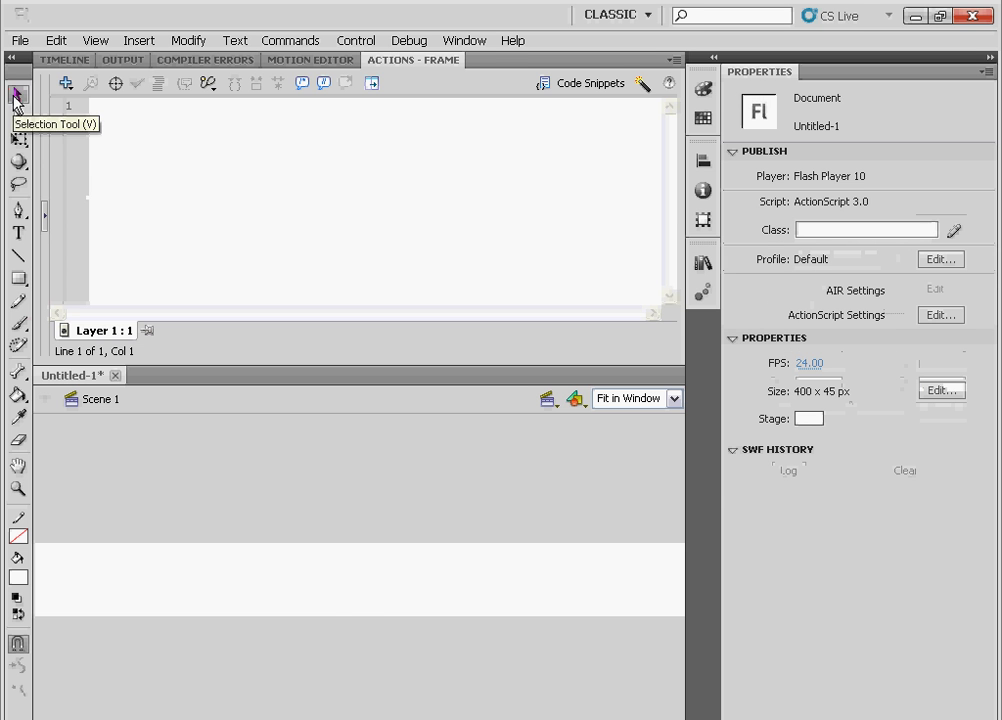
drag(72, 470, 350, 612)
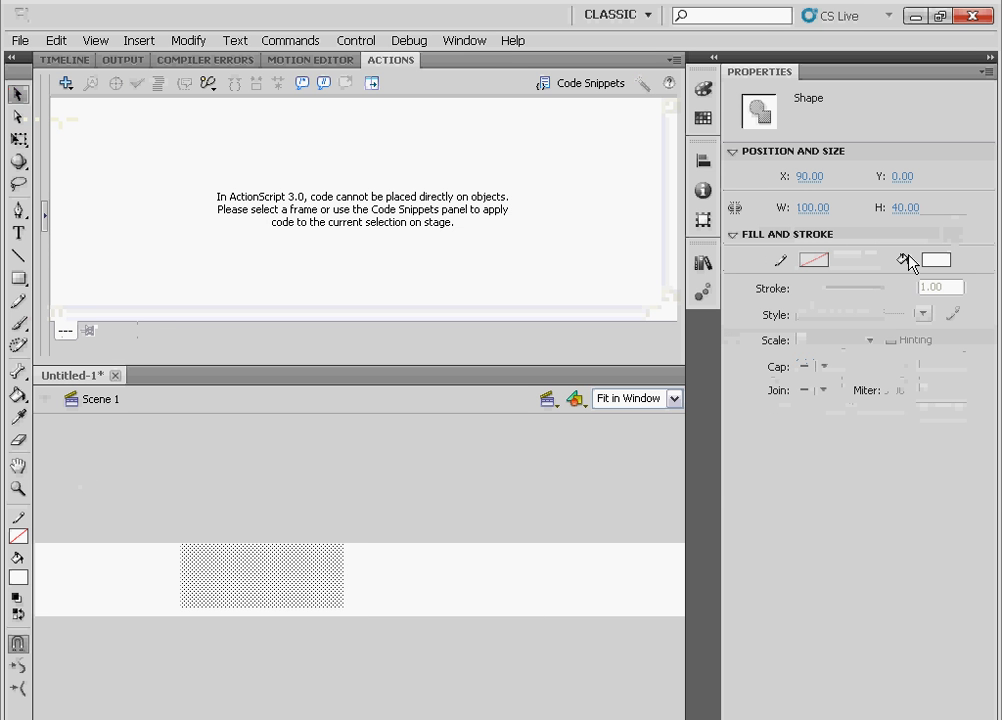
click(940, 260)
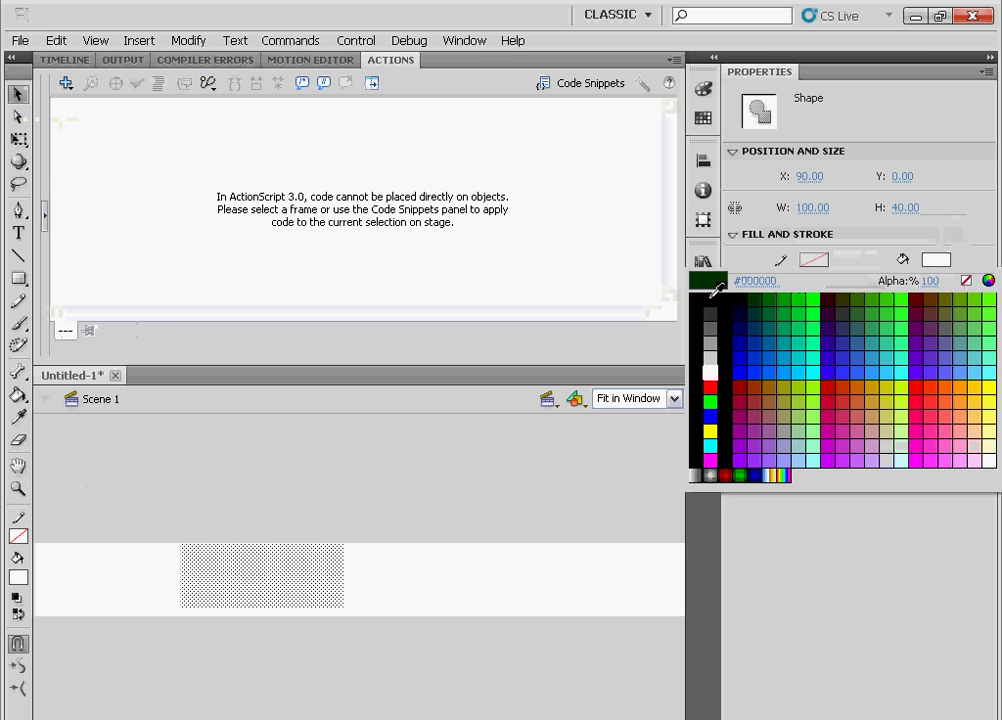
click(566, 384)
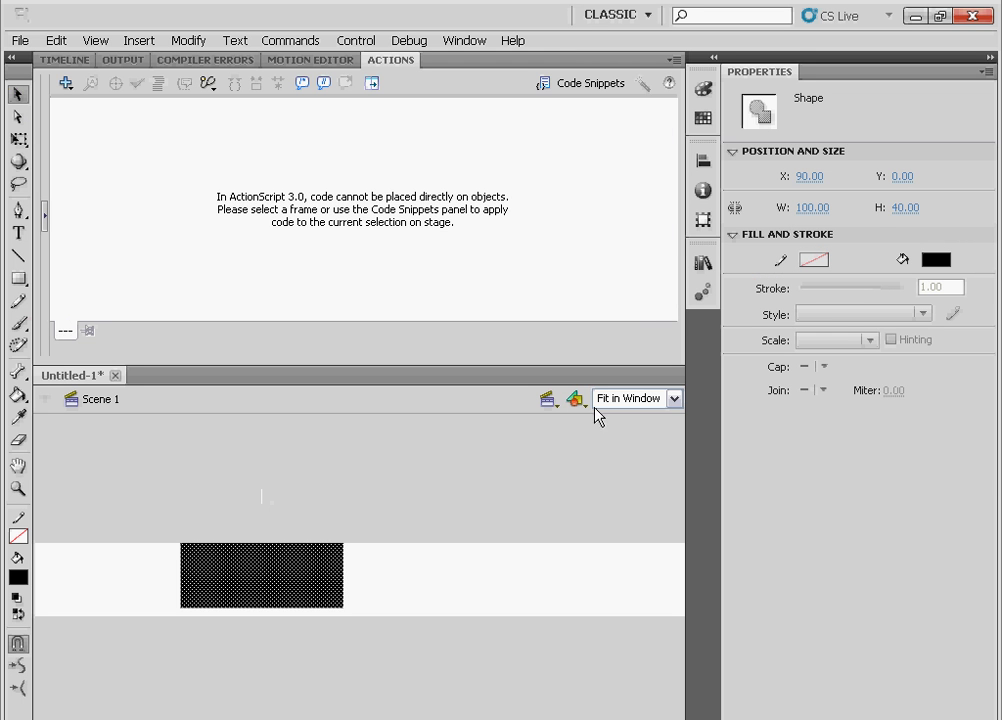
click(899, 207)
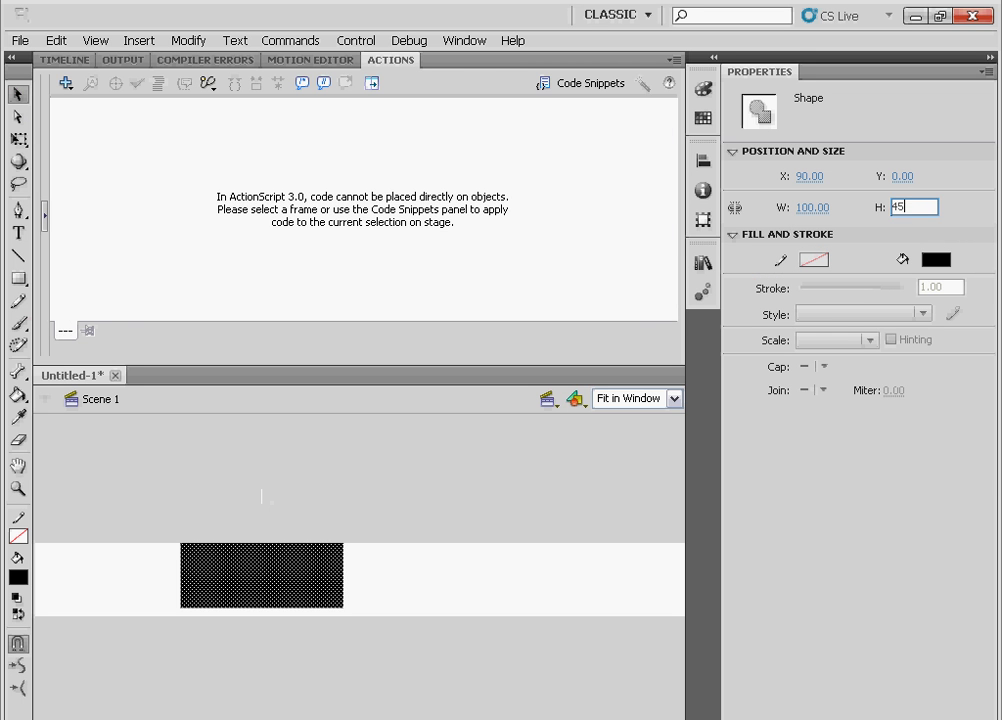
text(45)
click(573, 501)
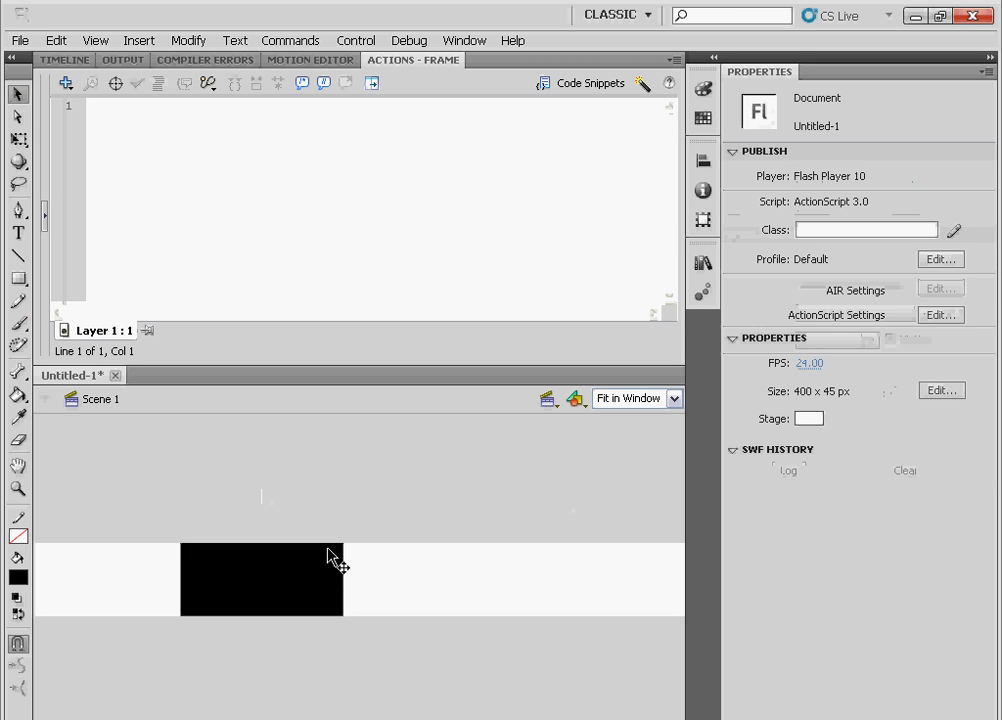
Convert the black rectangle to a movie clip symbol with centred registration, keeping the default name Symbol 1.
click(331, 590)
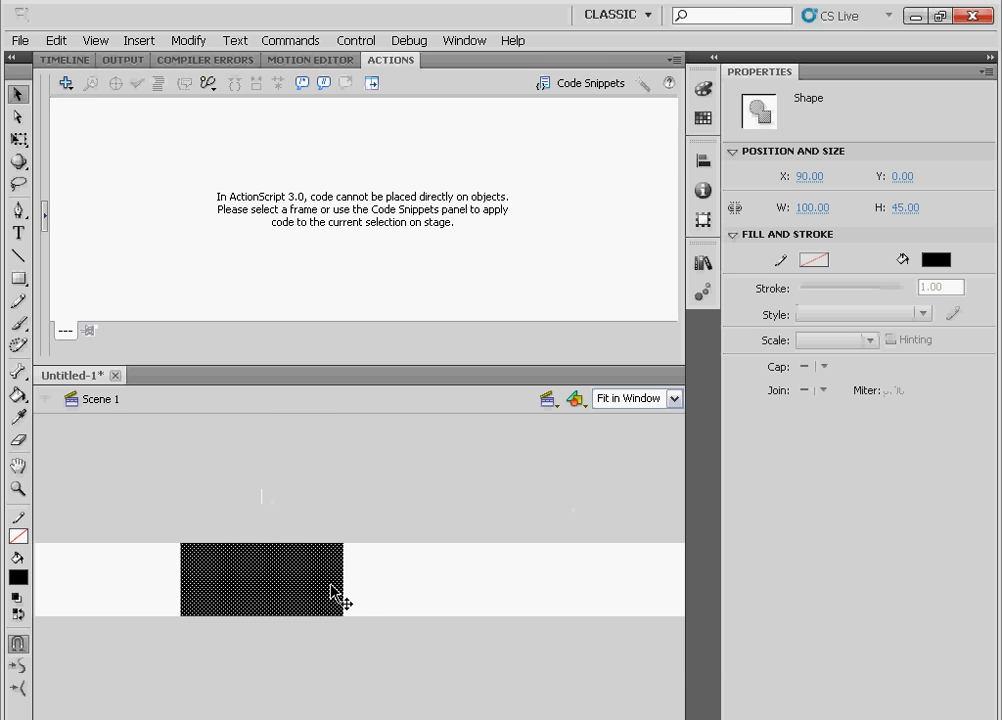
key(F8)
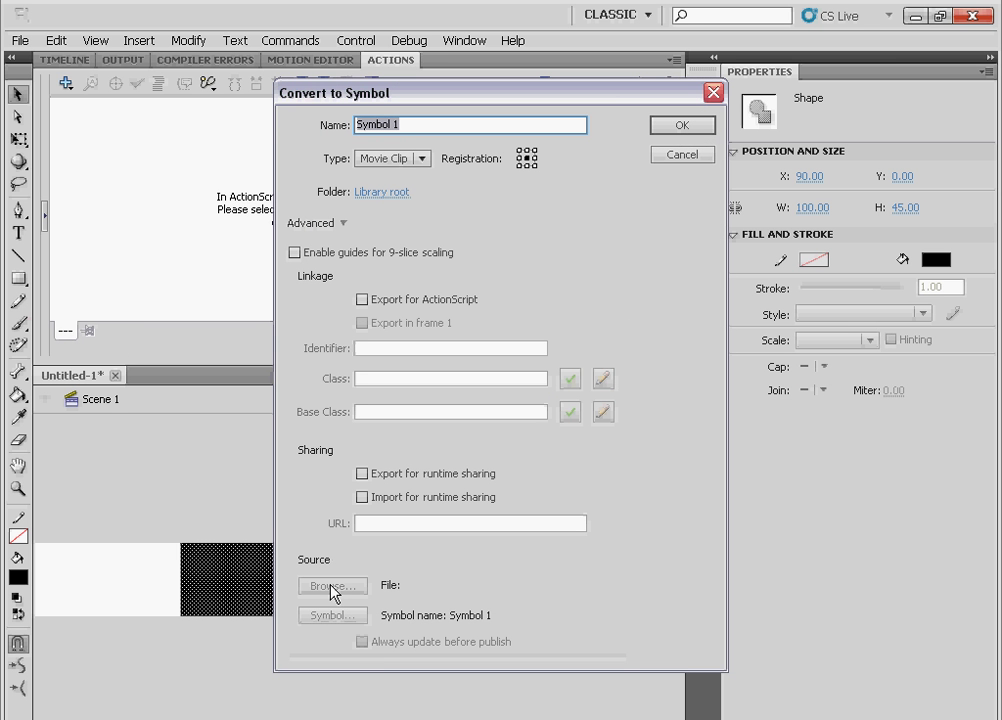
key(Return)
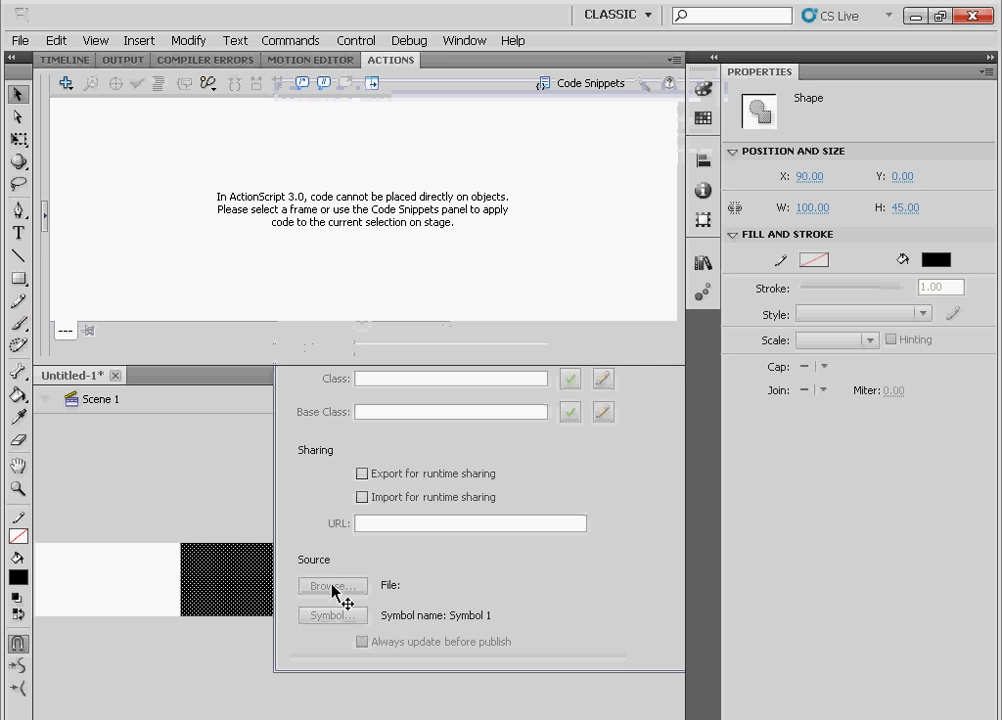
click(186, 42)
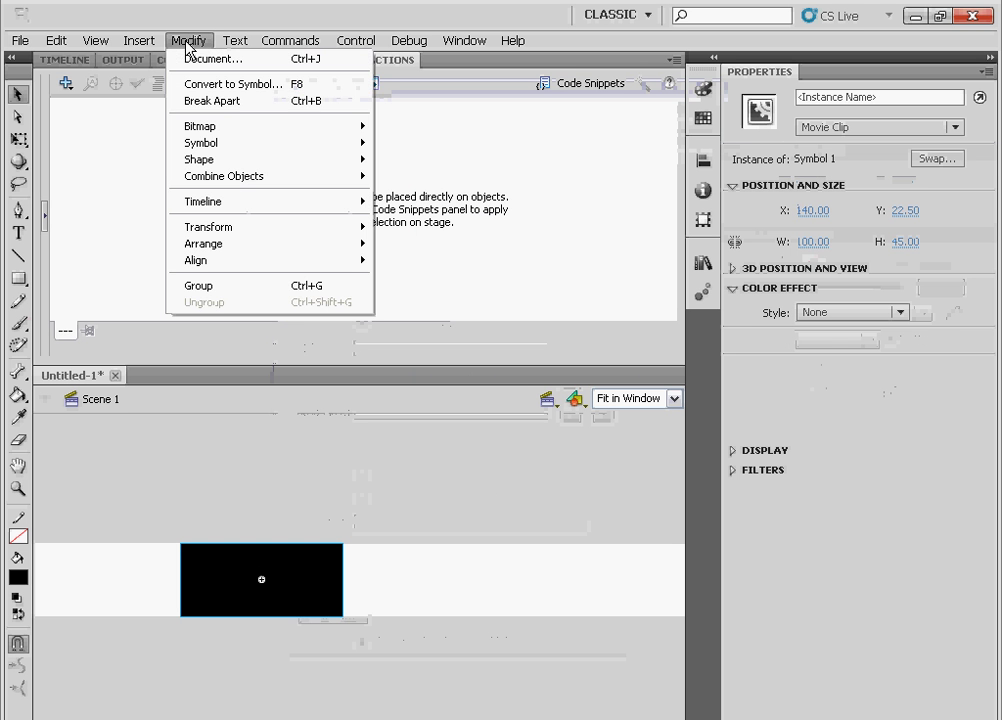
click(403, 497)
Enter Symbol 1 for editing and convert the rectangle inside it to a nested movie clip, keeping the default name Symbol 2.
click(305, 570)
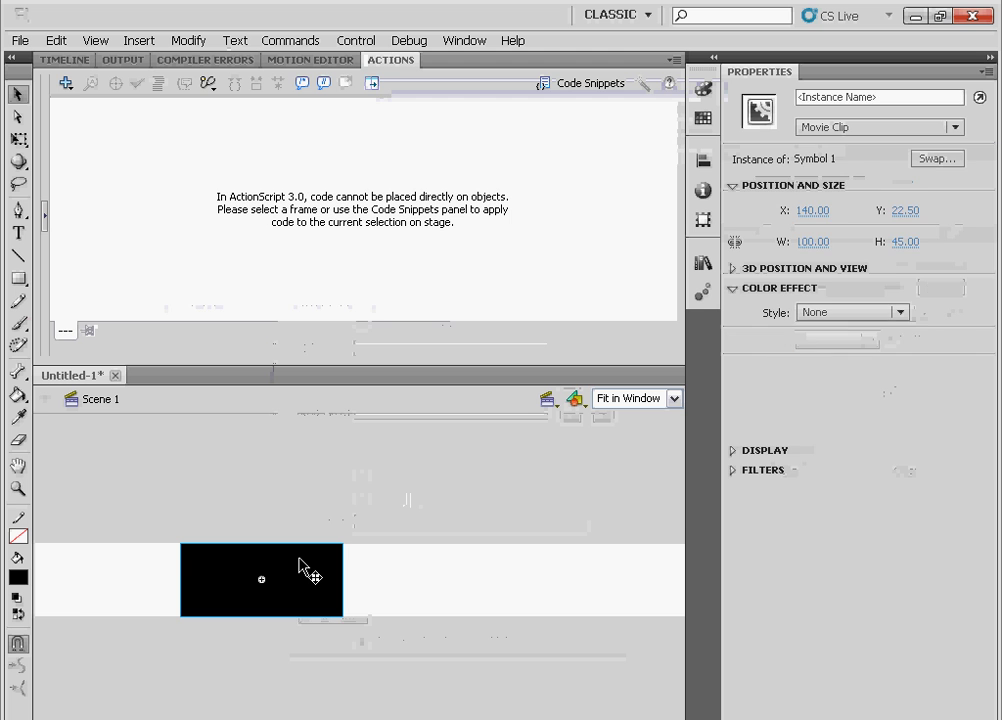
double_click(305, 570)
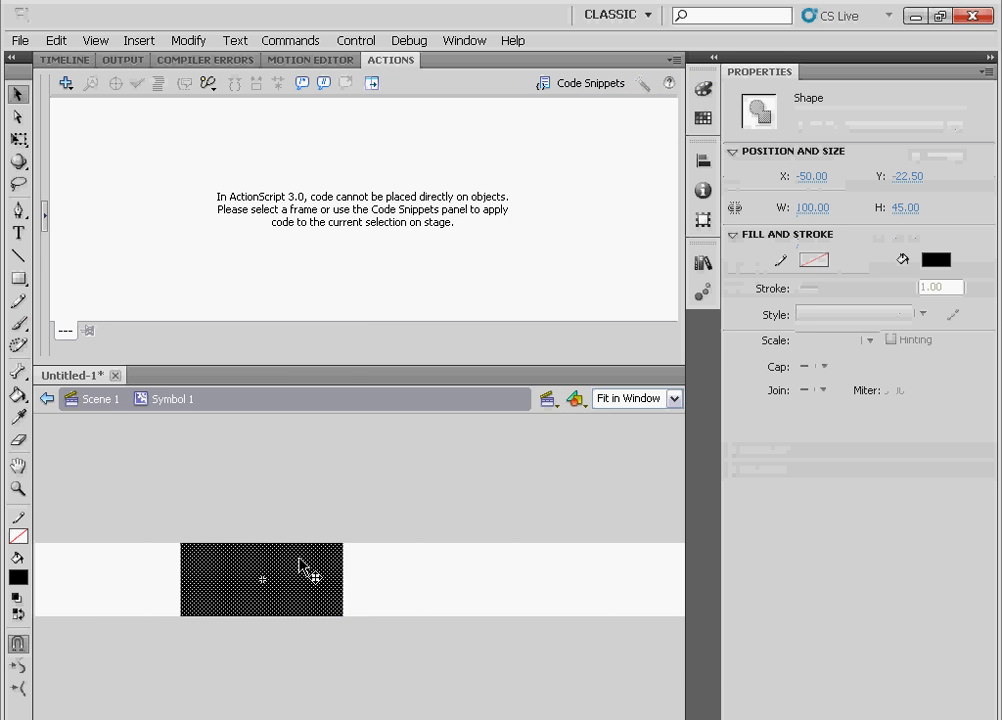
key(F8)
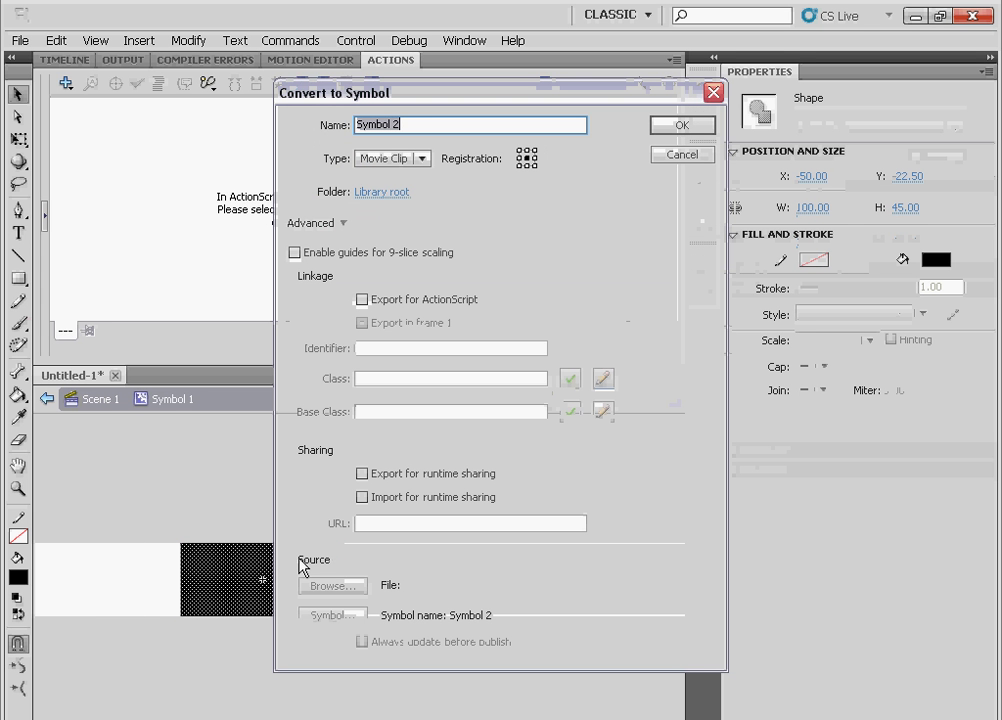
key(Return)
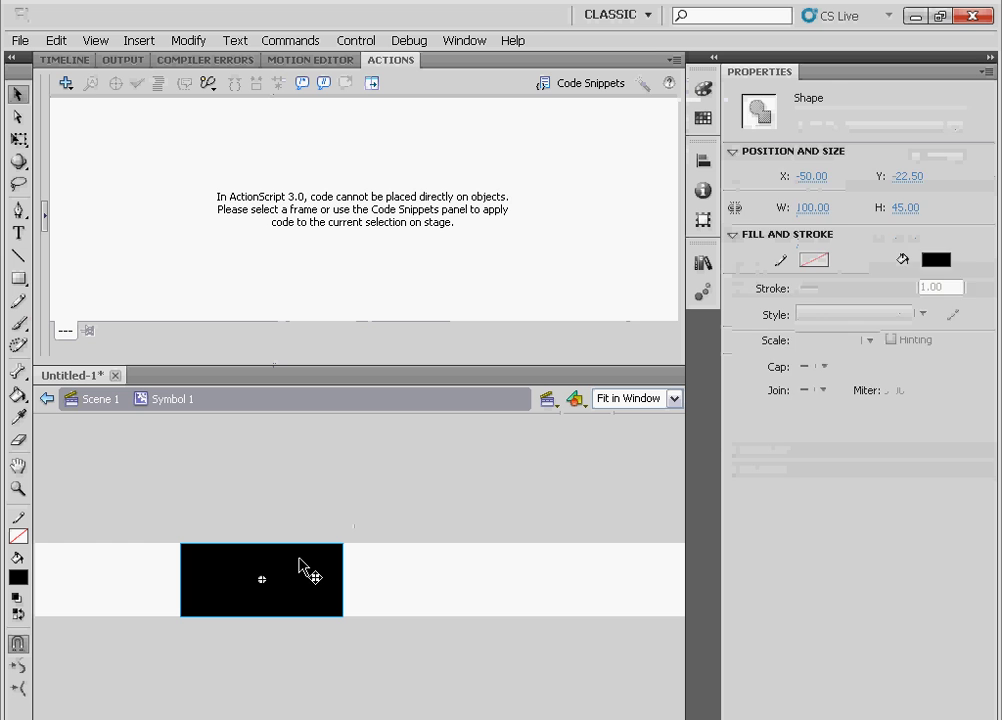
On a new layer, draw a strip about 10 × 42.5 px along the black rectangle's left edge, and lock Layer 1.
click(52, 60)
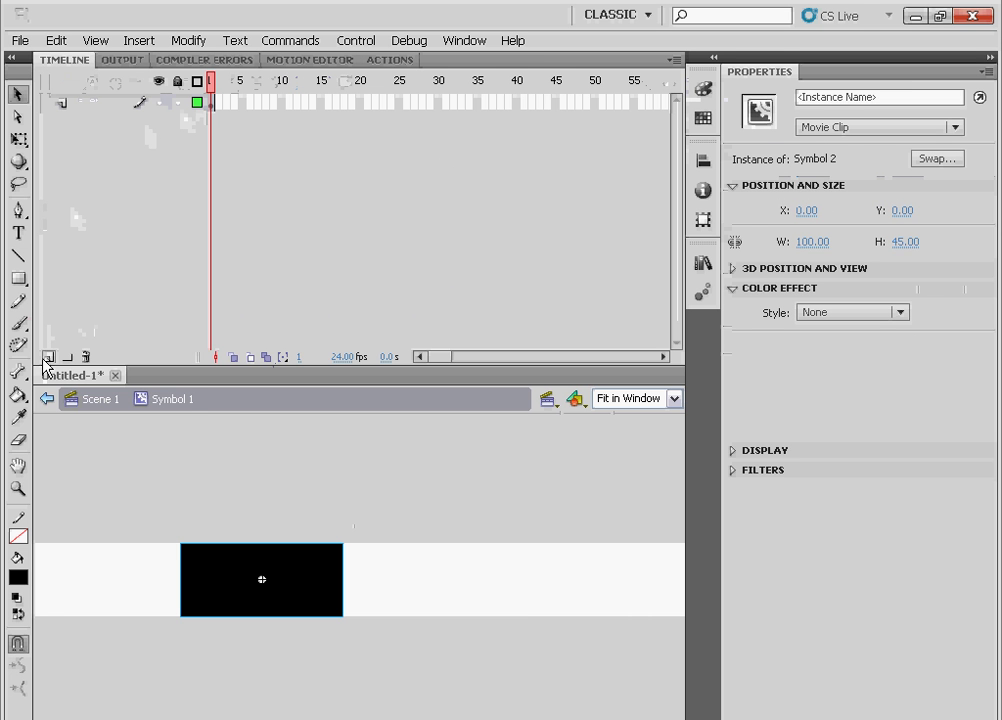
click(47, 357)
click(18, 278)
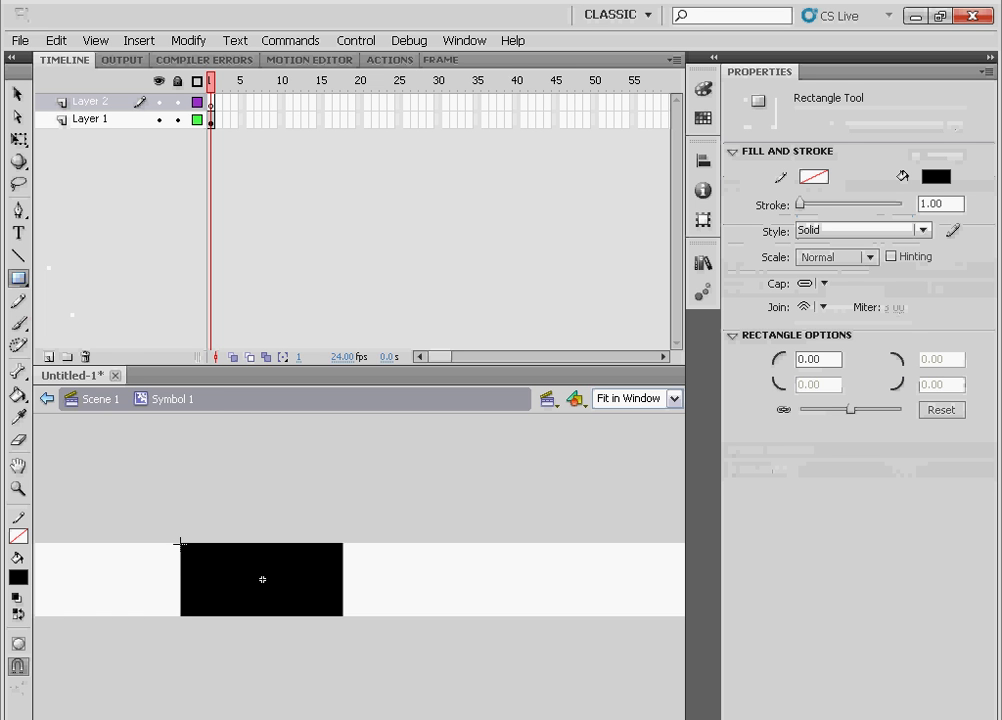
drag(180, 543, 193, 616)
click(177, 119)
Resize the narrow strip to 5 px wide and 45 px high, and fill it with medium blue.
click(20, 95)
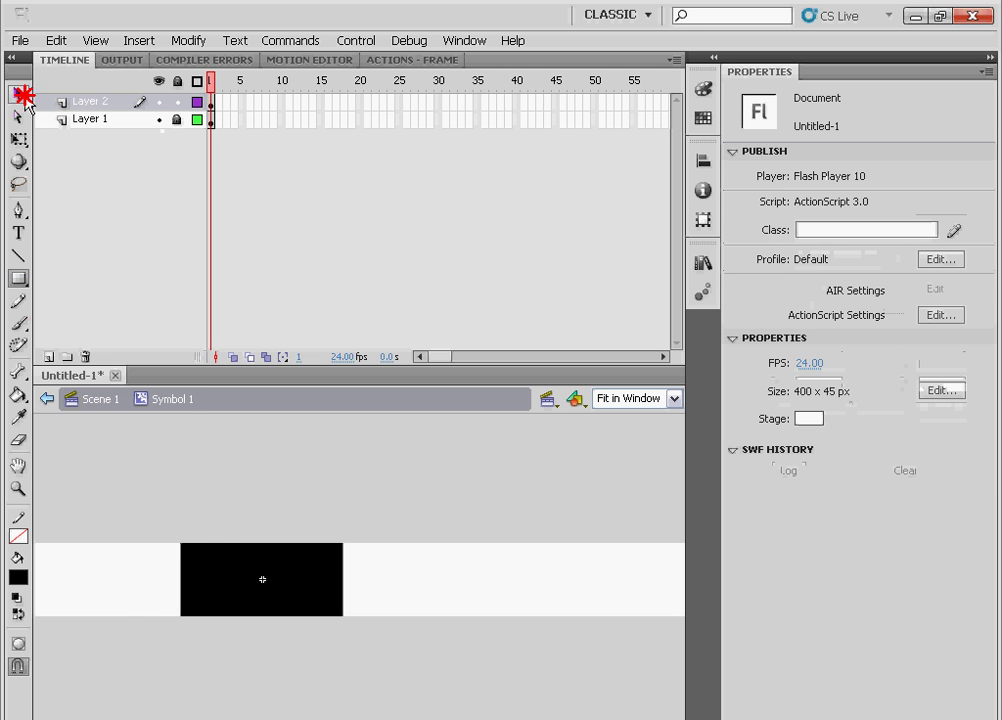
drag(130, 481, 268, 671)
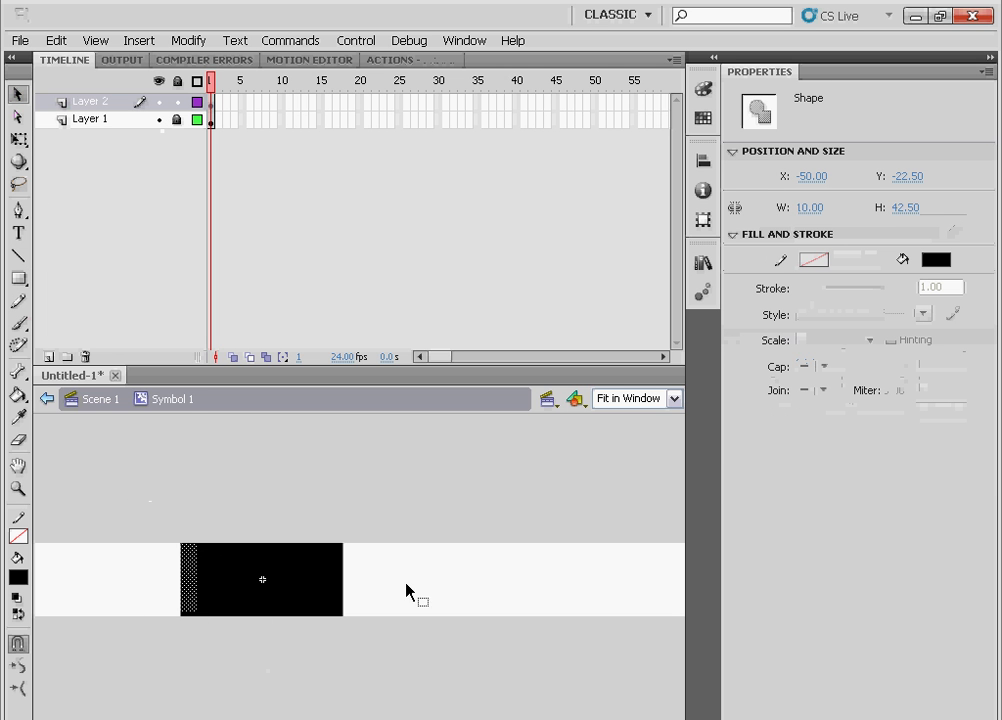
click(905, 208)
text(45)
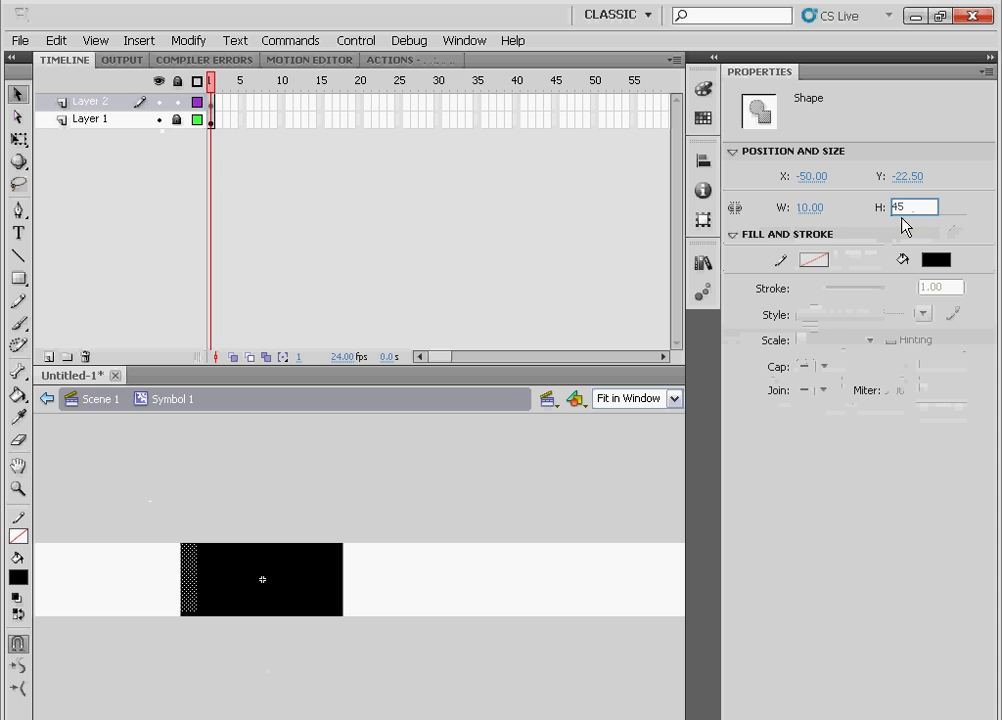
click(810, 208)
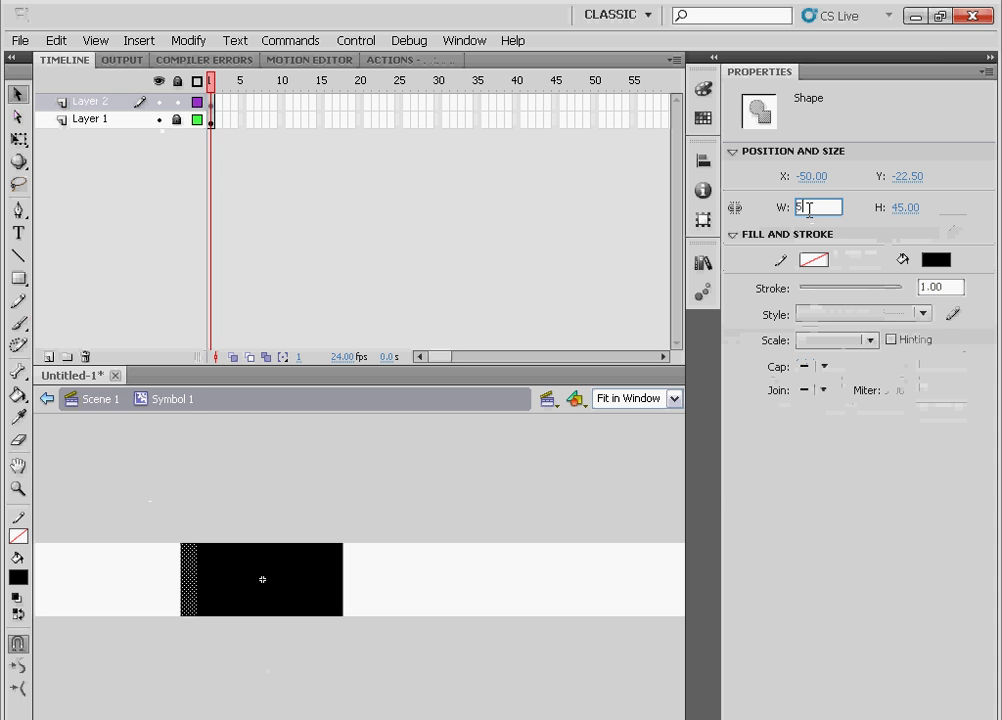
click(934, 260)
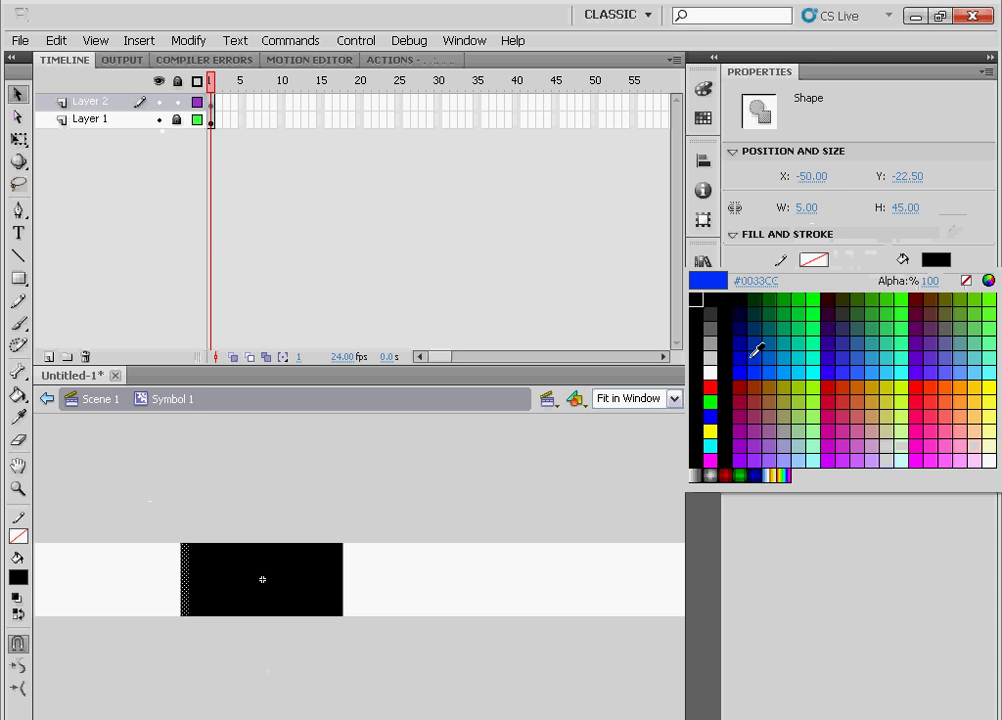
click(786, 352)
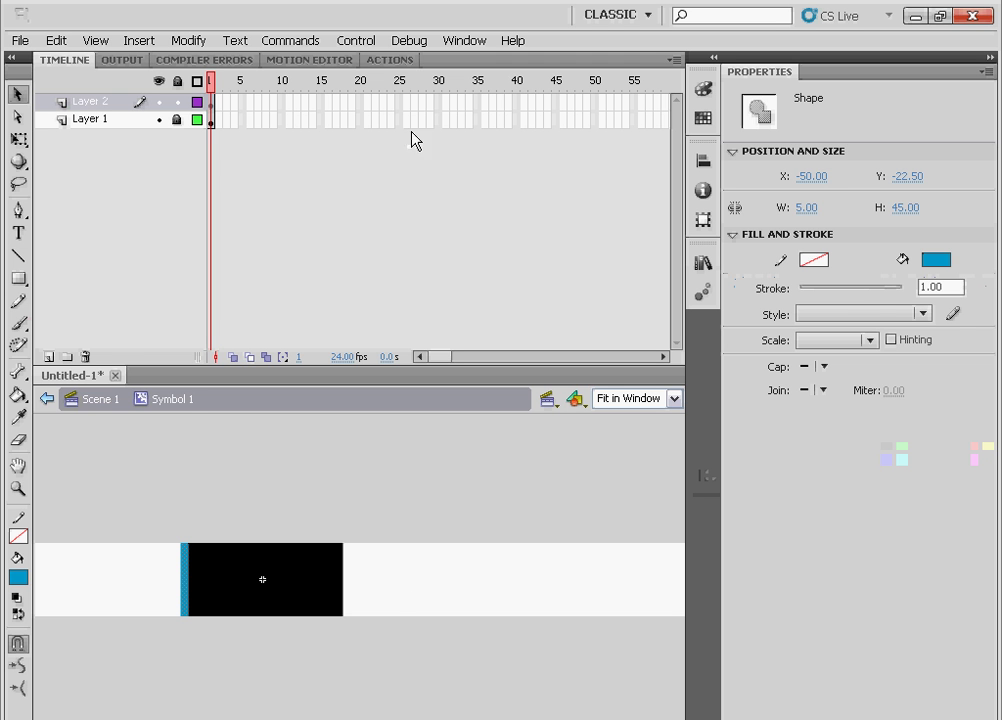
Add a keyframe at frame 30 of Layer 2 with a shape tween leading to it, and extend Layer 1 to frame 30.
click(438, 101)
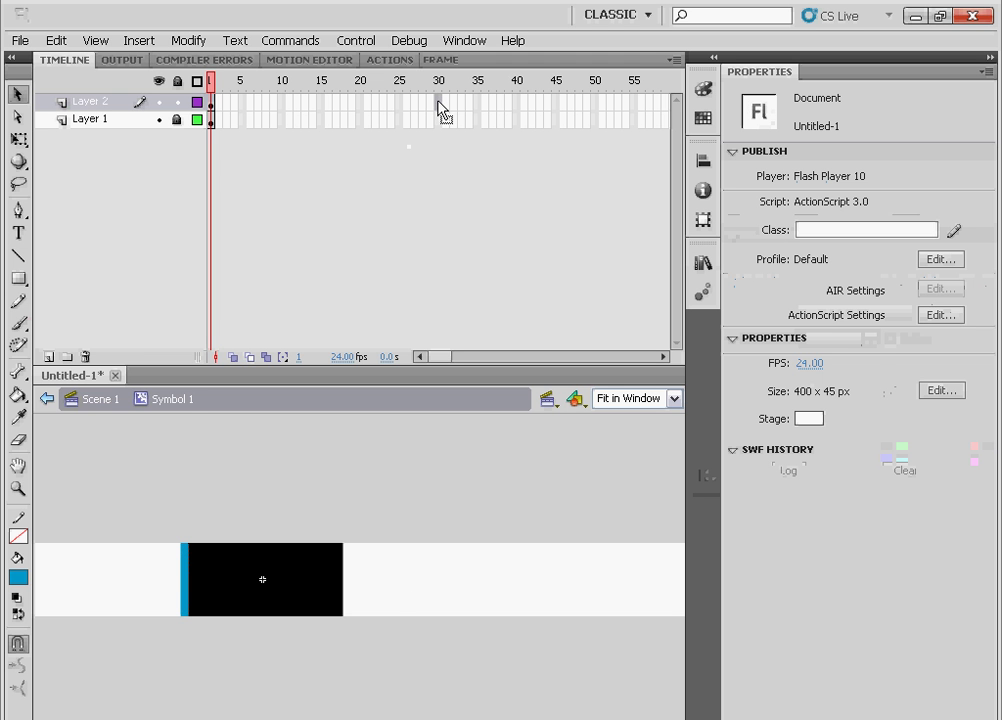
key(F6)
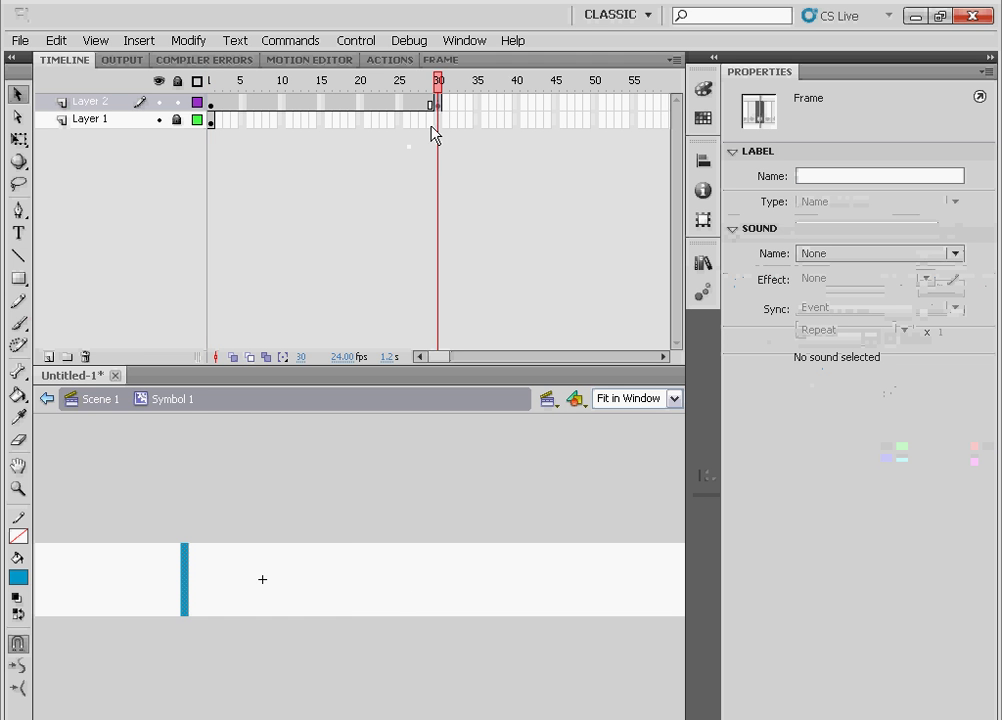
click(376, 112)
right_click(378, 112)
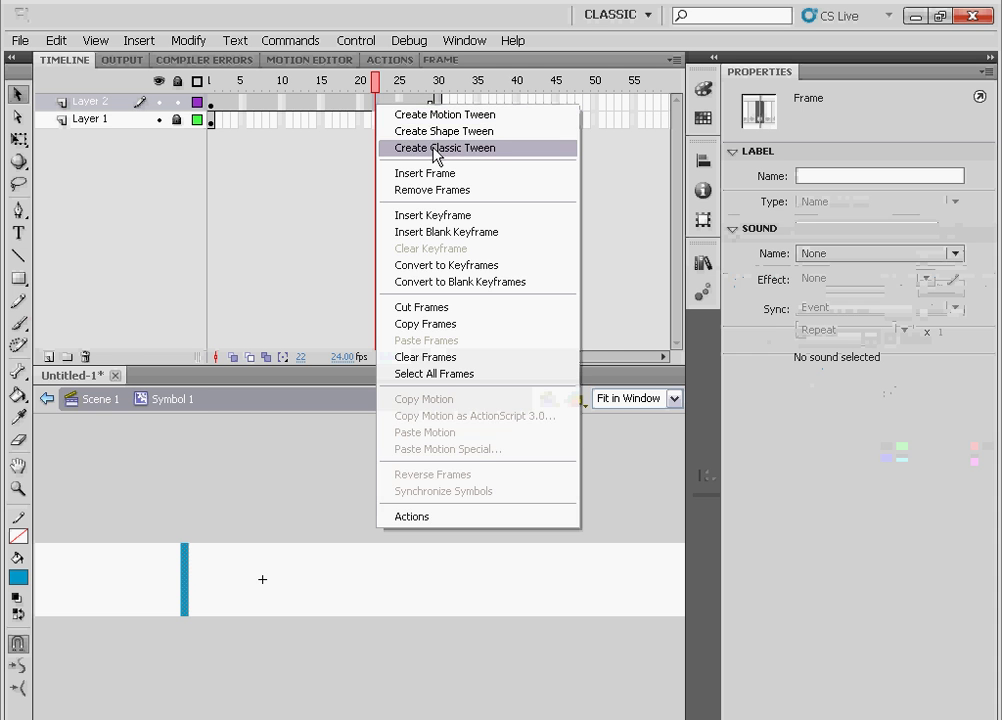
click(415, 131)
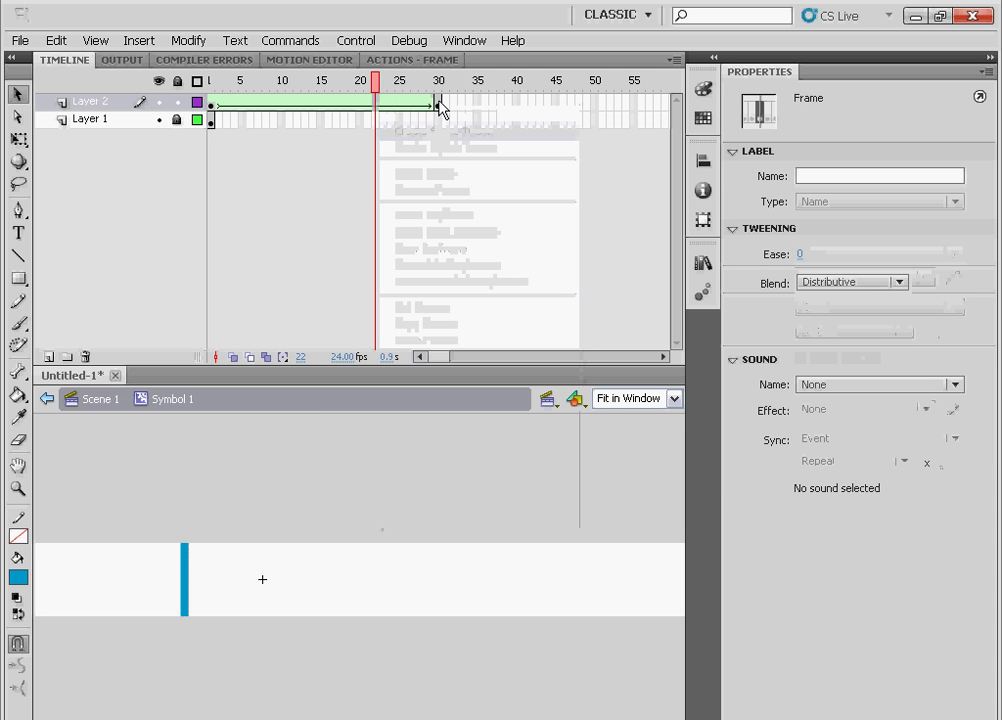
click(441, 125)
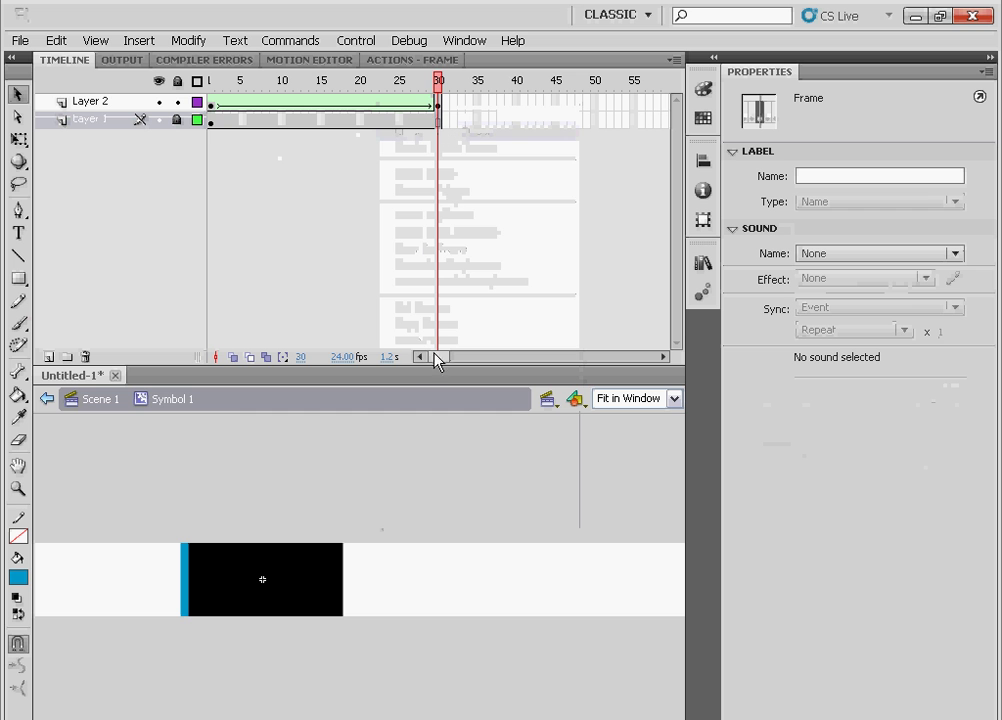
At frame 30 of Layer 2, set the blue strip's width to 100 px and scrub the timeline back to check the tween.
click(440, 103)
drag(441, 104, 203, 409)
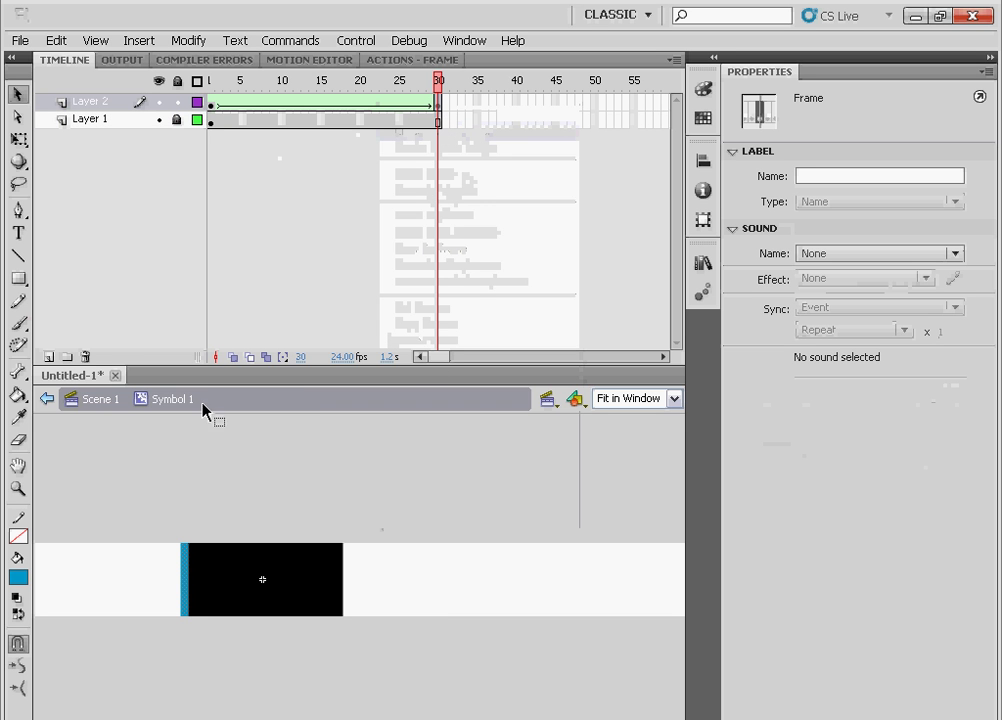
drag(135, 462, 253, 649)
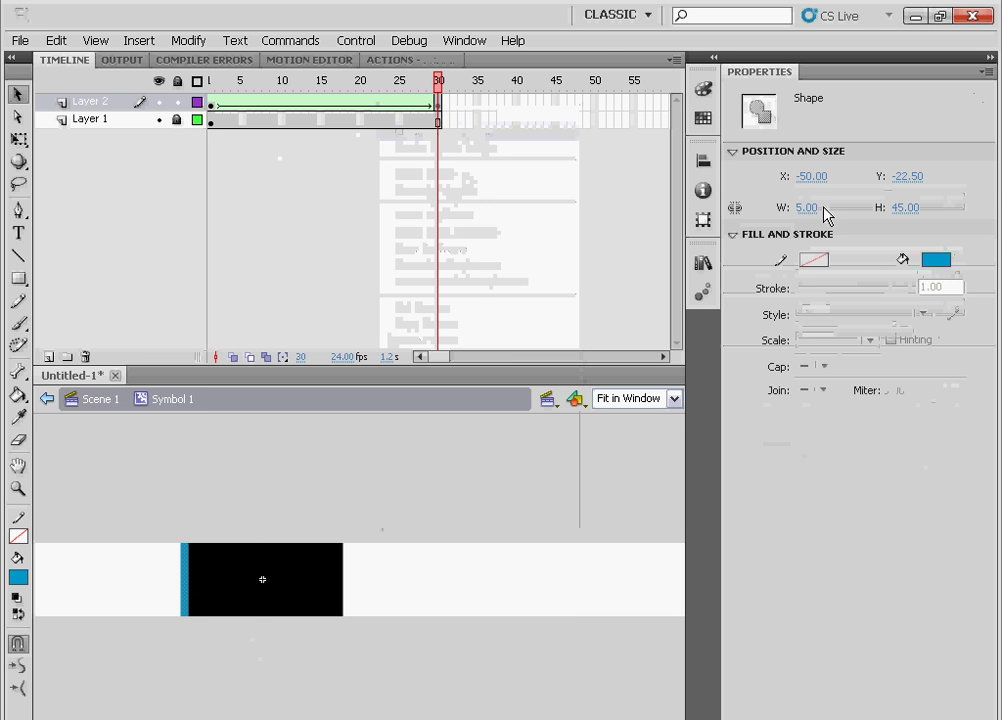
click(809, 208)
text(5)
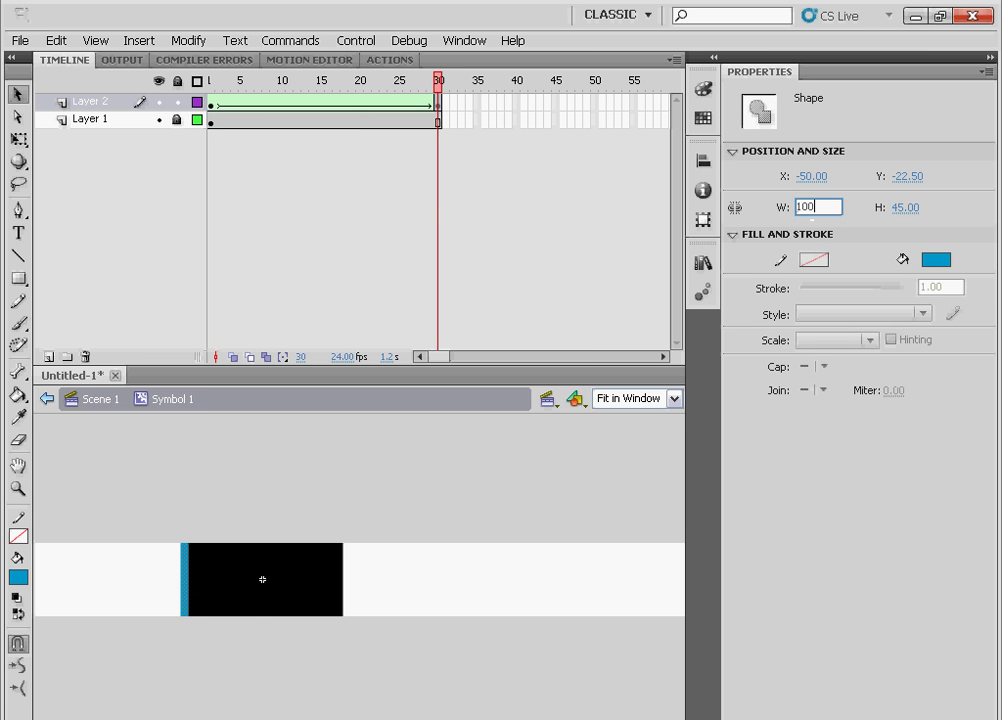
key(Return)
click(302, 175)
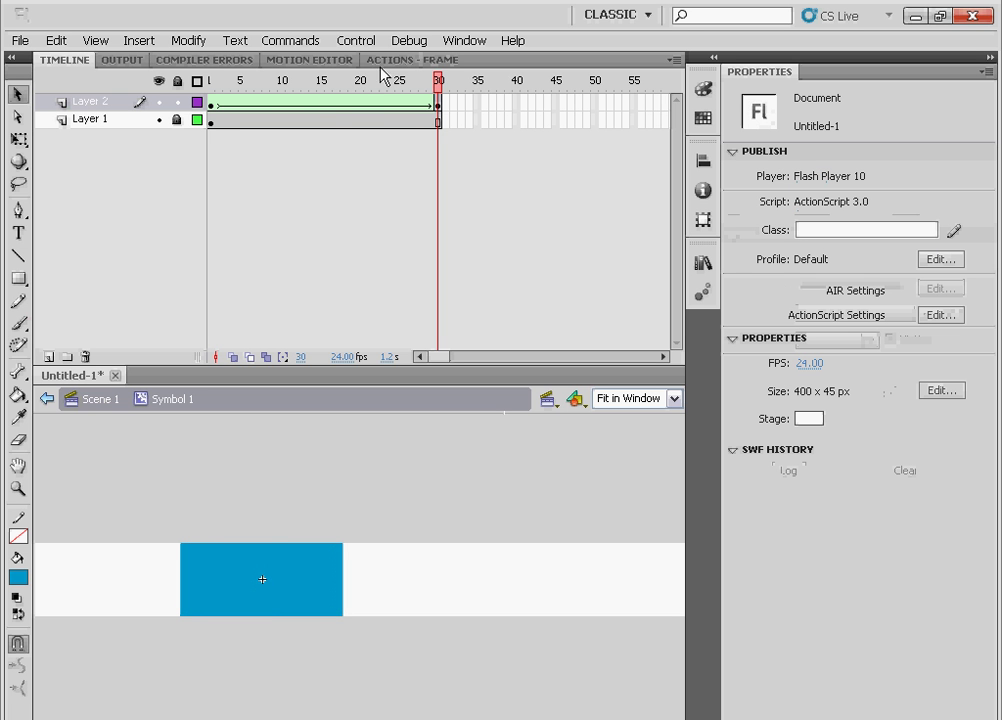
drag(438, 82, 405, 105)
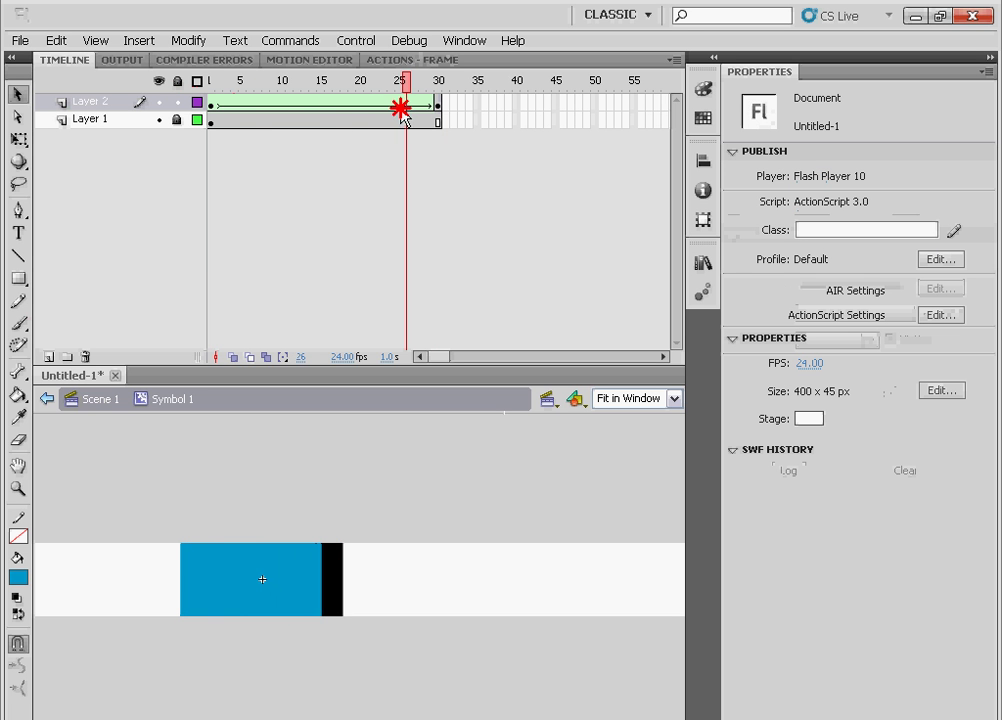
Add a new layer, lock Layer 2, and place the static text HOME on the new layer at frame 1.
click(48, 357)
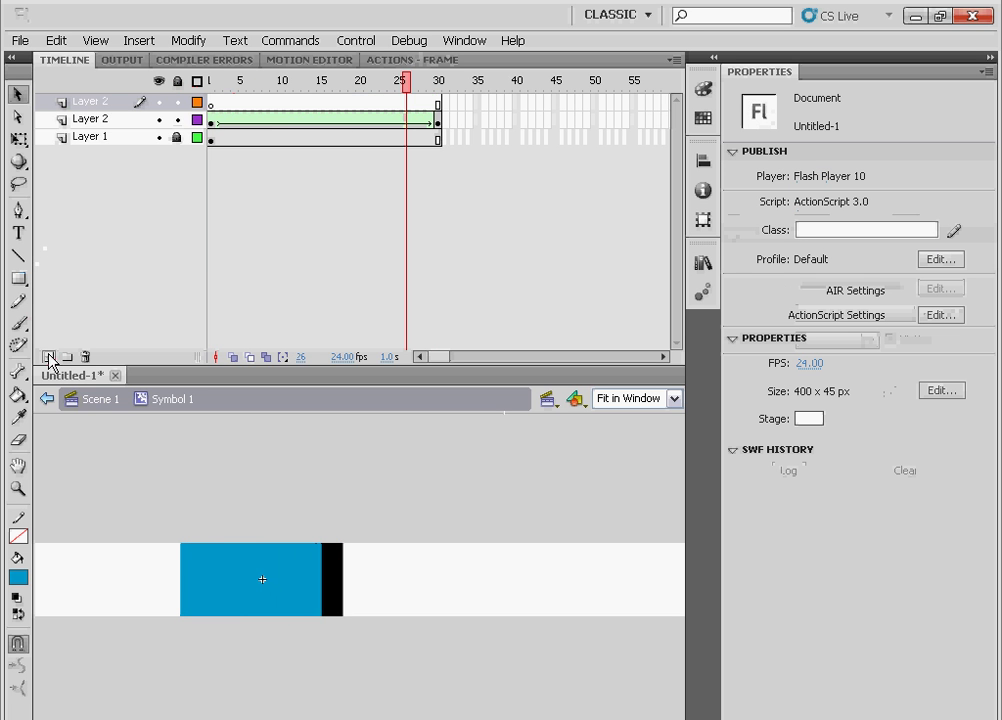
click(211, 104)
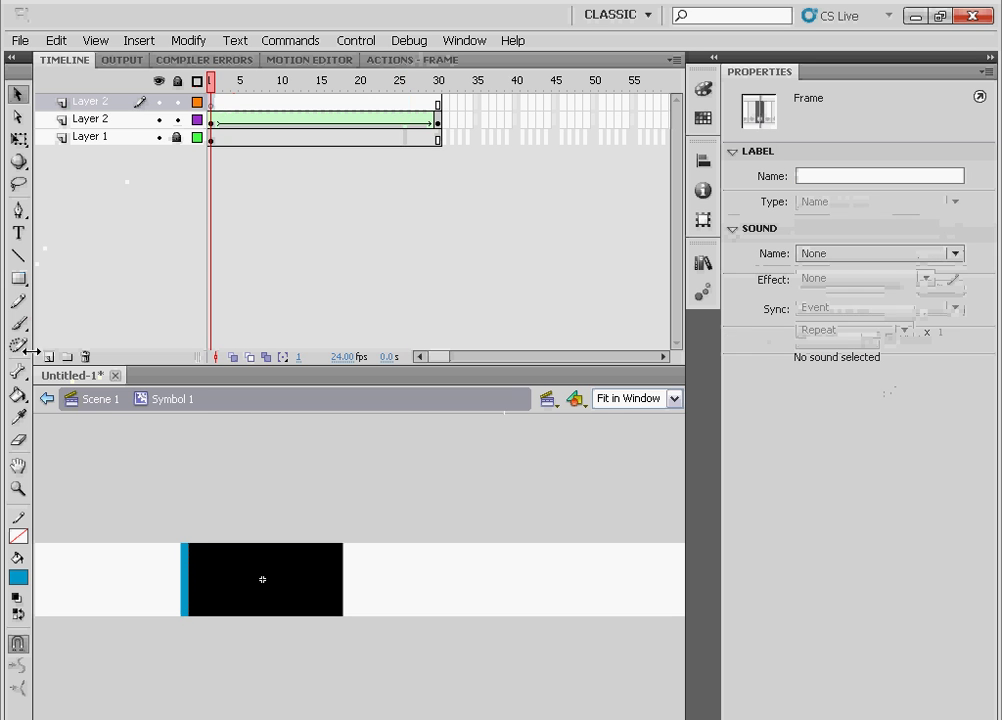
click(177, 119)
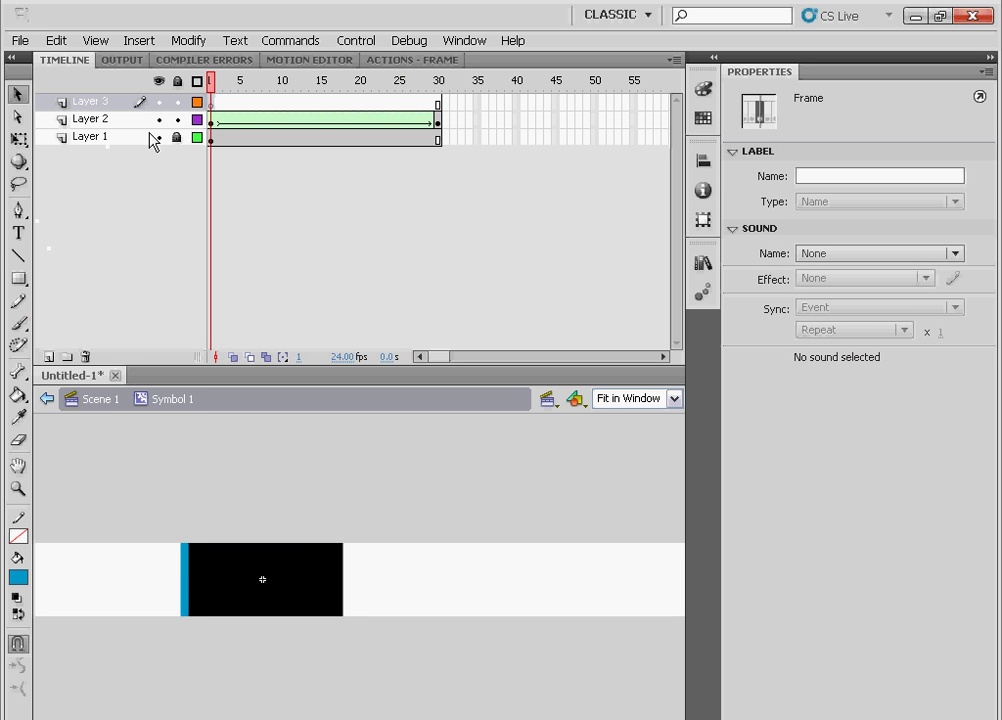
click(18, 232)
click(213, 574)
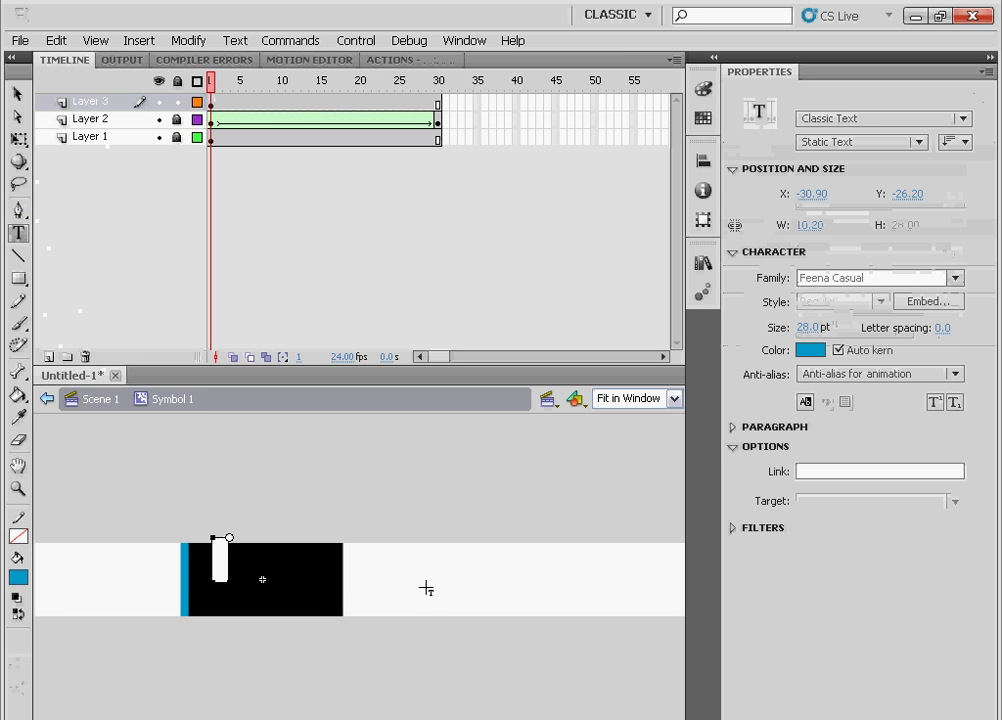
text(HOME)
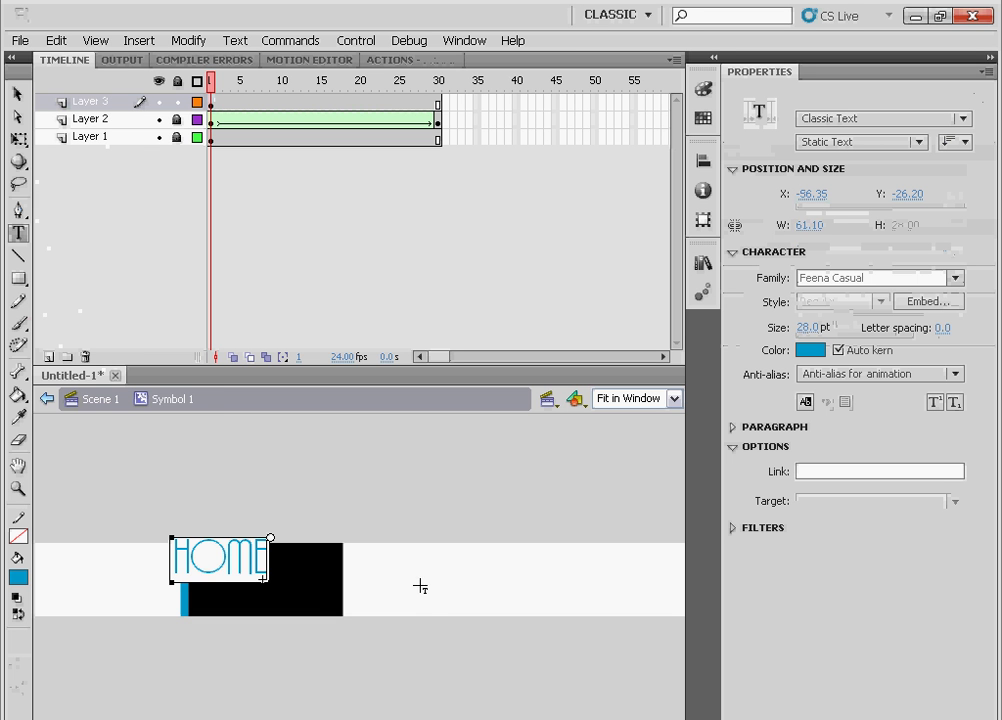
Move the HOME text to the centre of the black rectangle and colour it white.
click(17, 94)
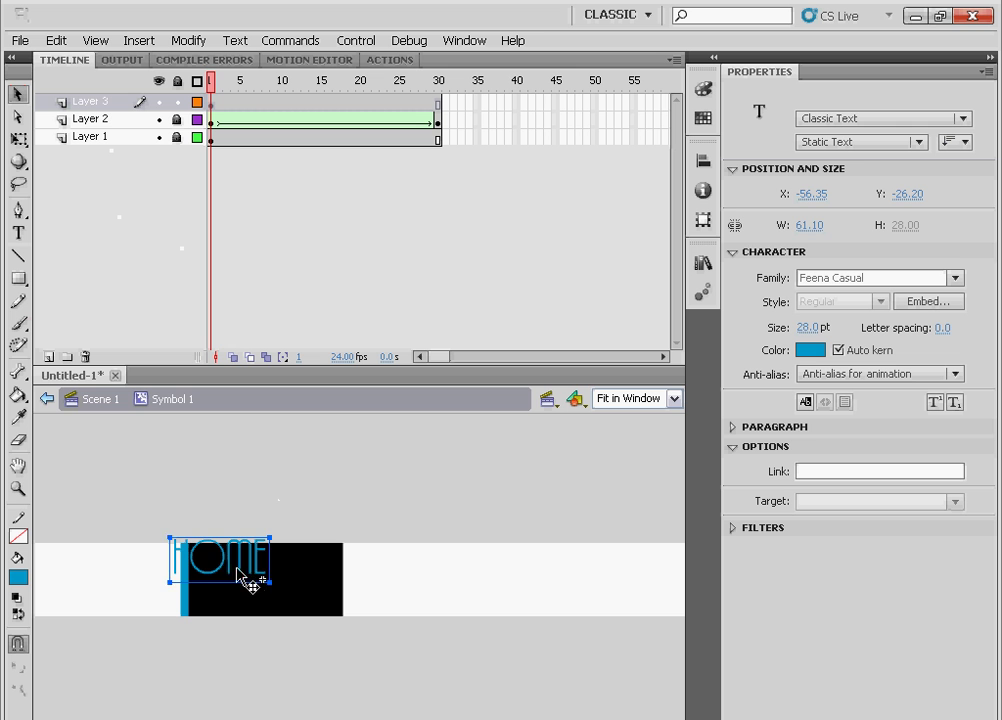
drag(242, 572, 272, 592)
click(812, 350)
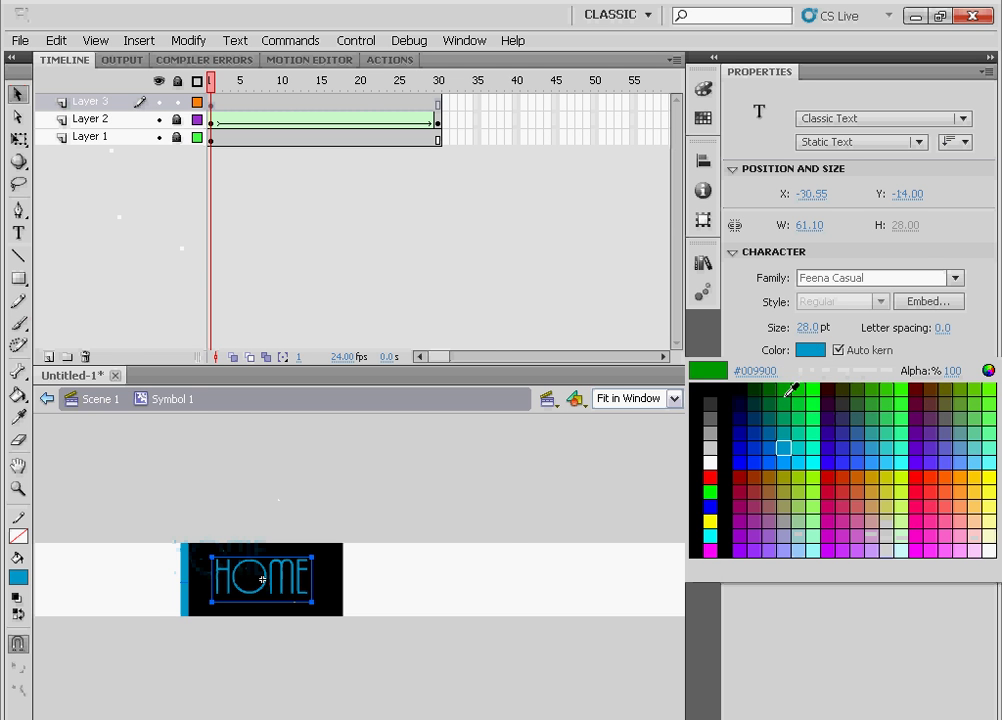
click(701, 390)
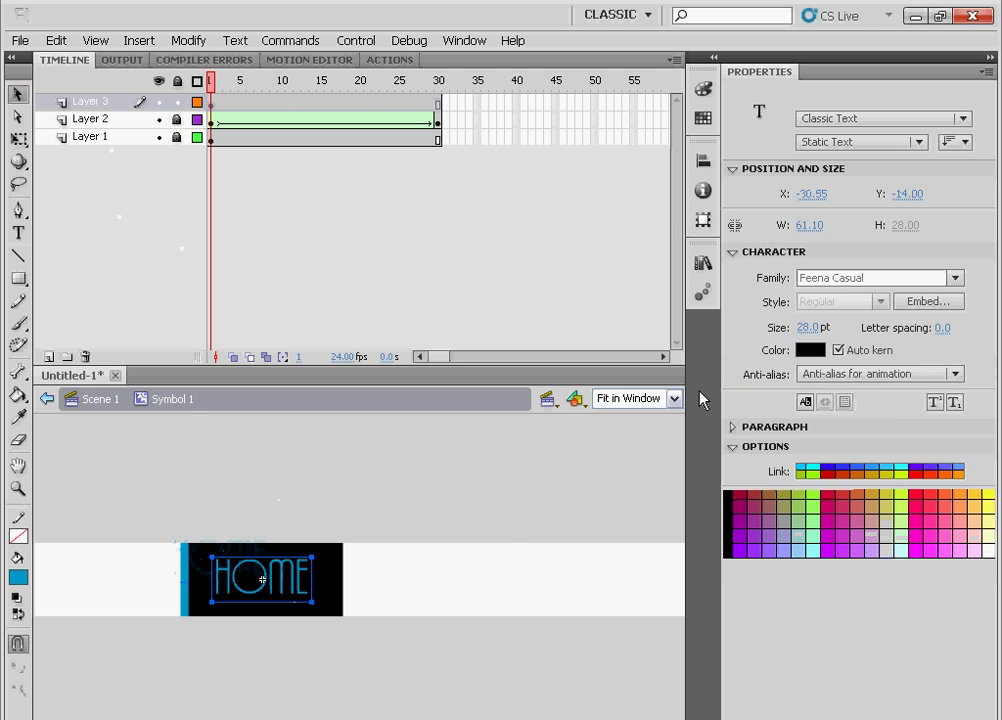
click(814, 350)
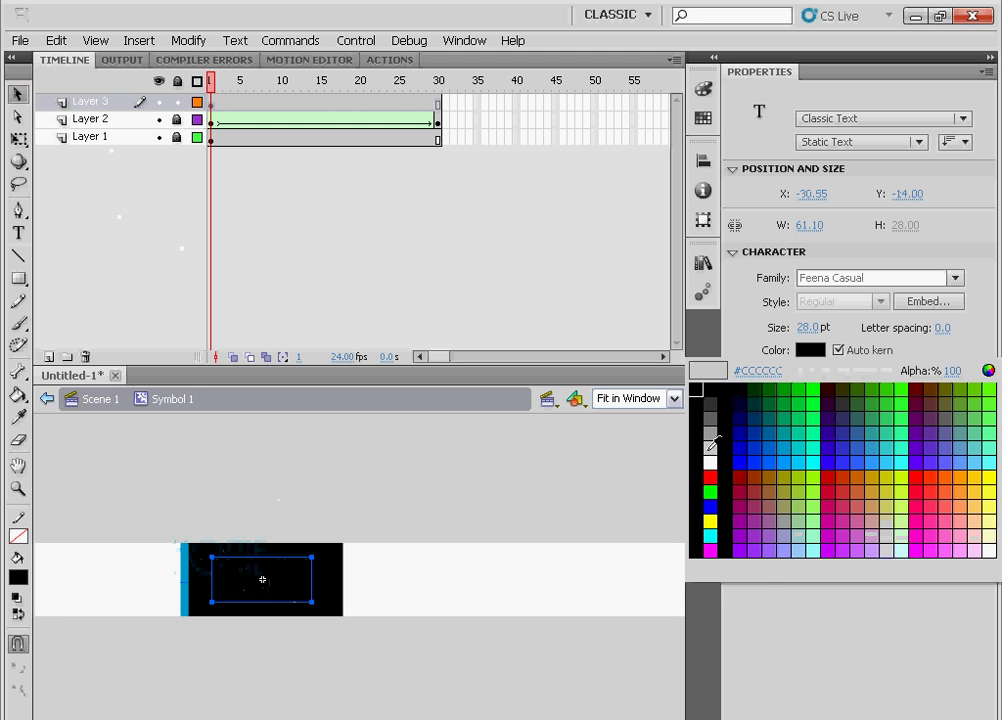
click(711, 463)
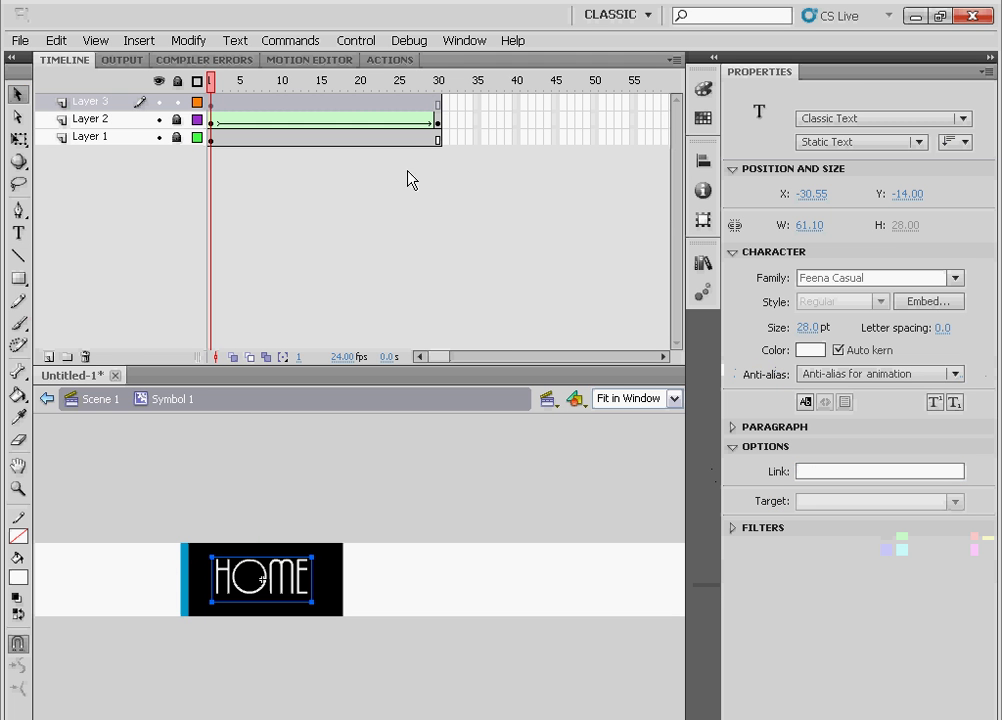
Convert the HOME text to a movie clip symbol, keeping the default name Symbol 3.
click(444, 106)
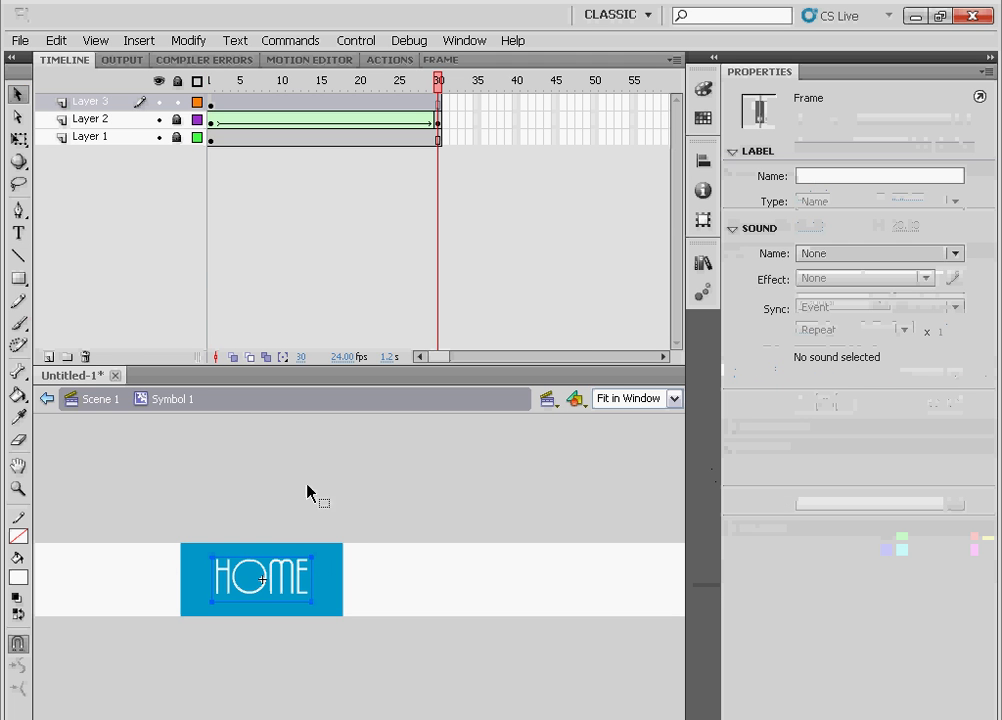
click(291, 568)
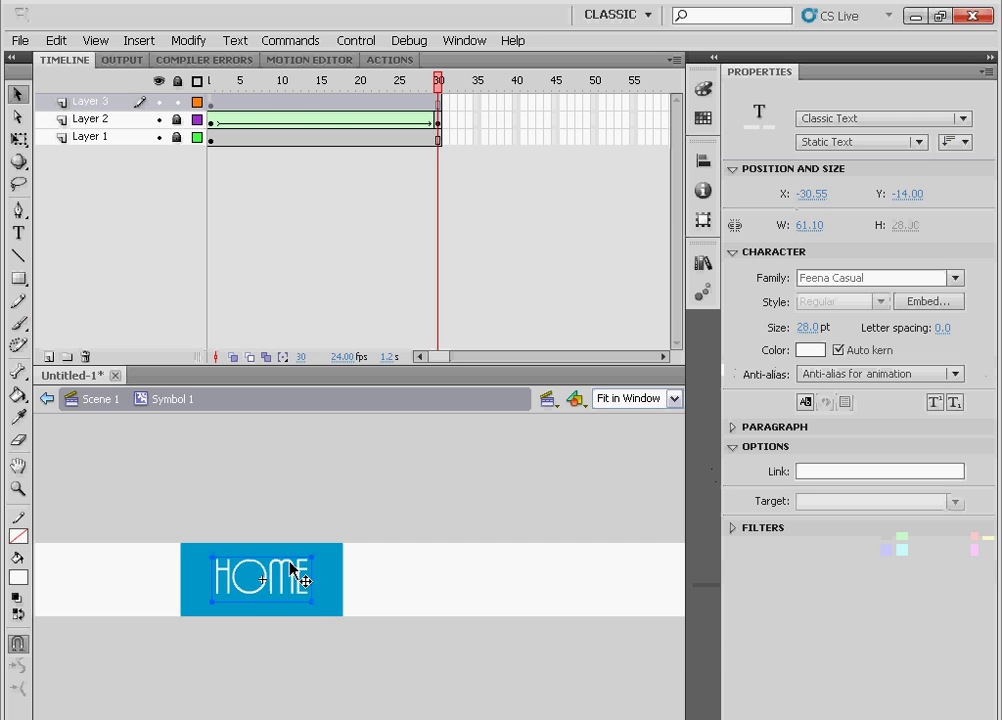
key(F8)
key(Return)
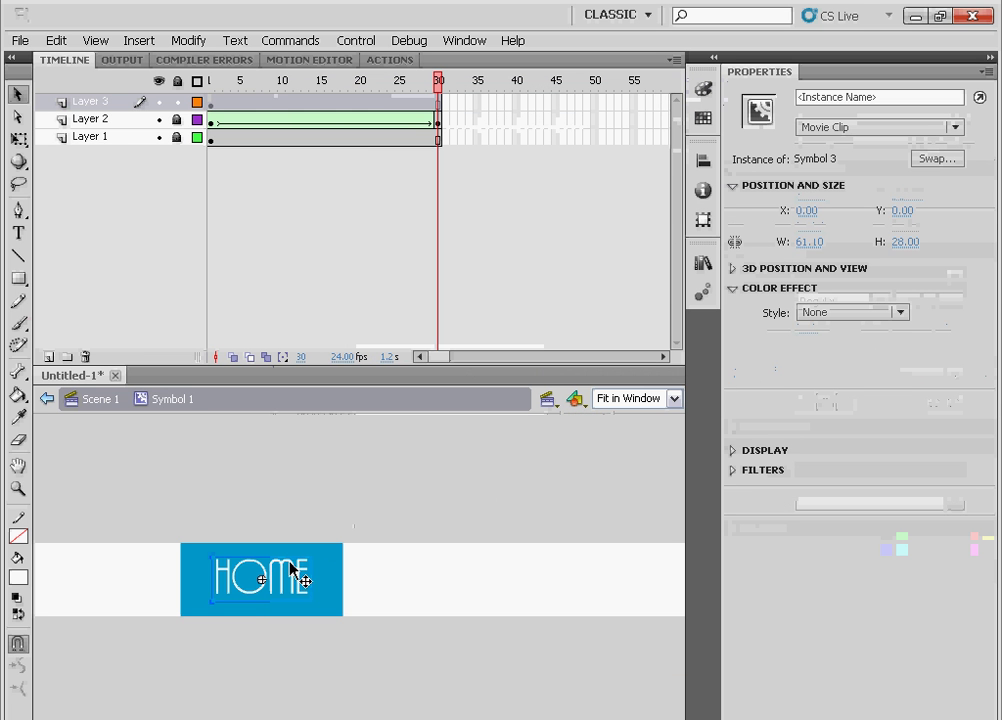
Add a keyframe at frame 30 of Layer 3 and create a classic tween between frames 1 and 30.
click(439, 106)
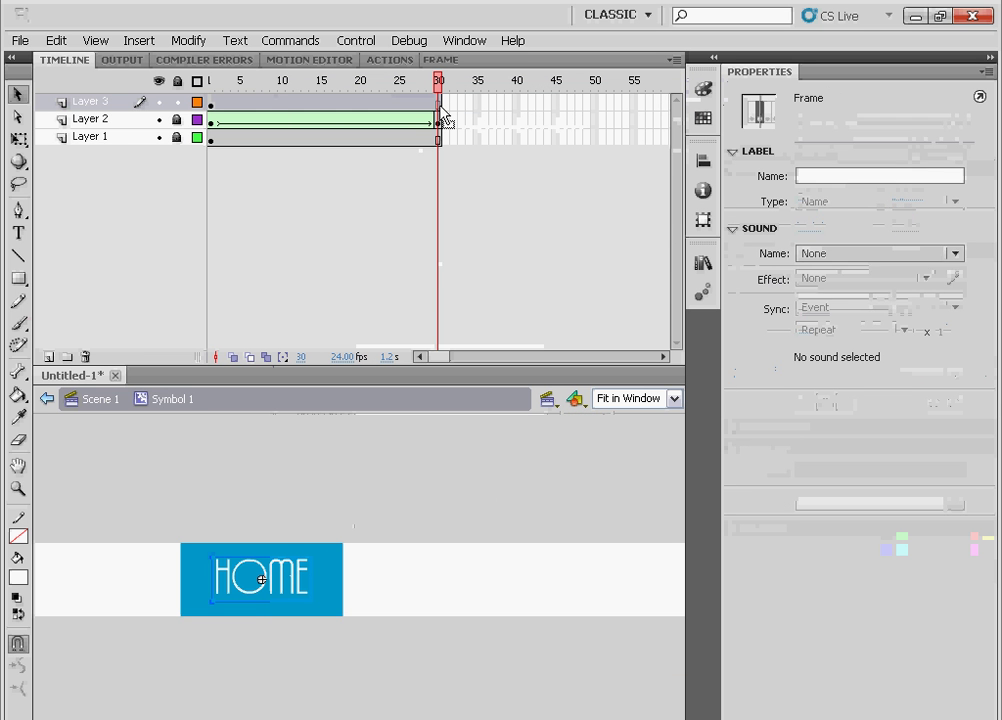
right_click(353, 102)
click(391, 146)
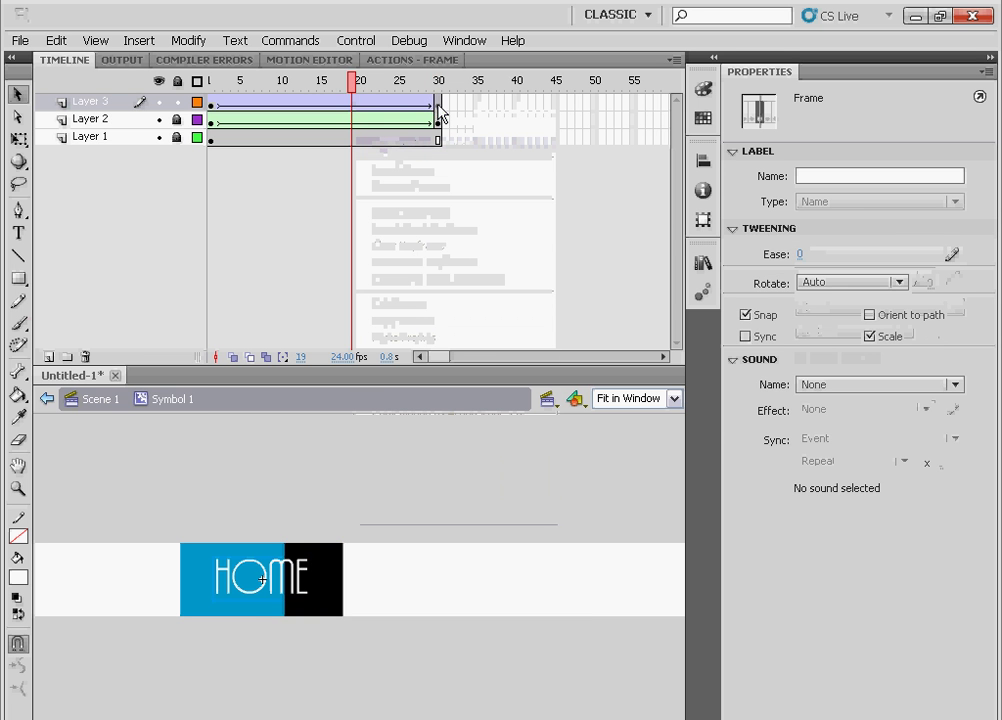
Apply a 100% black Tint colour effect to the HOME clip at frame 30 of Layer 3.
click(438, 104)
click(297, 590)
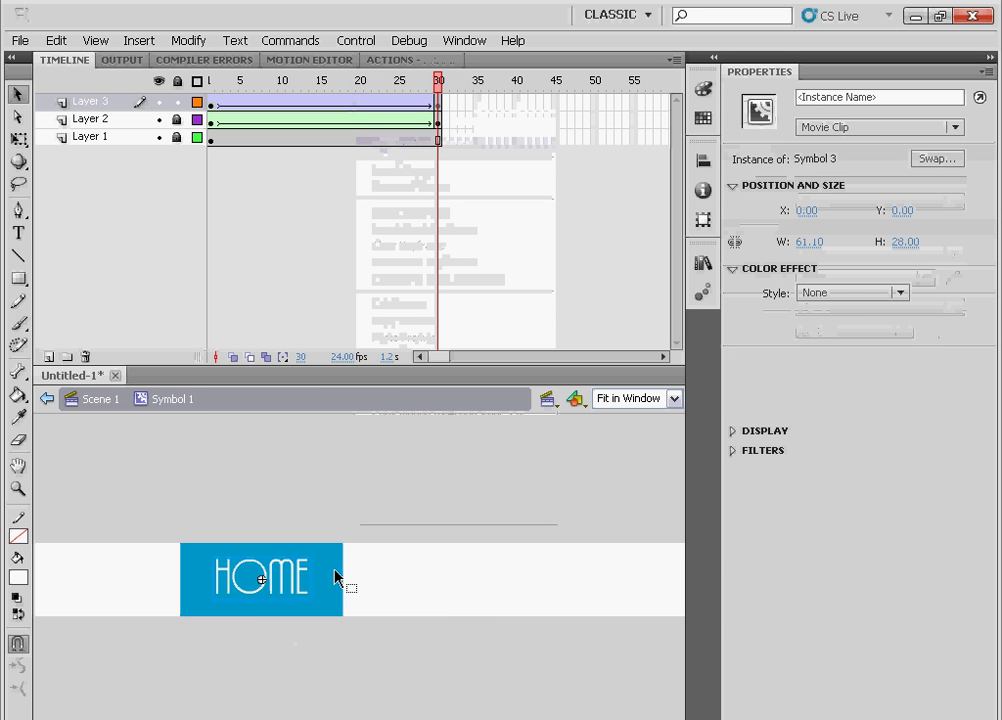
click(851, 294)
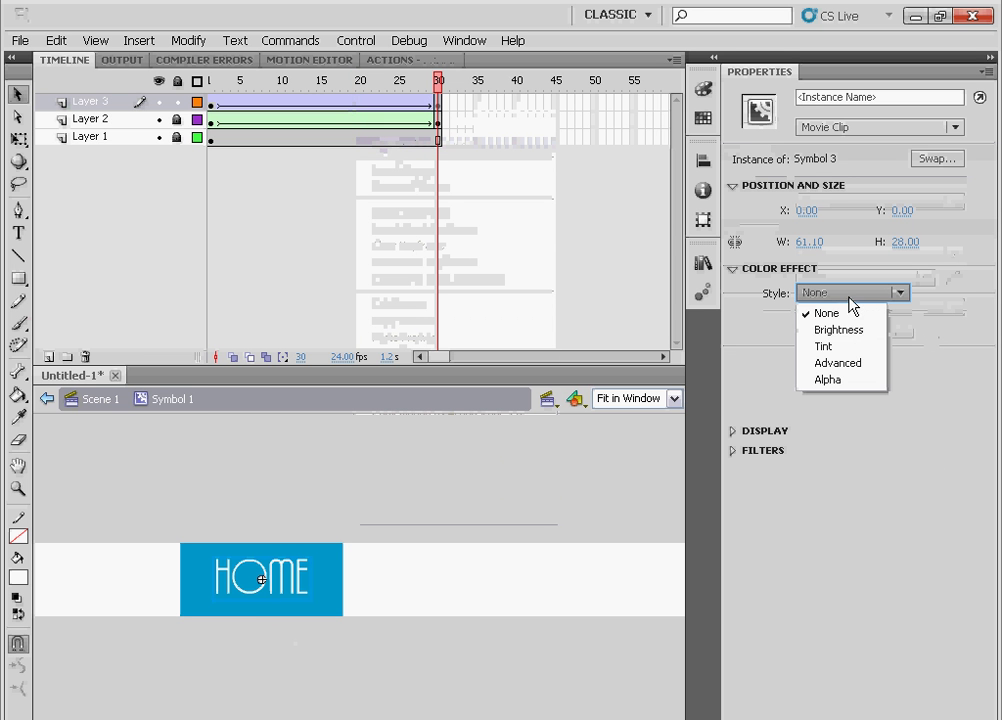
click(839, 347)
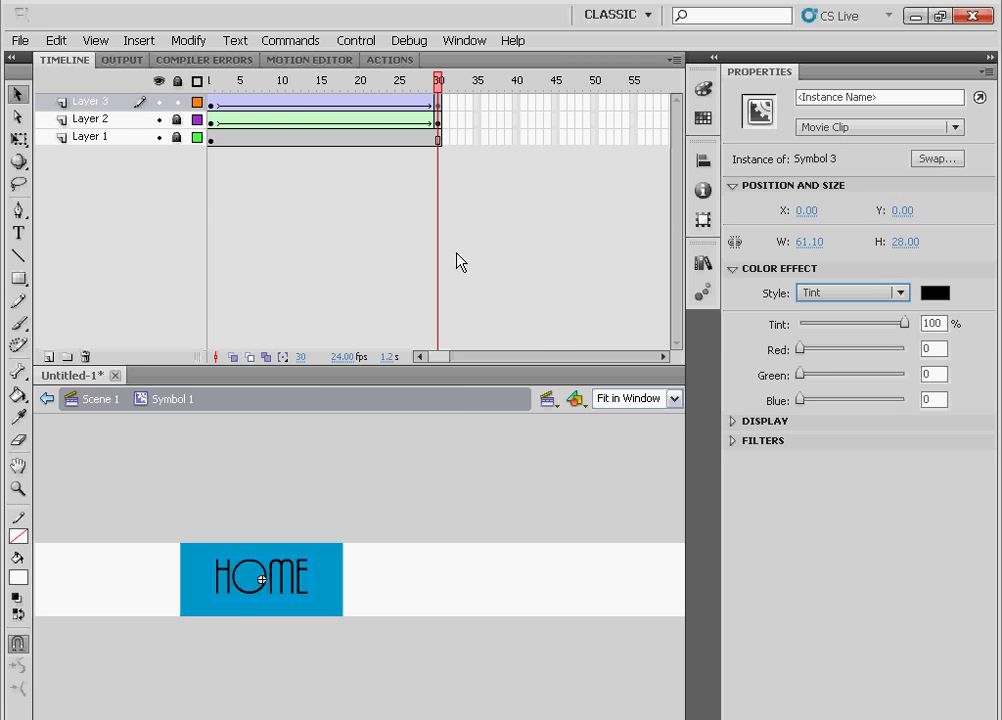
Insert keyframes on all three layers at frame 35 and at frame 65.
click(477, 147)
drag(477, 147, 477, 101)
key(F6)
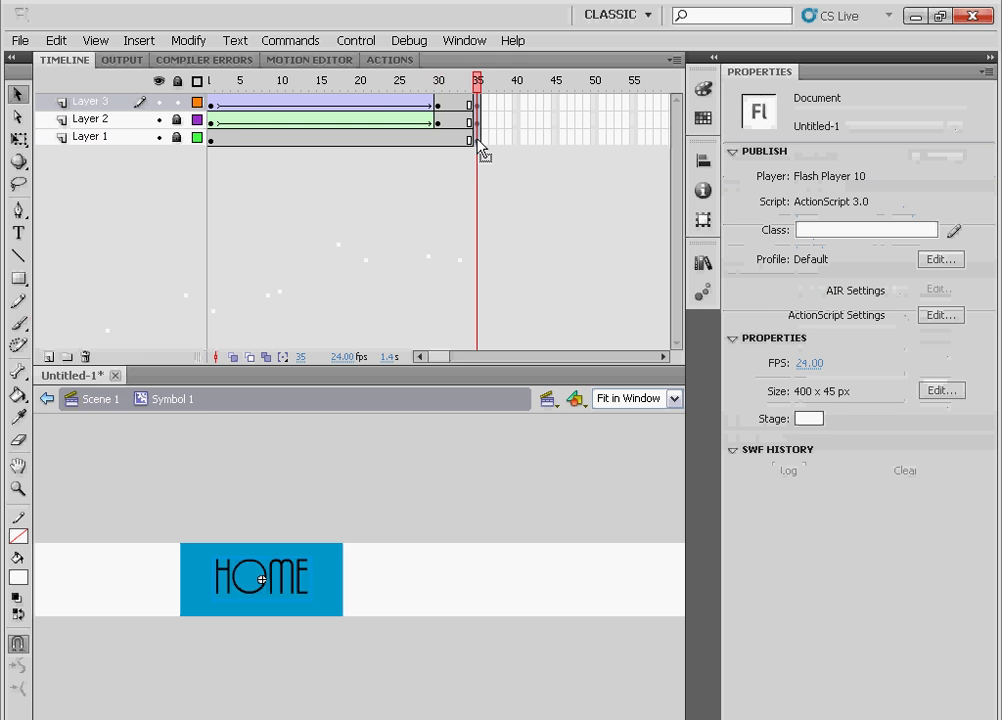
drag(437, 358, 447, 358)
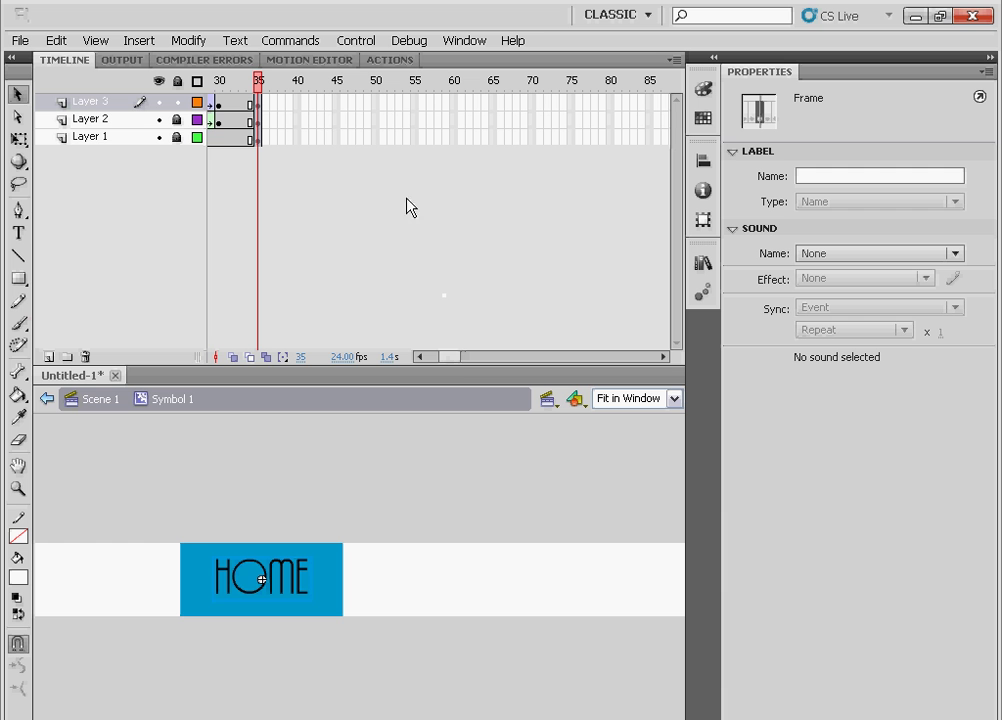
click(494, 134)
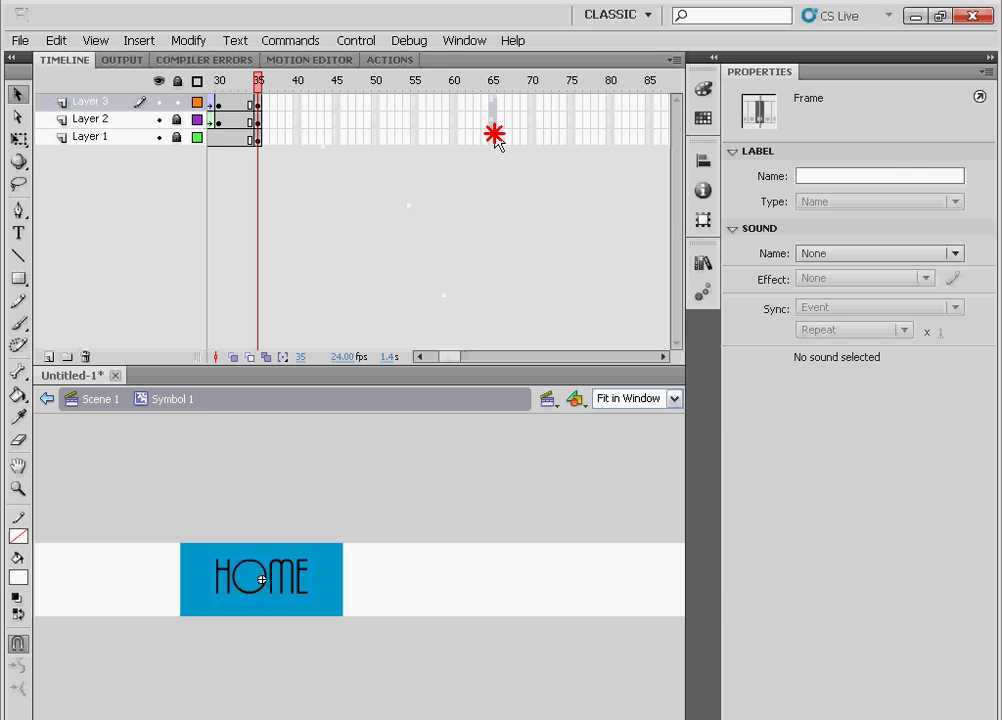
key(F5)
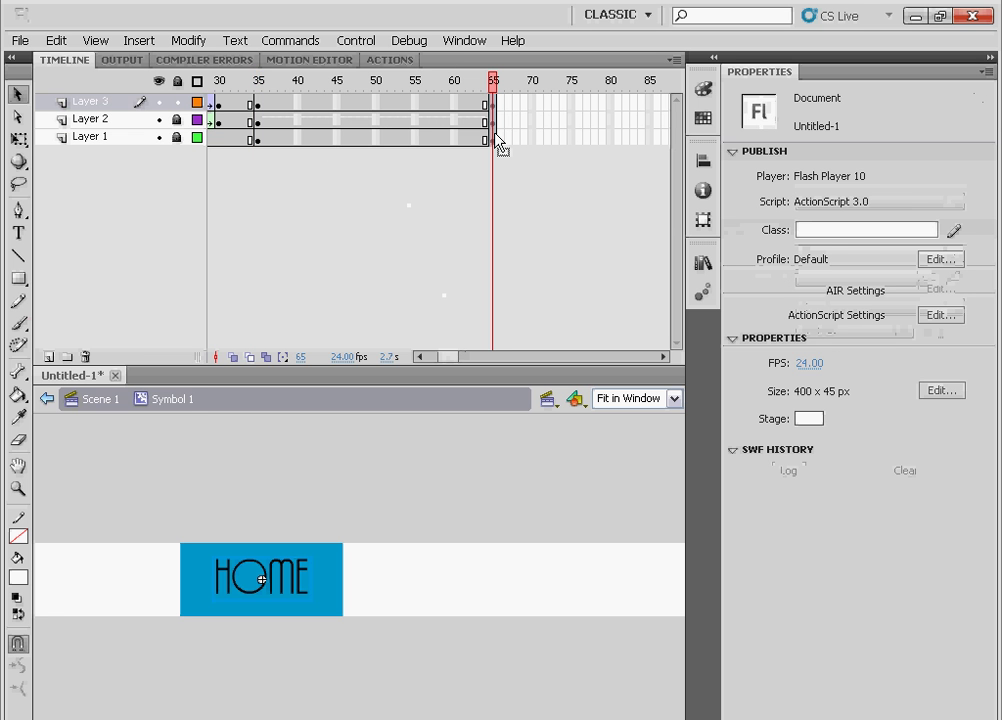
Create a shape tween on Layer 2 between frames 35 and 65.
right_click(362, 120)
click(380, 152)
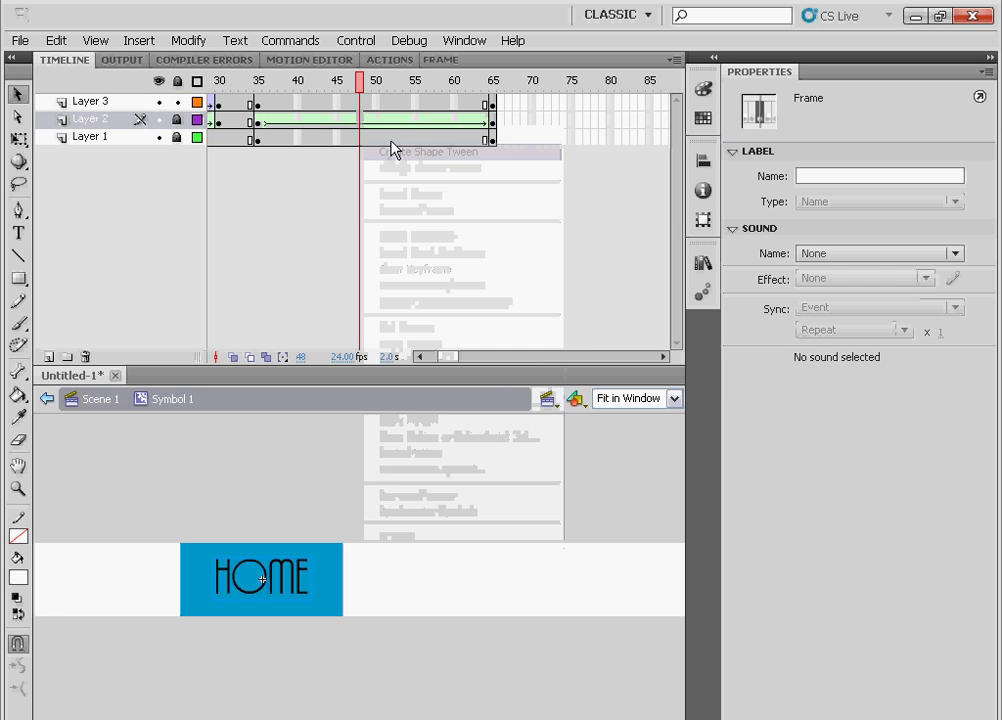
Create a classic tween on Layer 3 between frames 35 and 65.
right_click(387, 102)
click(400, 106)
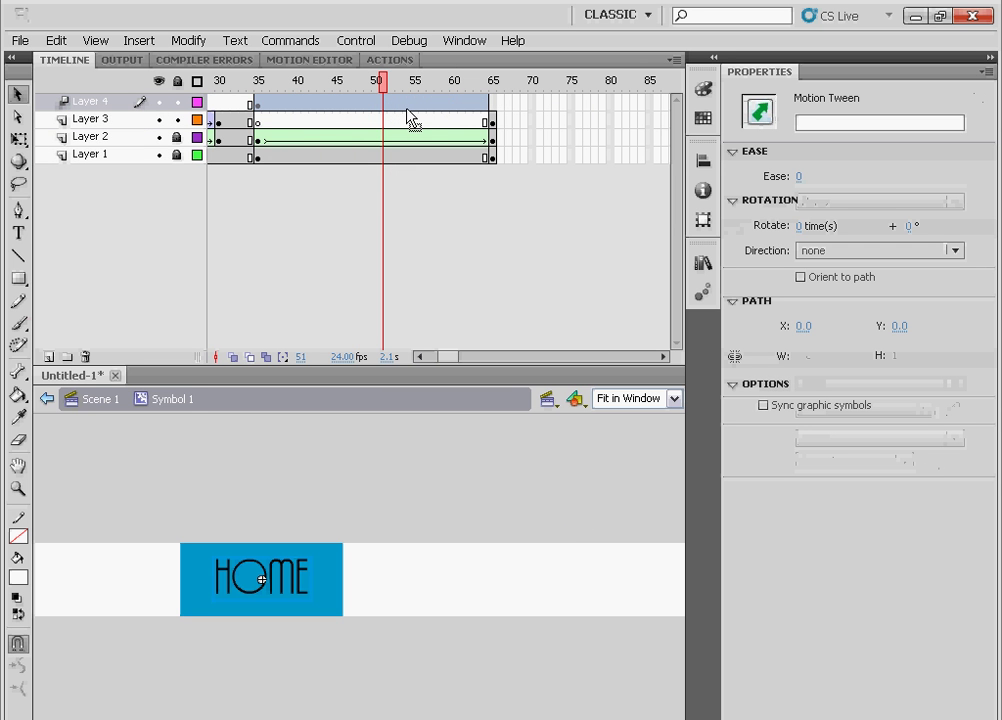
right_click(408, 108)
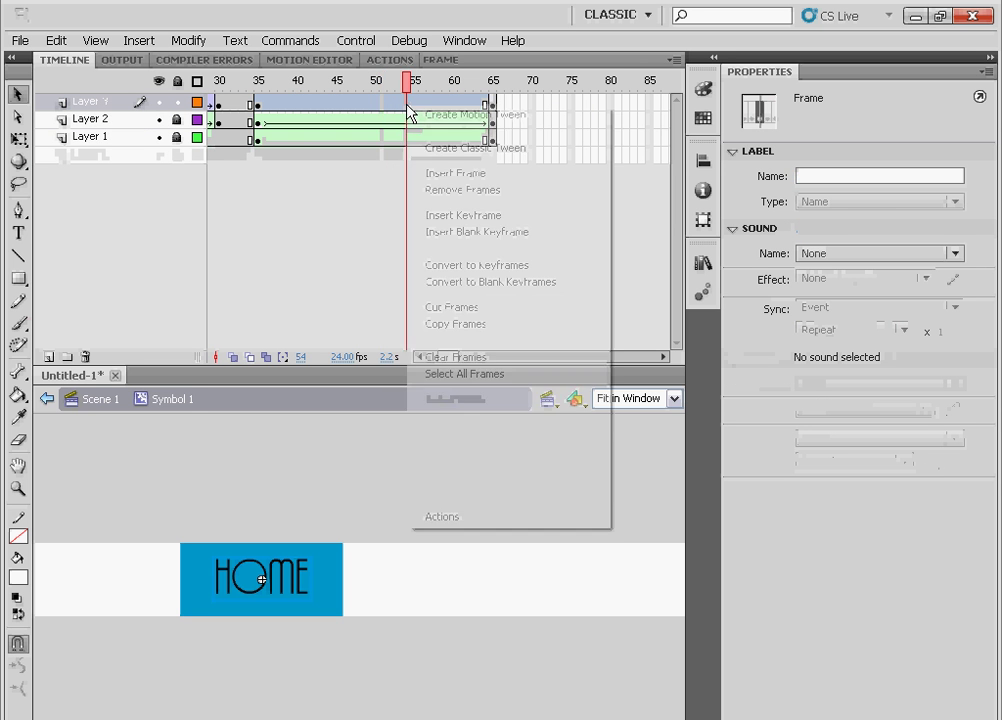
click(455, 149)
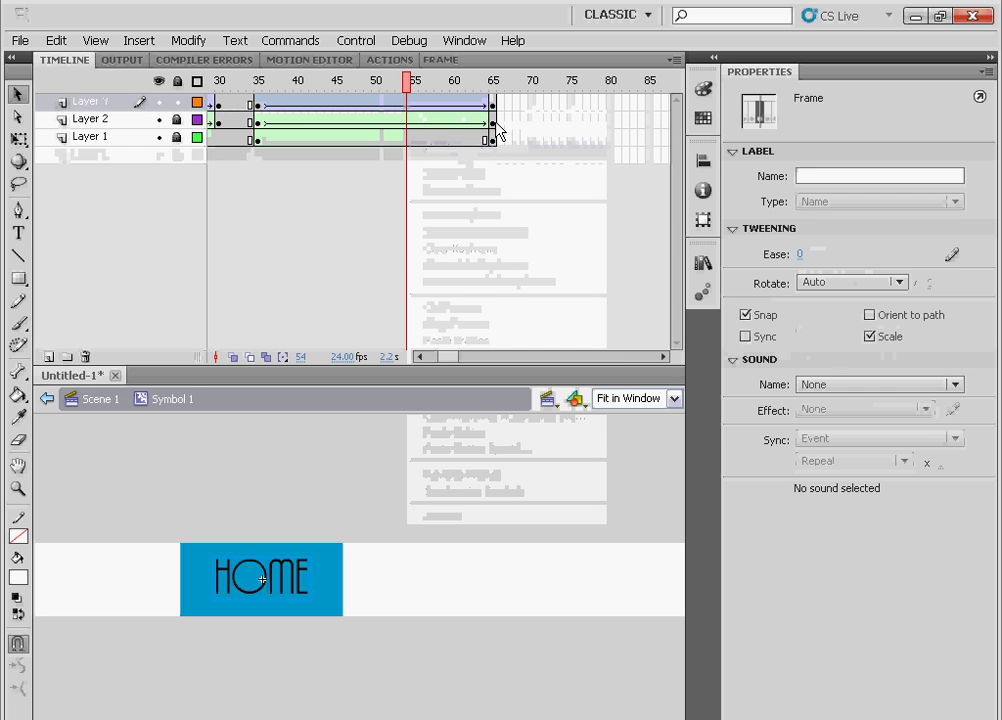
Change the tint colour of the HOME text clip at frame 65 to white (255, 255, 255).
click(491, 123)
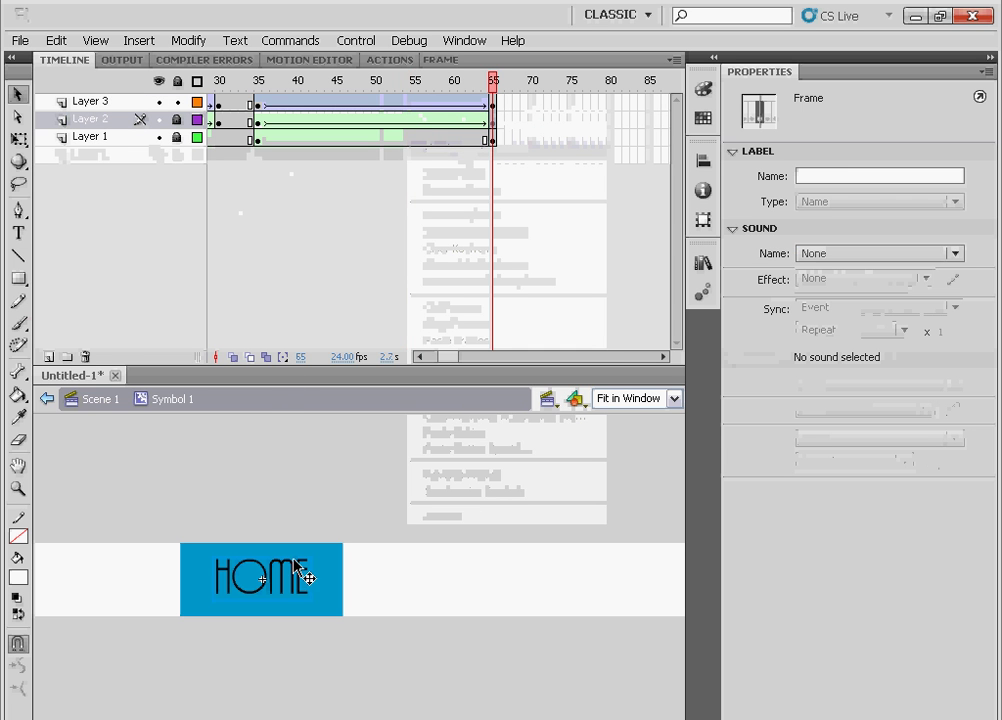
click(300, 578)
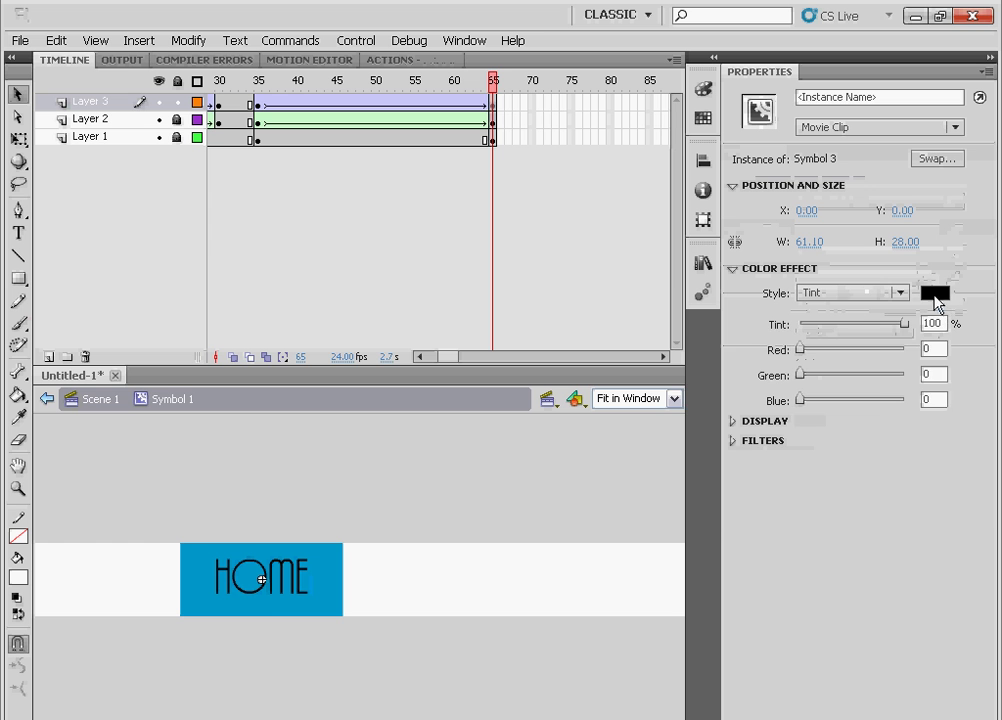
click(935, 293)
click(709, 405)
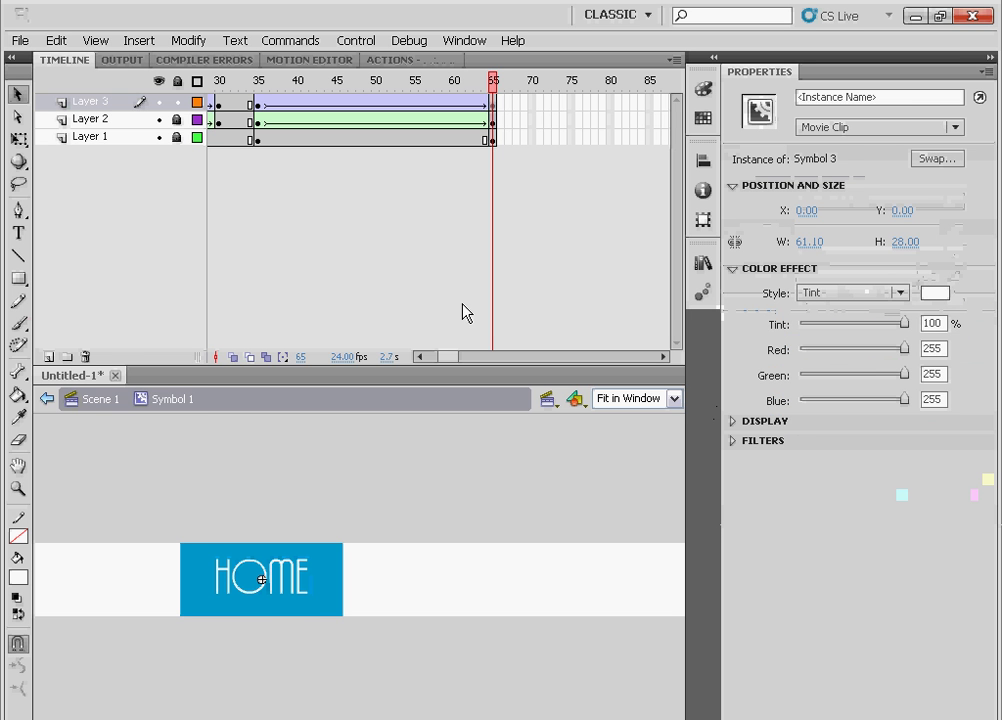
Lock Layer 3, unlock Layer 2 and set the blue rectangle's width at frame 65 to 5.
click(156, 481)
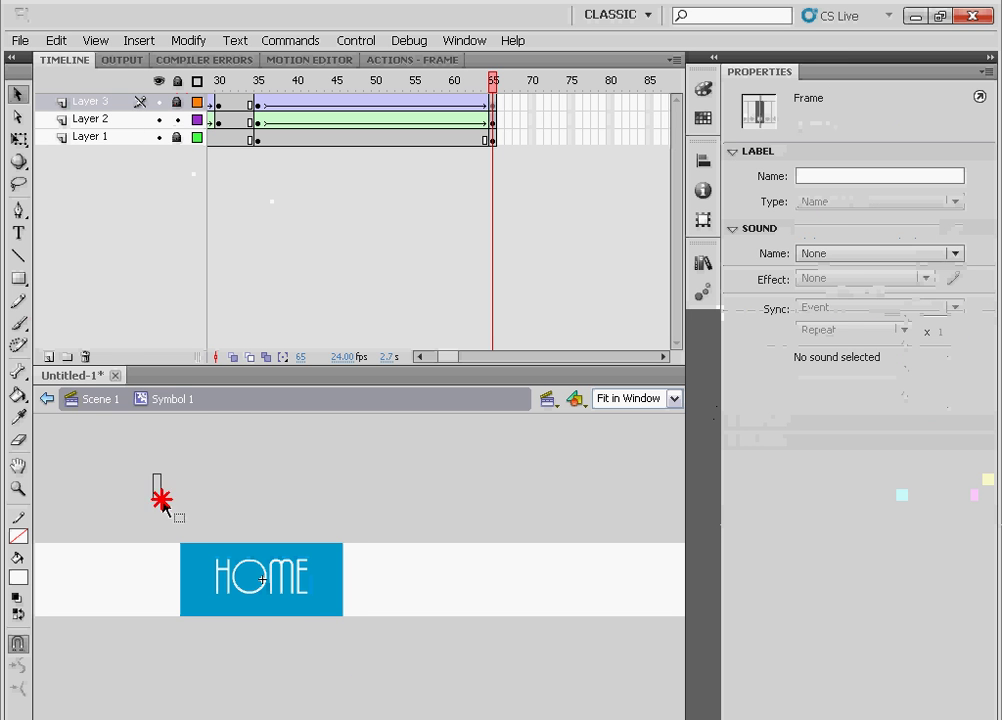
click(262, 579)
click(822, 207)
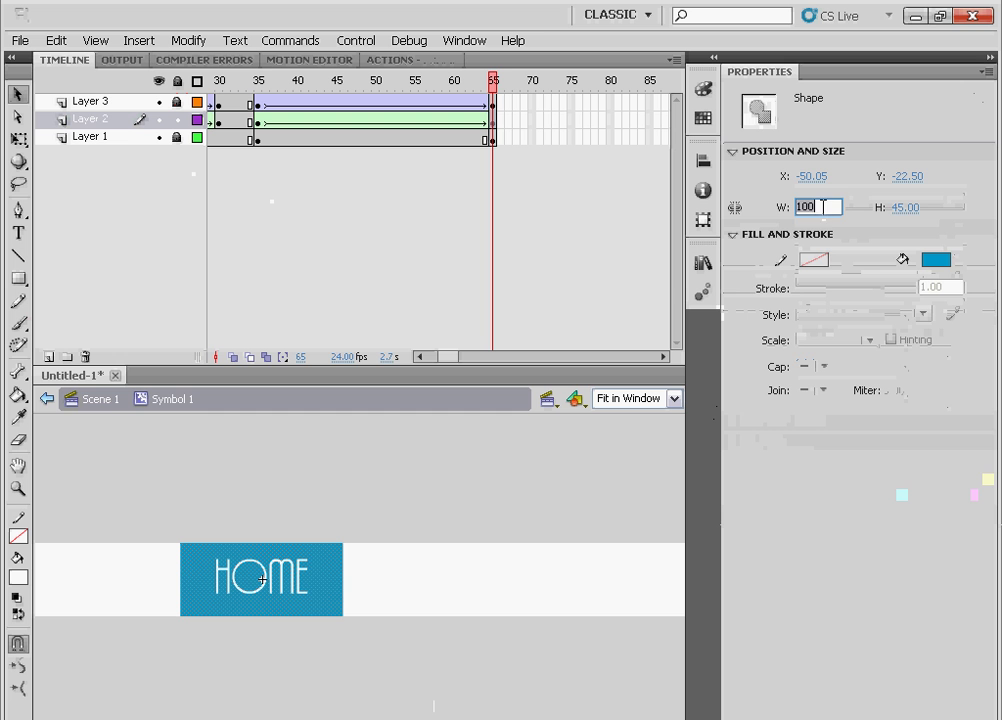
text(5)
key(Return)
click(527, 490)
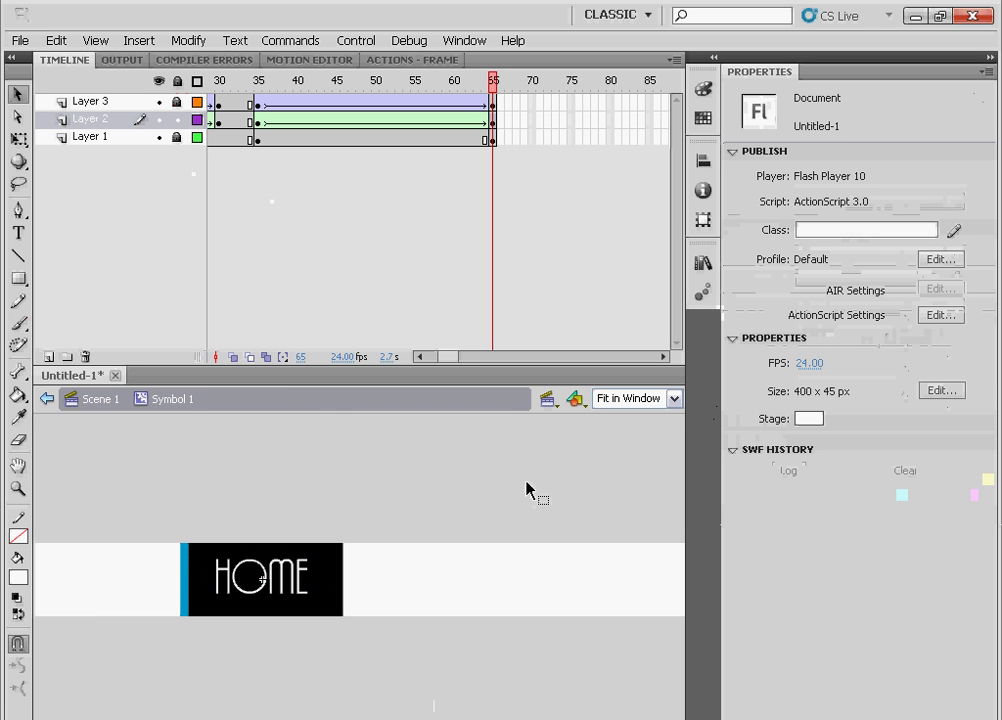
Add a new layer above Layer 3 and give it a blank keyframe at frame 2 labelled "a".
drag(440, 356, 418, 357)
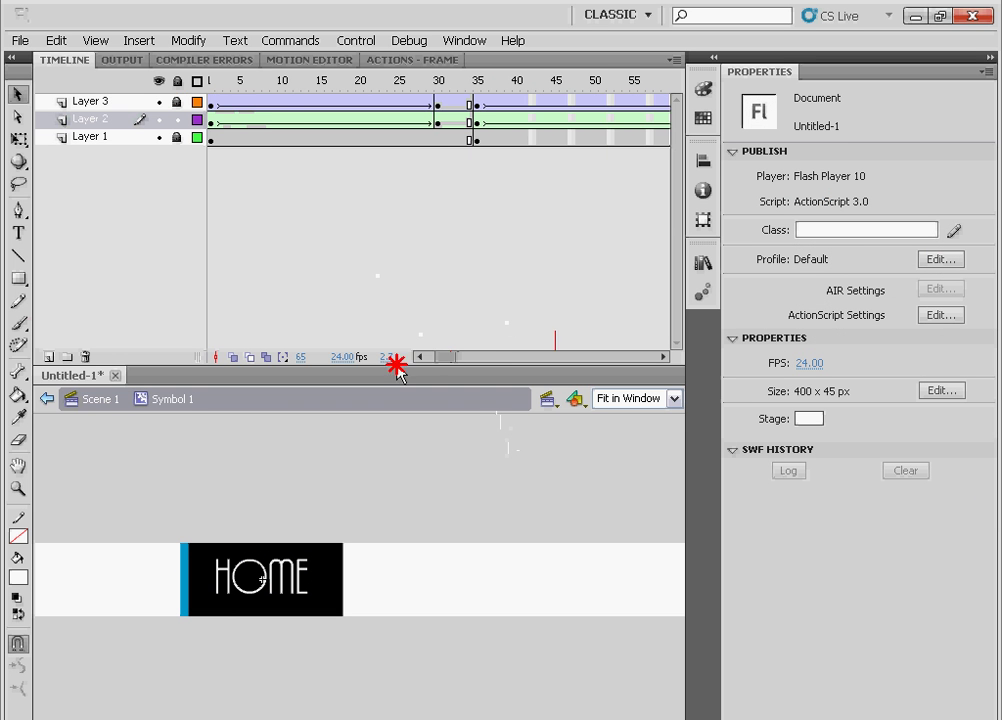
click(100, 101)
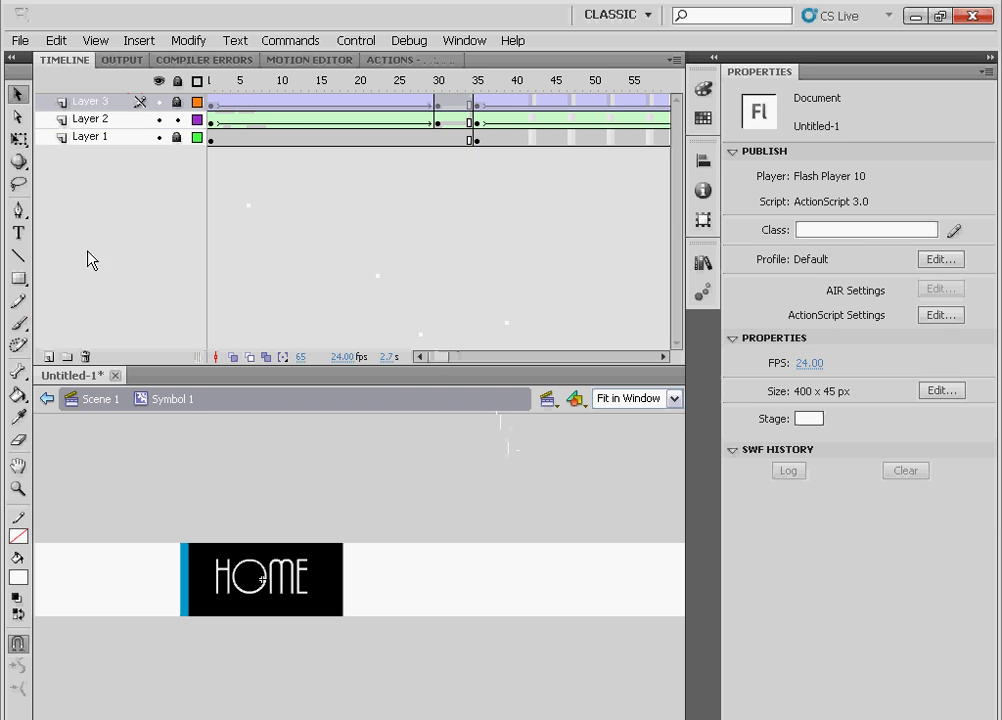
click(49, 357)
click(218, 102)
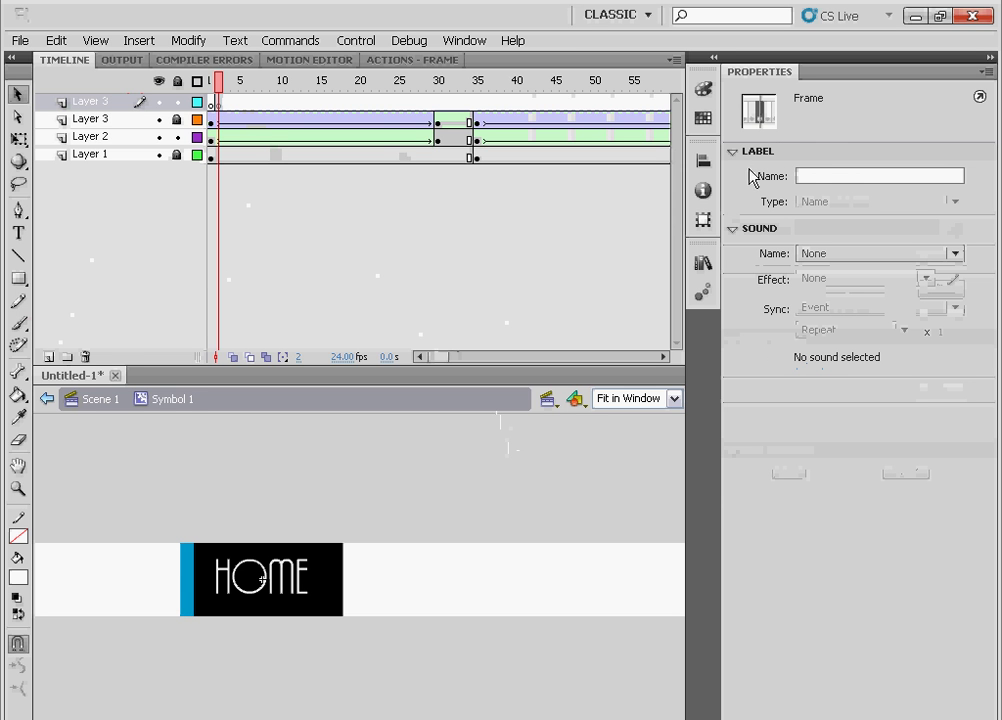
click(785, 175)
text(a)
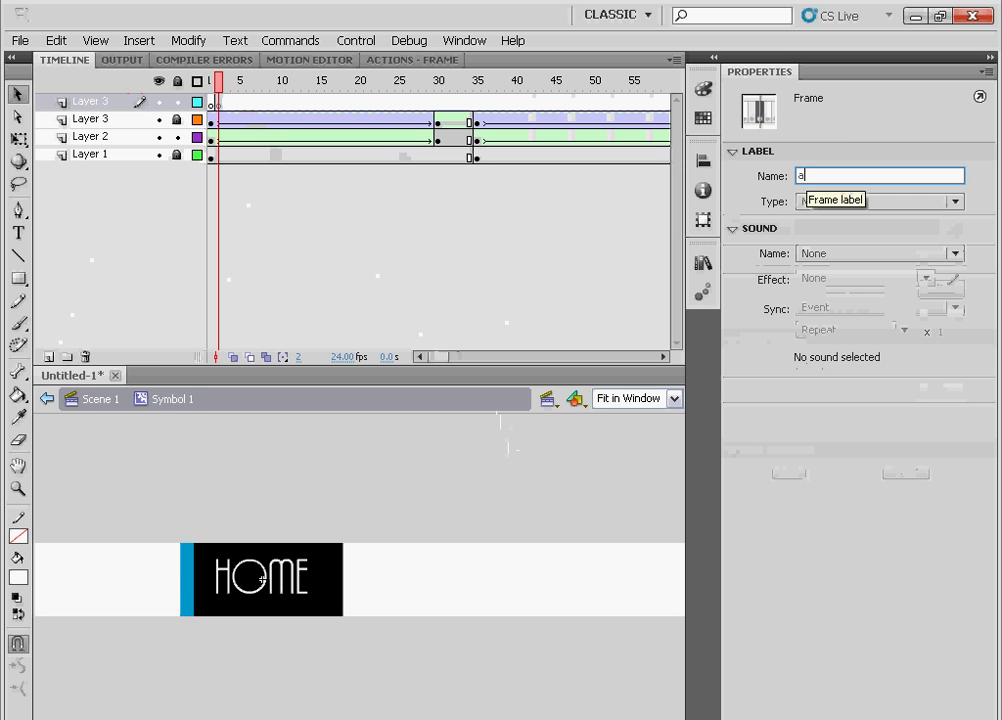
Insert a blank keyframe at frame 35 of the label layer and label it "b".
click(476, 104)
key(F5)
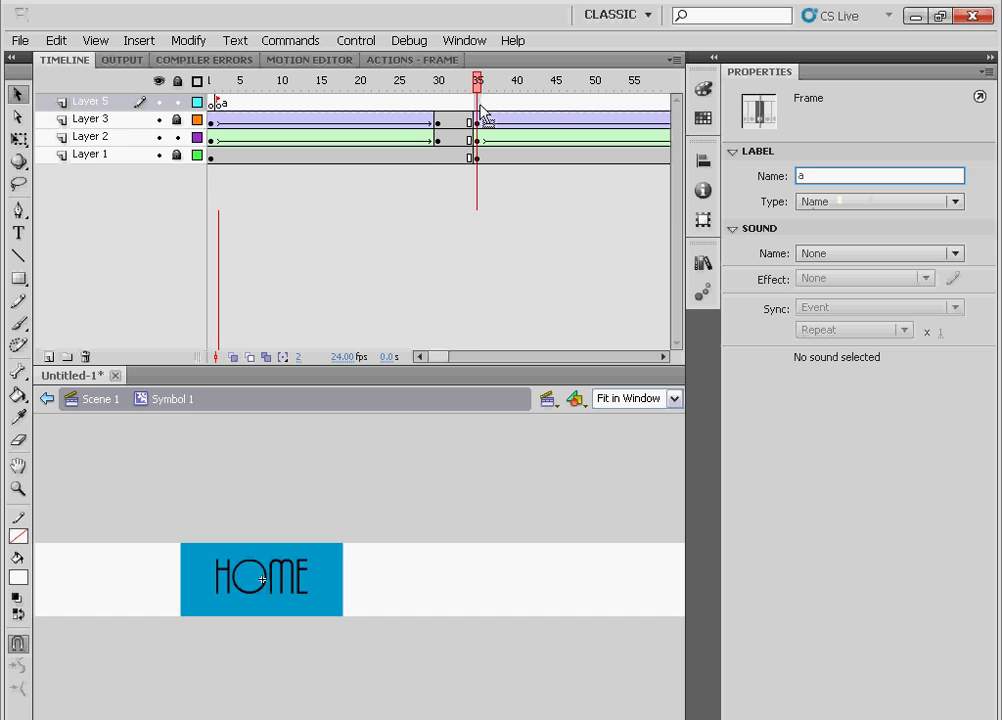
click(816, 175)
text(b)
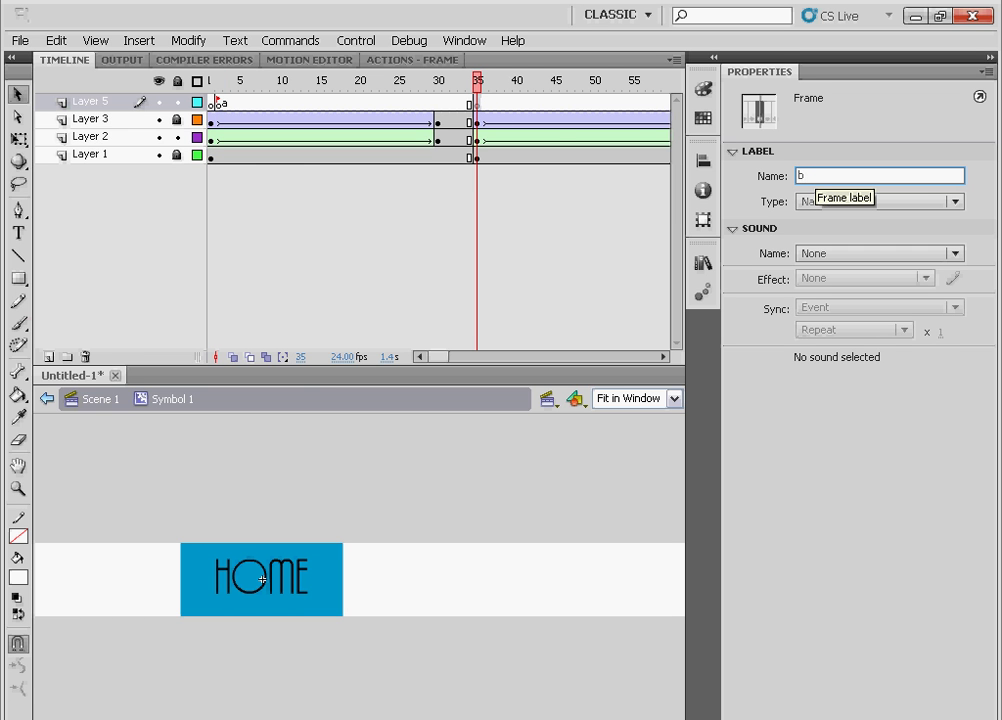
key(Return)
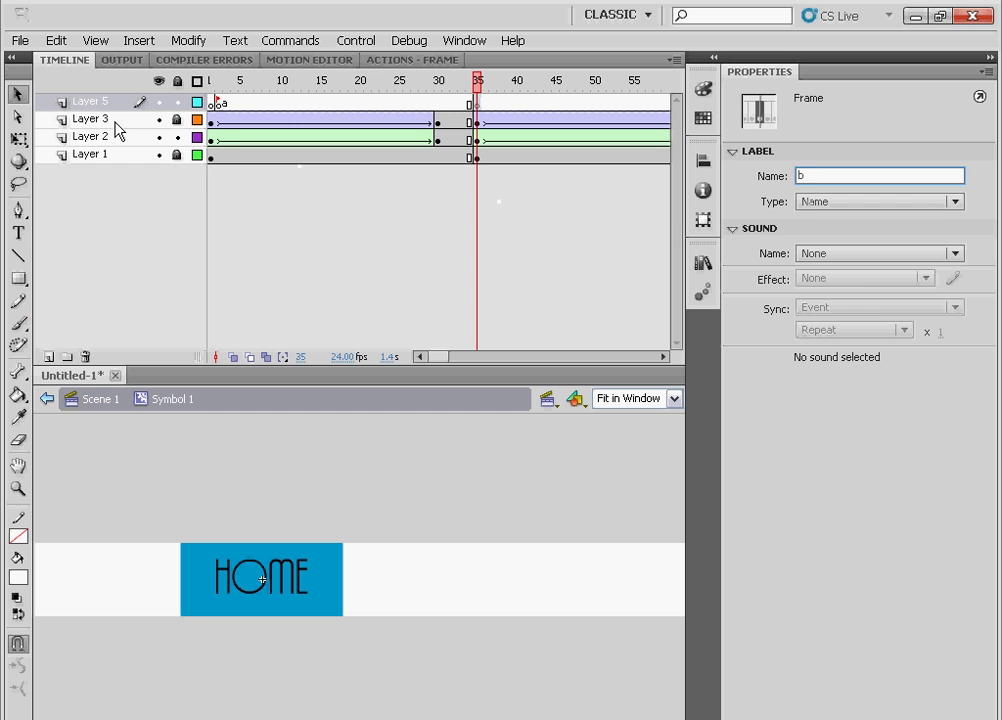
Add another layer above Layer 5, write the action stop(); on its frame 1 and copy that code.
click(48, 356)
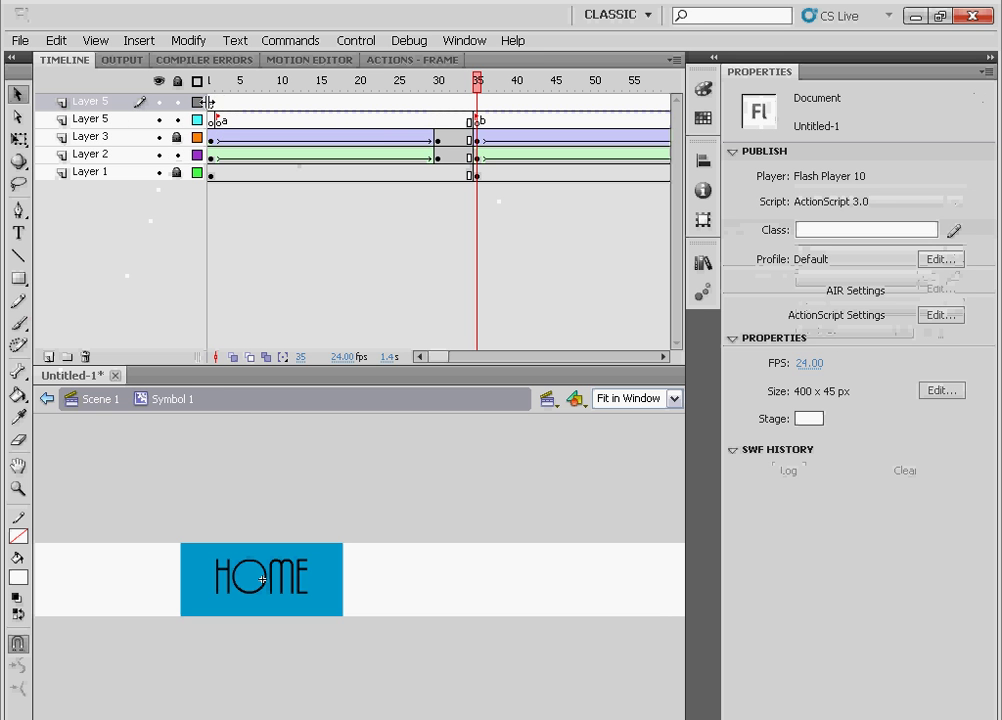
click(210, 103)
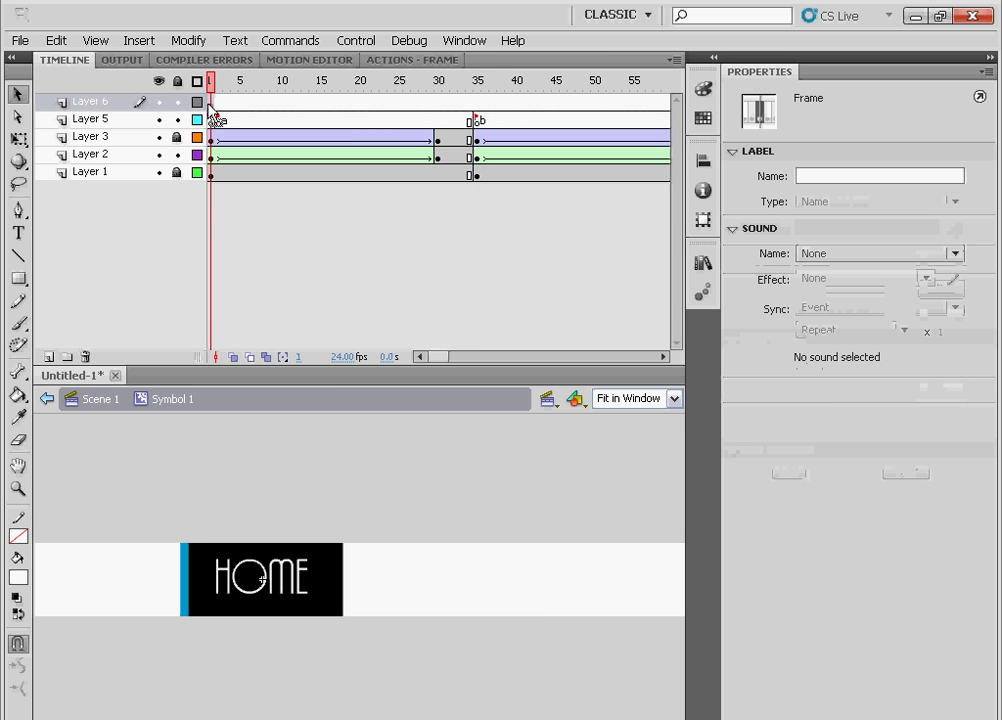
key(F9)
text(s)
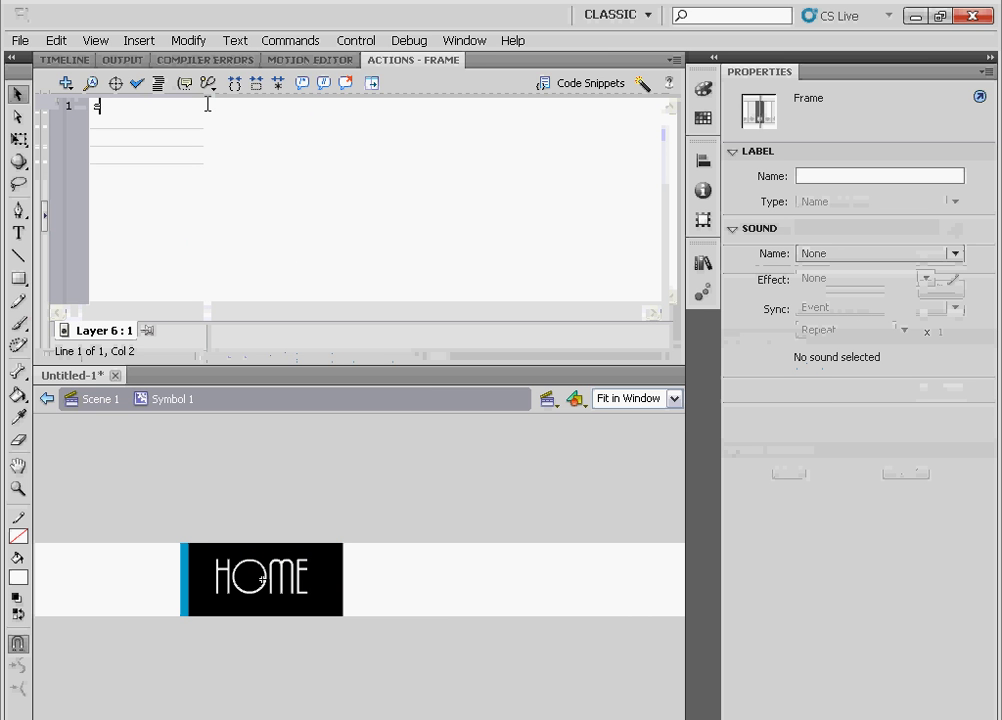
text(top();)
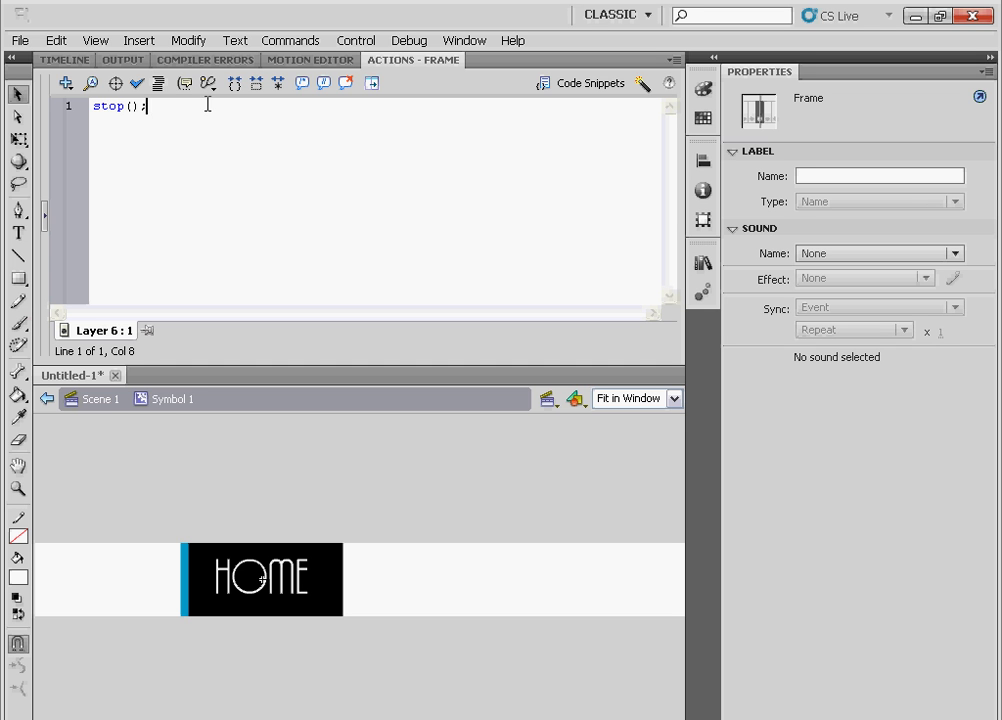
key(ctrl+a)
key(ctrl+c)
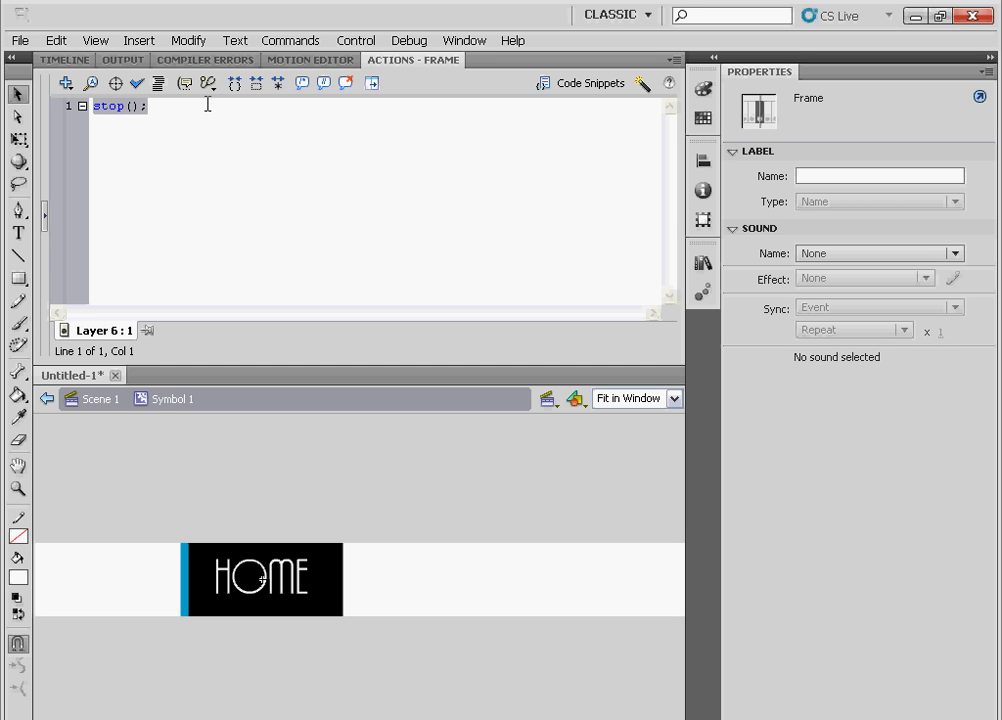
Insert a keyframe at frame 34 of Layer 6 and paste the stop(); action into it.
click(62, 59)
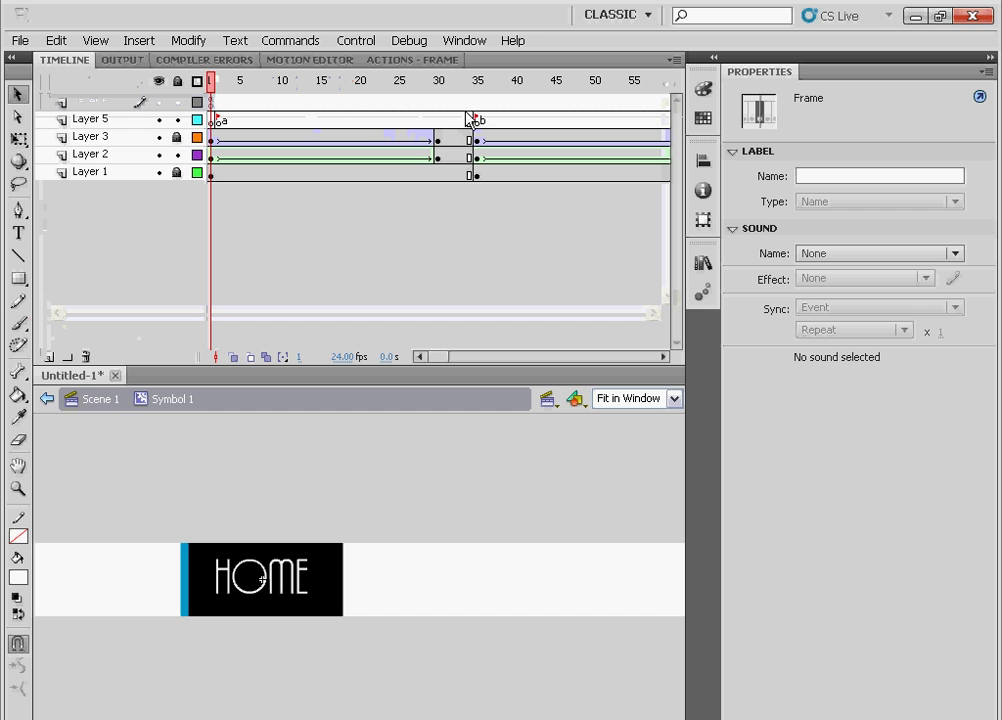
click(471, 106)
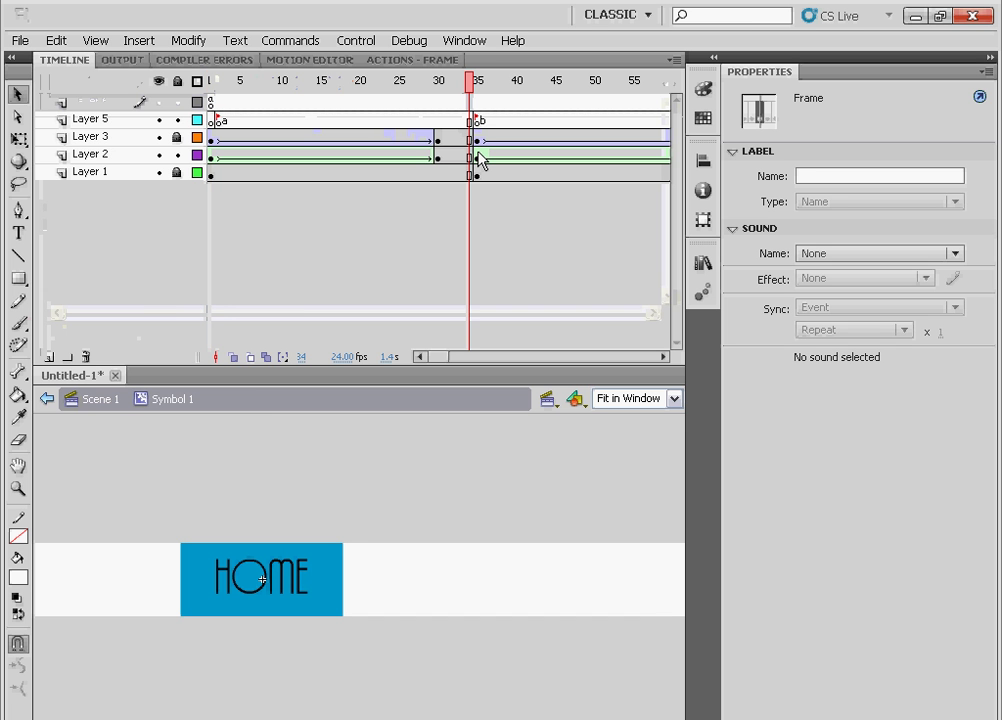
key(F9)
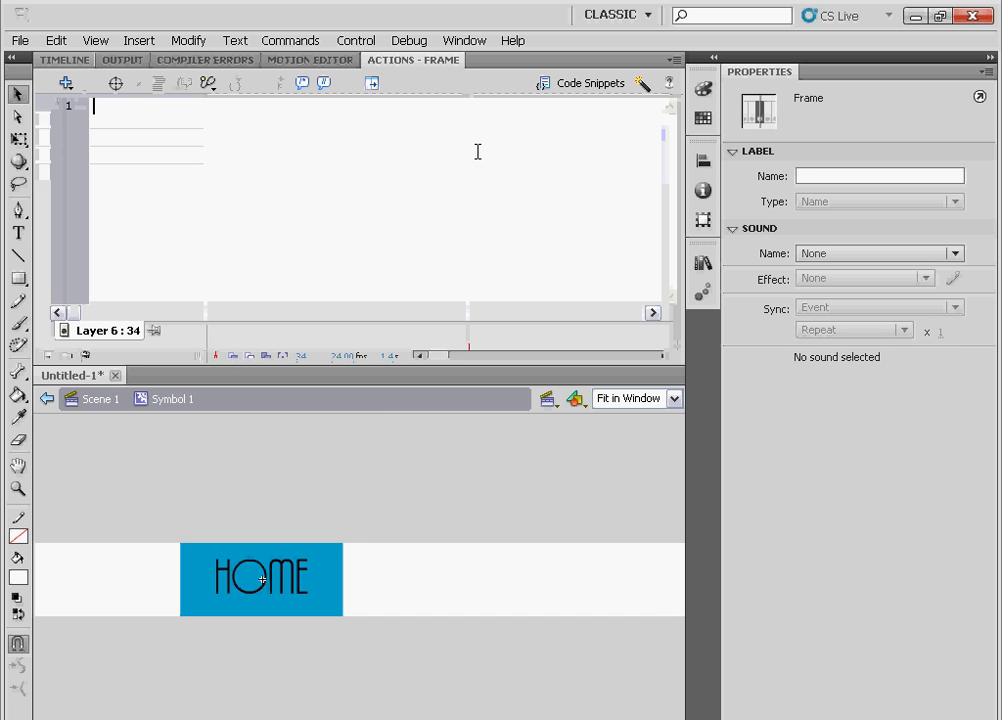
right_click(478, 153)
click(513, 262)
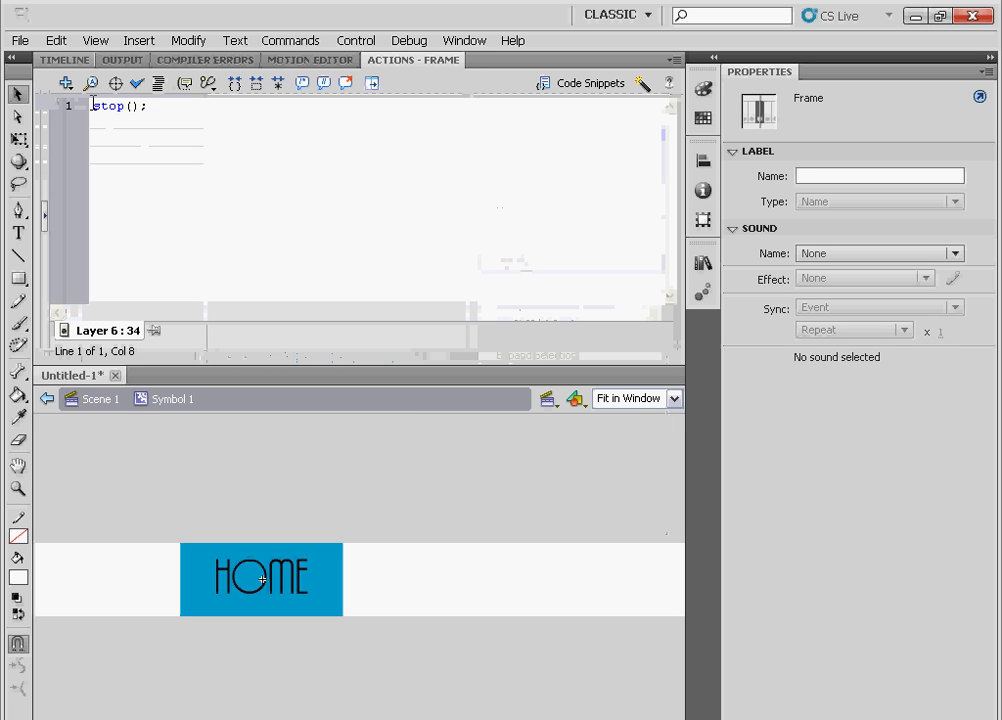
Insert a keyframe at frame 65 of Layer 6 and paste the stop(); action into it.
click(65, 60)
mouse_move(438, 358)
mouse_down()
mouse_move(455, 360)
mouse_move(446, 358)
mouse_up()
click(377, 104)
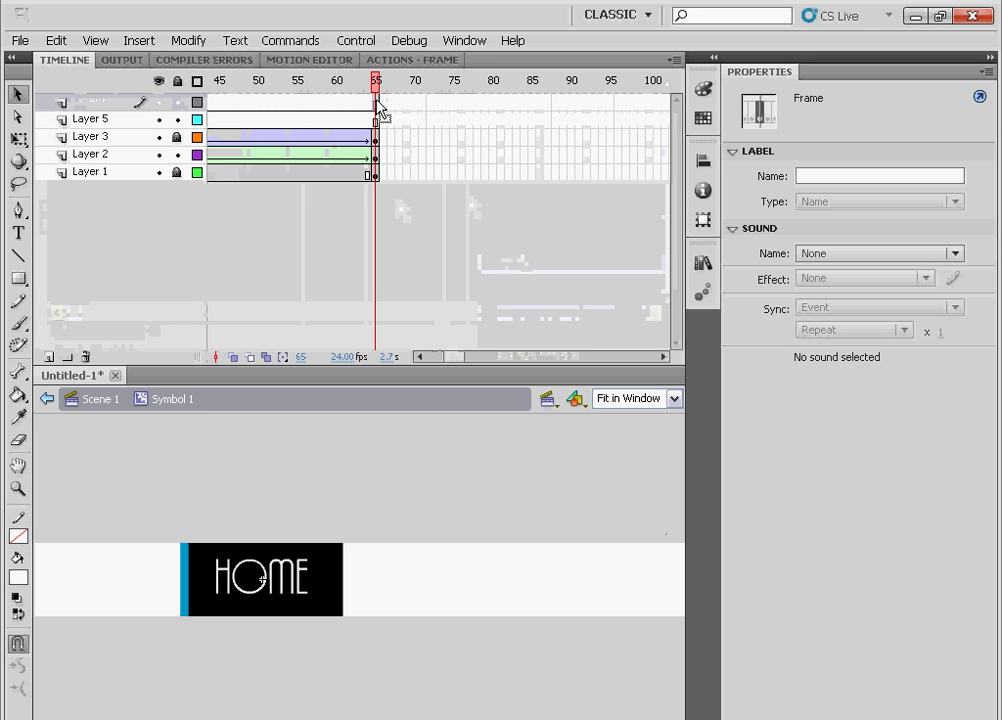
key(F9)
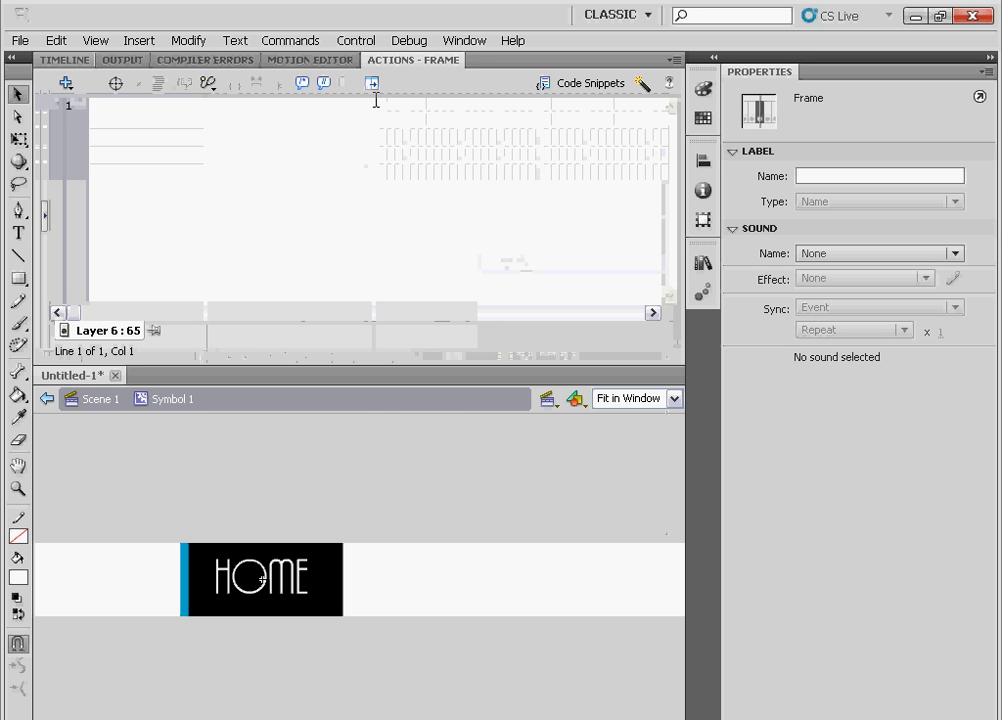
right_click(355, 150)
click(400, 258)
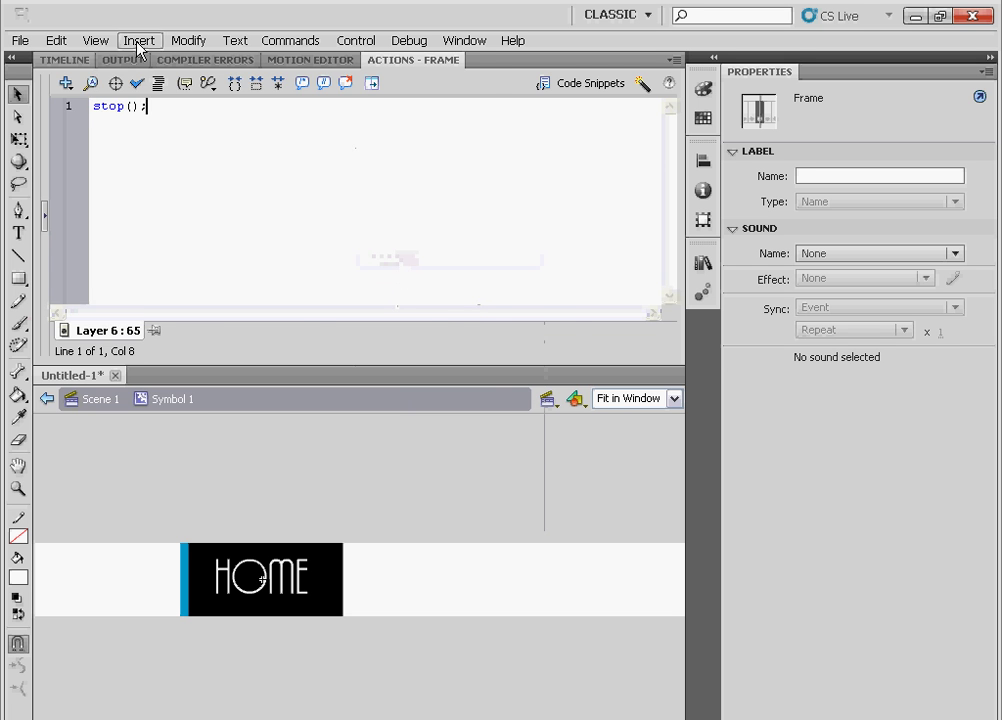
Return to Scene 1 and give the HOME button movie clip the instance name b1.
click(56, 62)
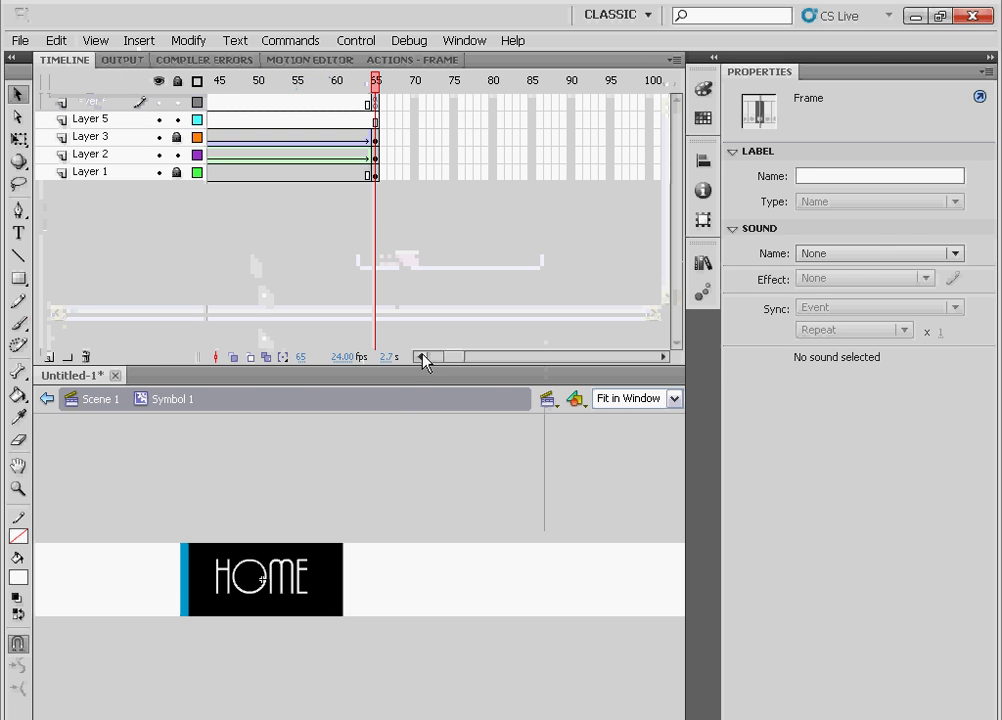
double_click(388, 446)
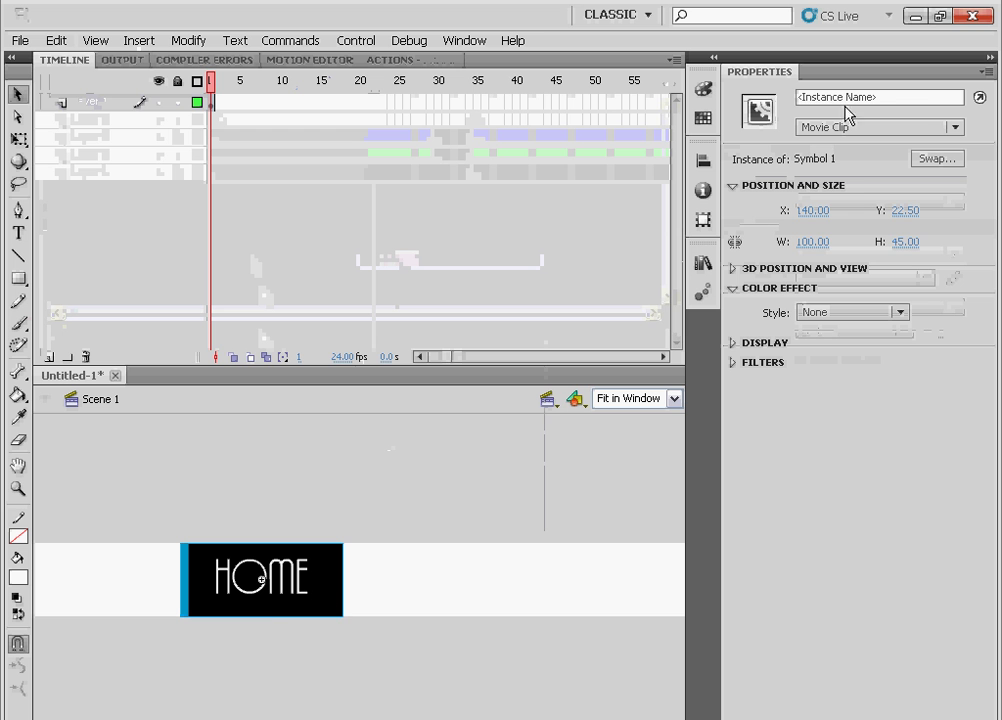
click(848, 96)
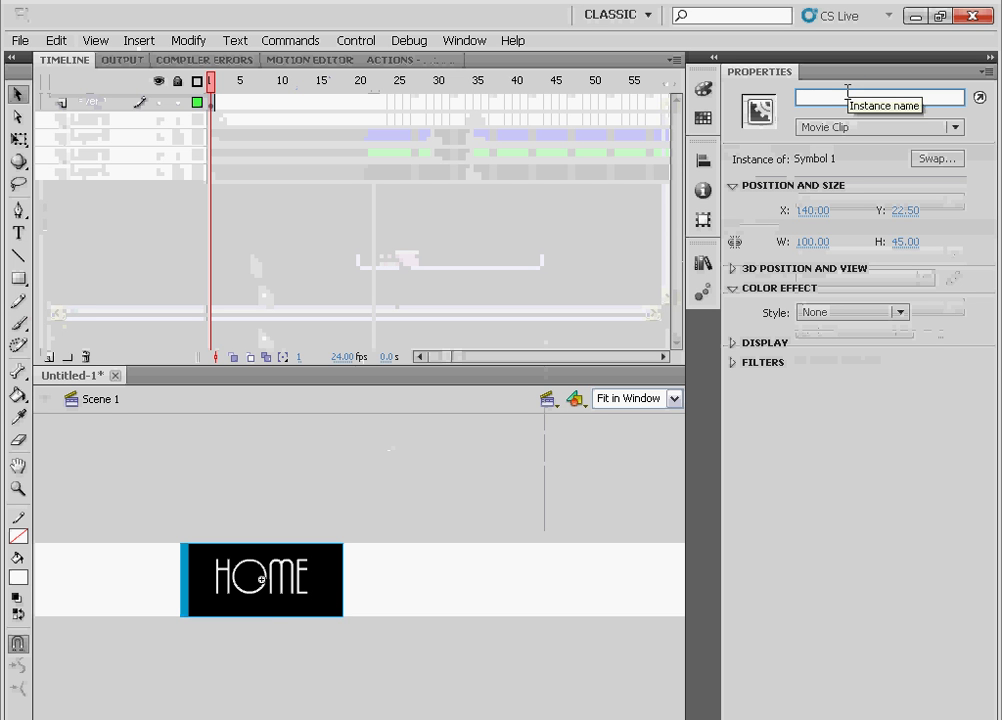
text(b1)
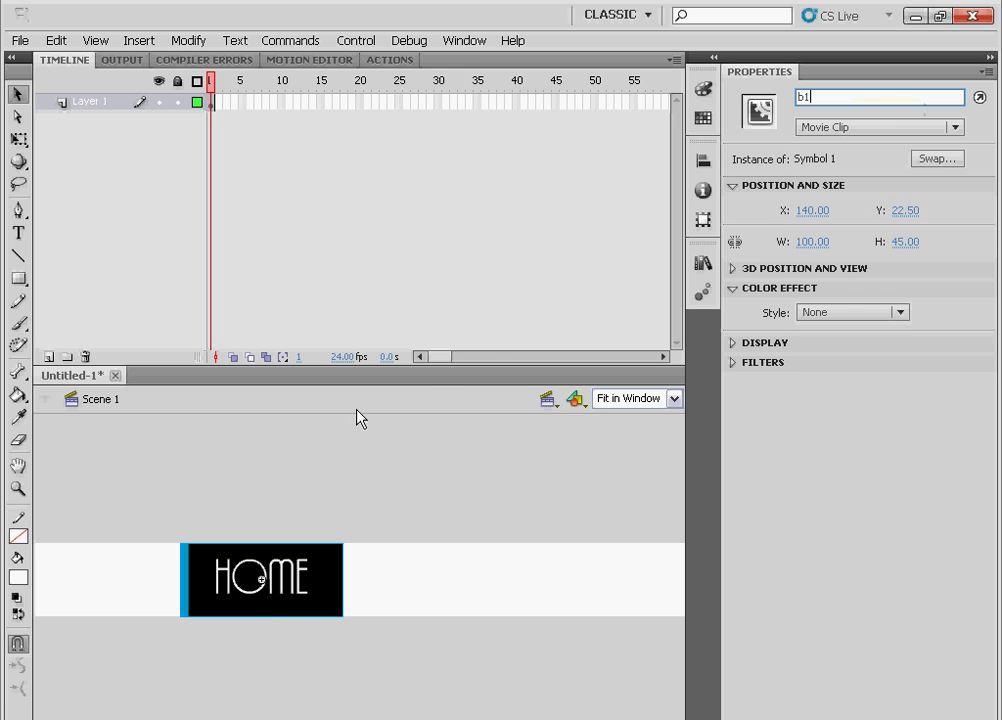
click(320, 450)
Add a new layer above Layer 1 in Scene 1 and open the script of its frame 1.
click(48, 356)
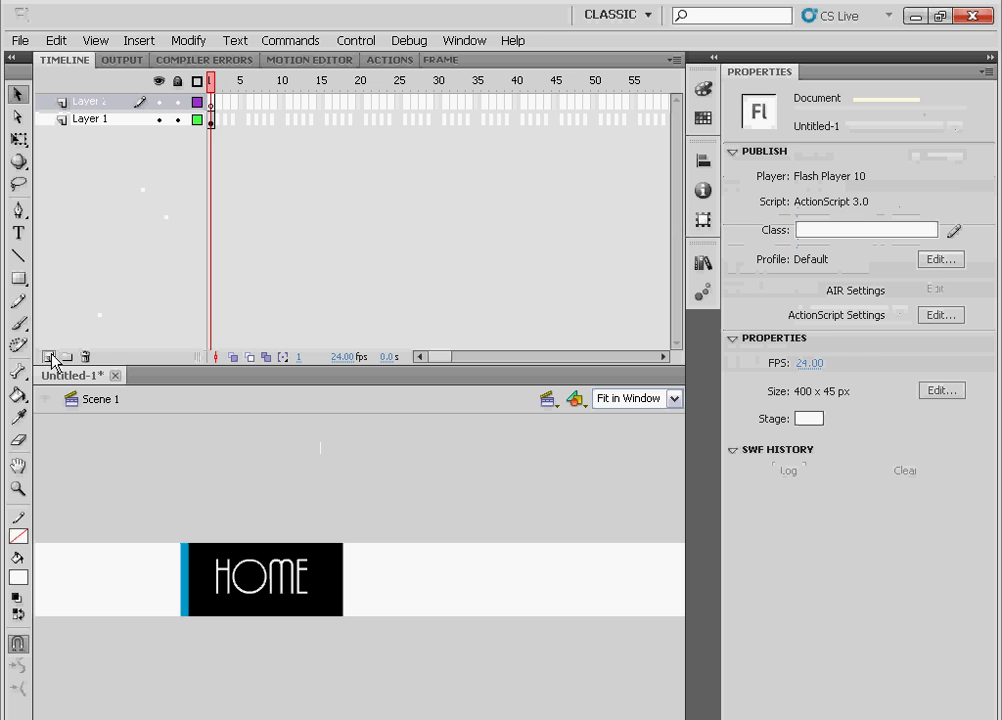
click(210, 101)
key(F9)
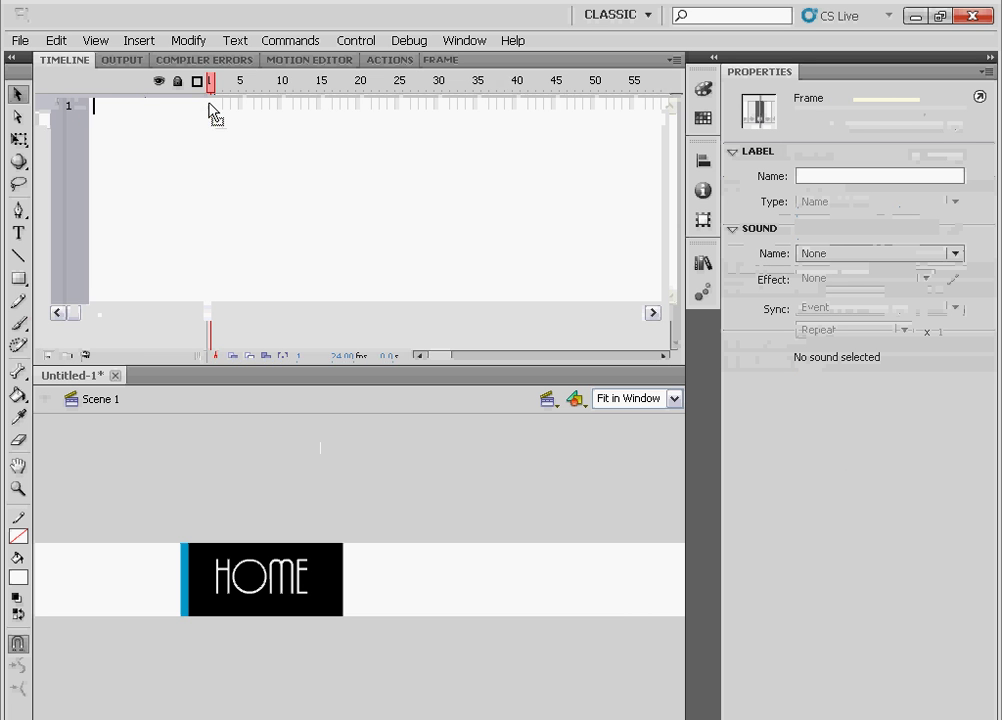
Write the roll-over listener line b1.addEventListener(MouseEvent.ROLL_OVER,a); in the frame script.
text(b)
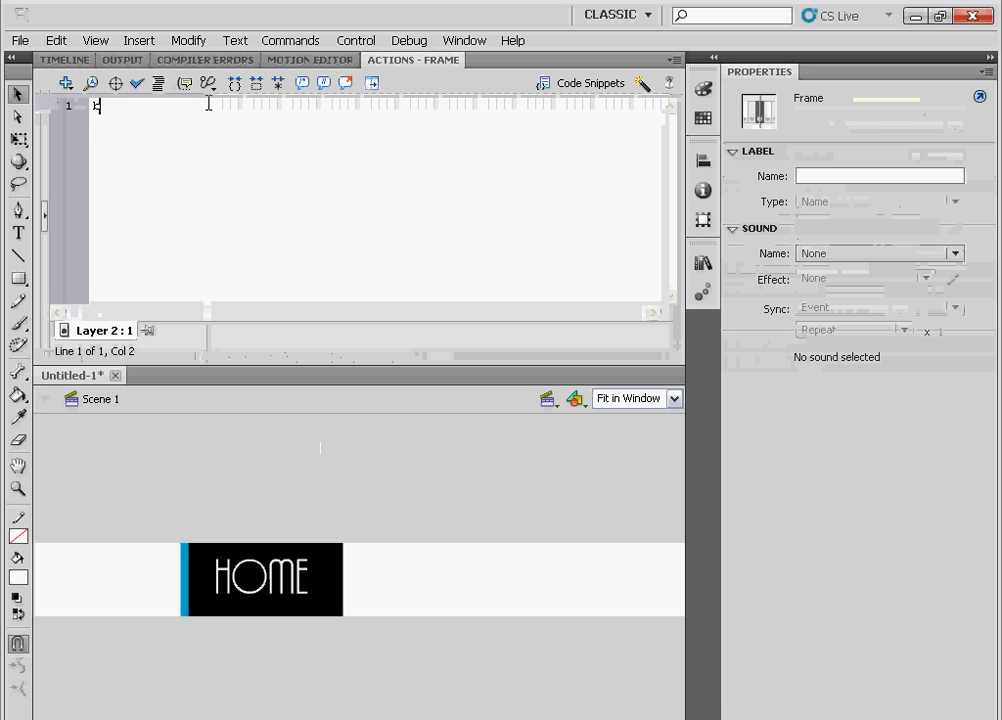
text(1.addEven)
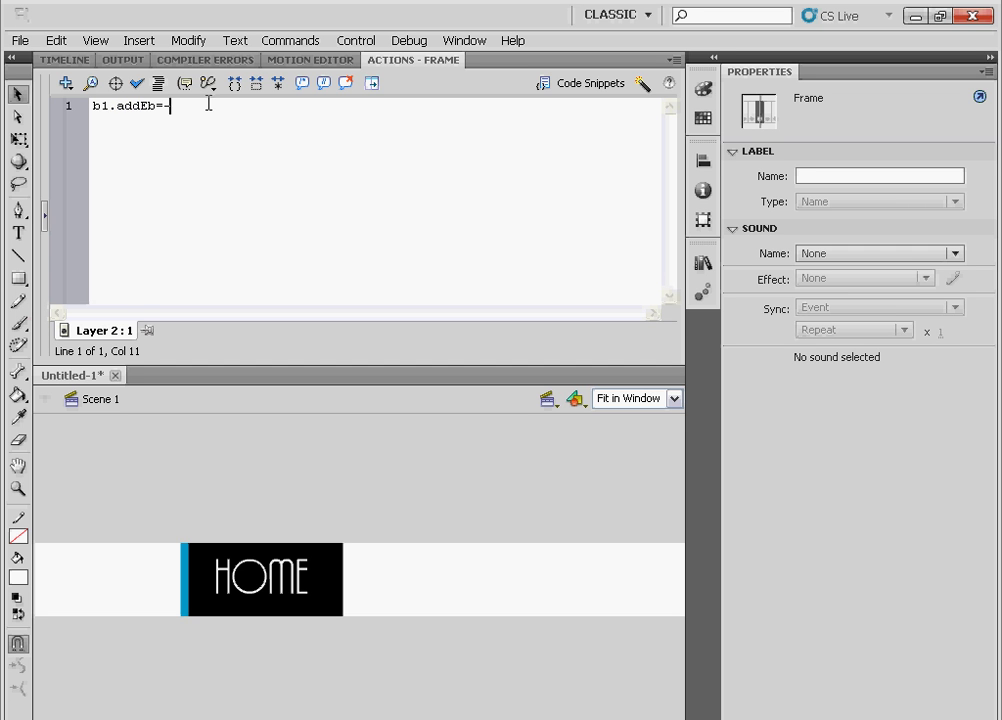
key(BackSpace)
key(BackSpace)
key(BackSpace)
text(vent)
key(BackSpace)
text(Listener()
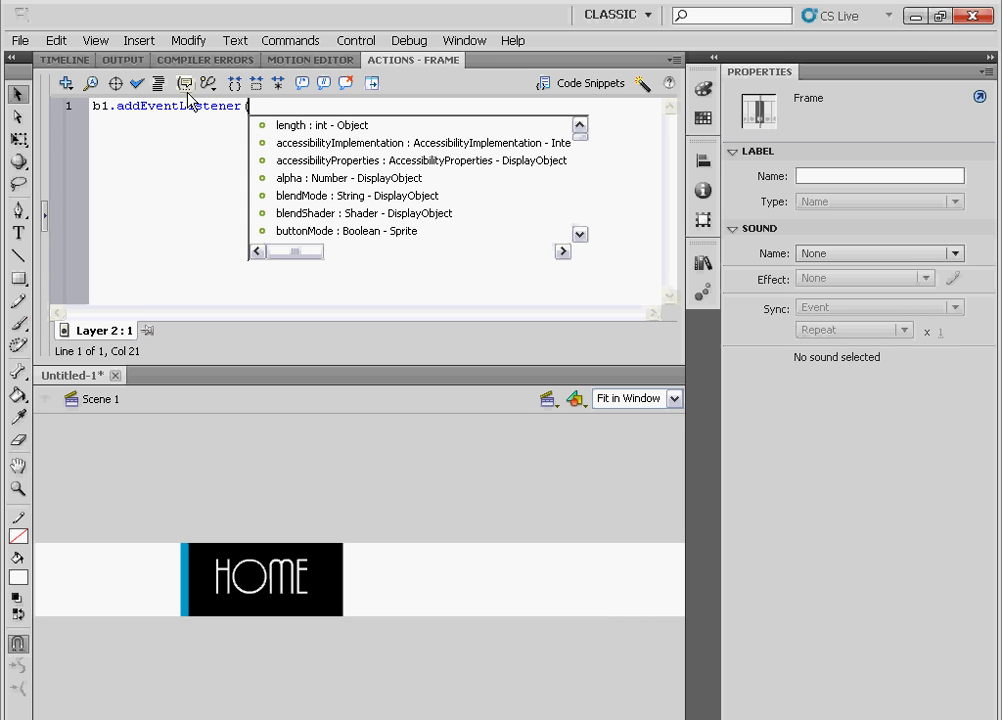
text(M)
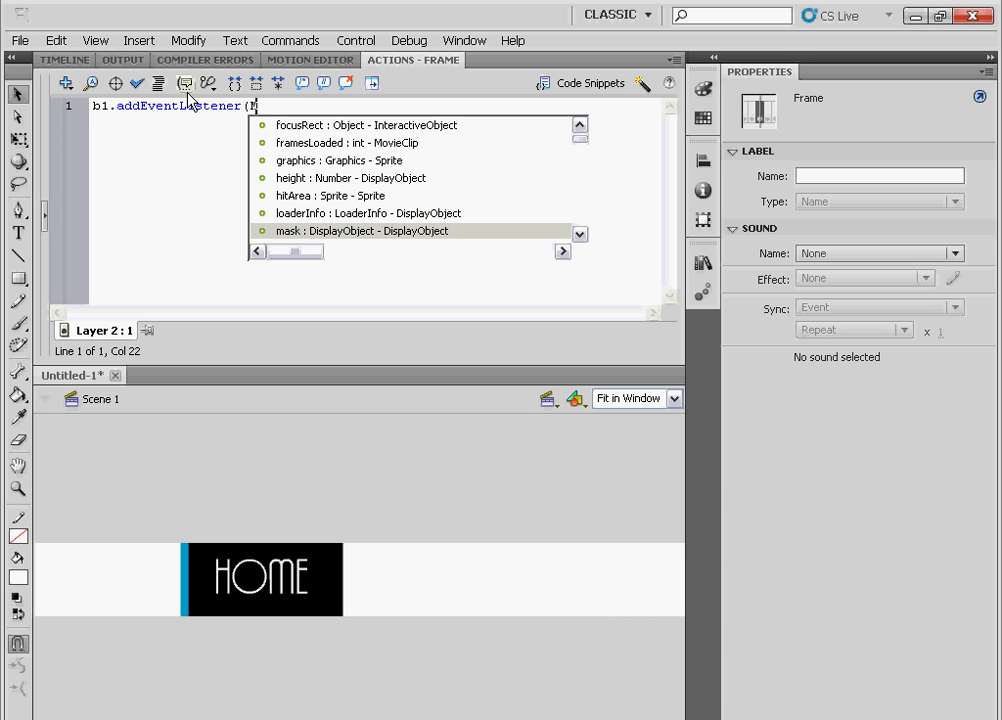
text(ouse)
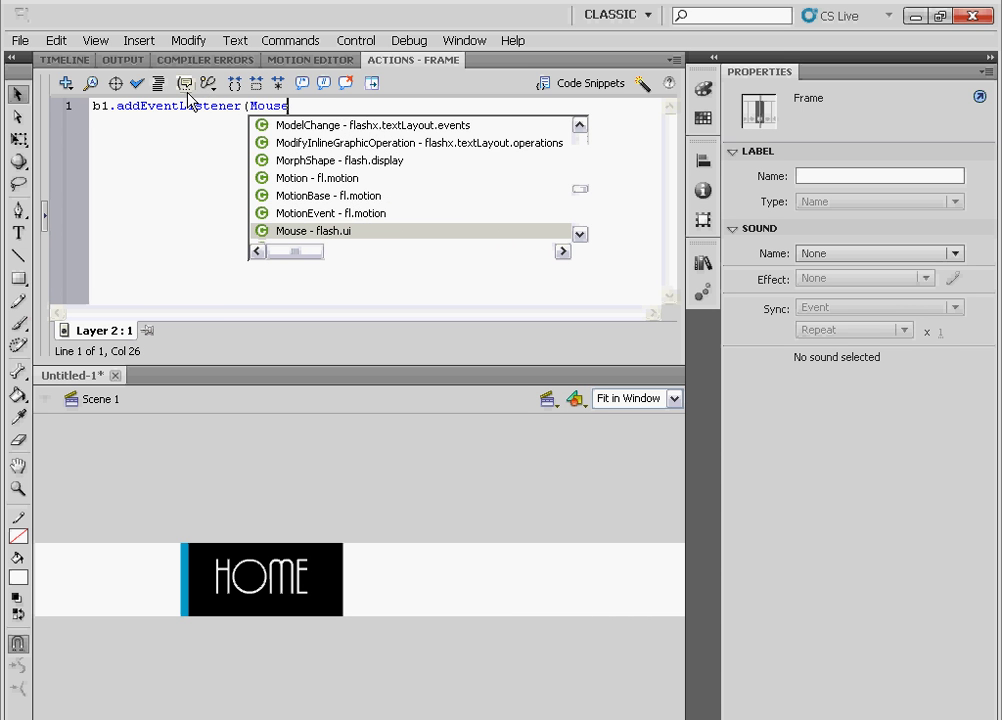
text(Event.)
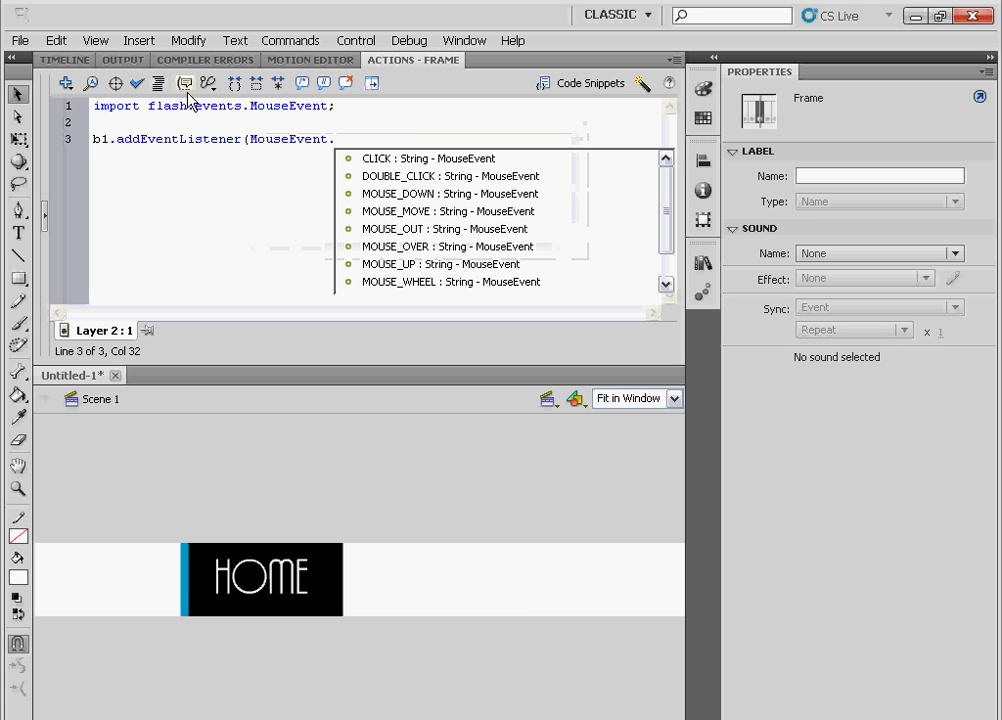
text(R)
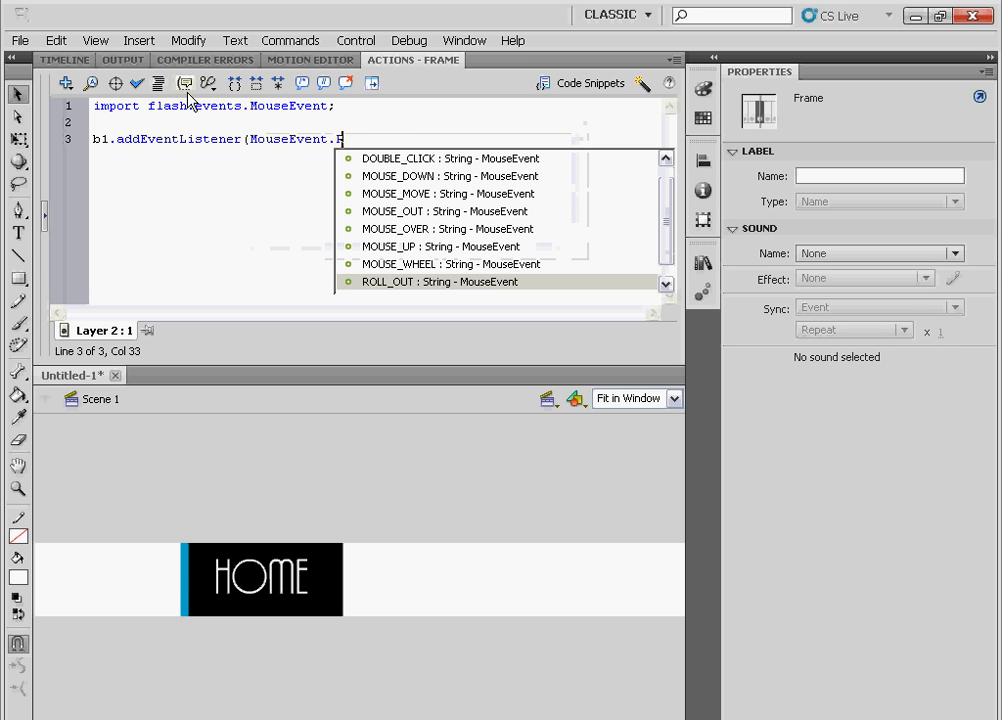
text(O)
key(Down)
key(Return)
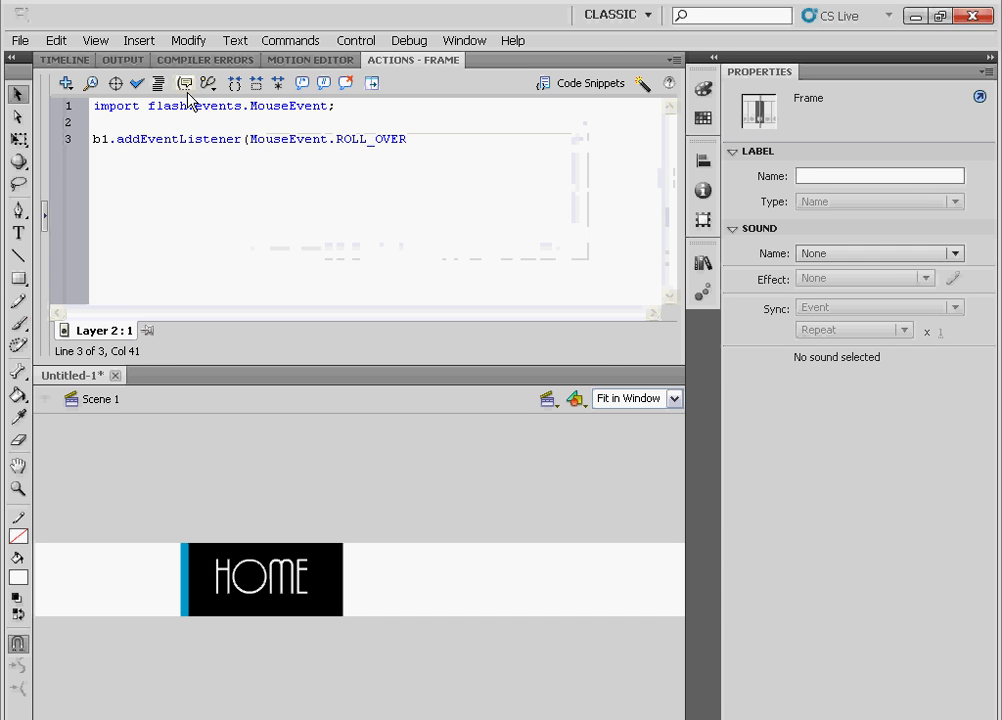
text(,)
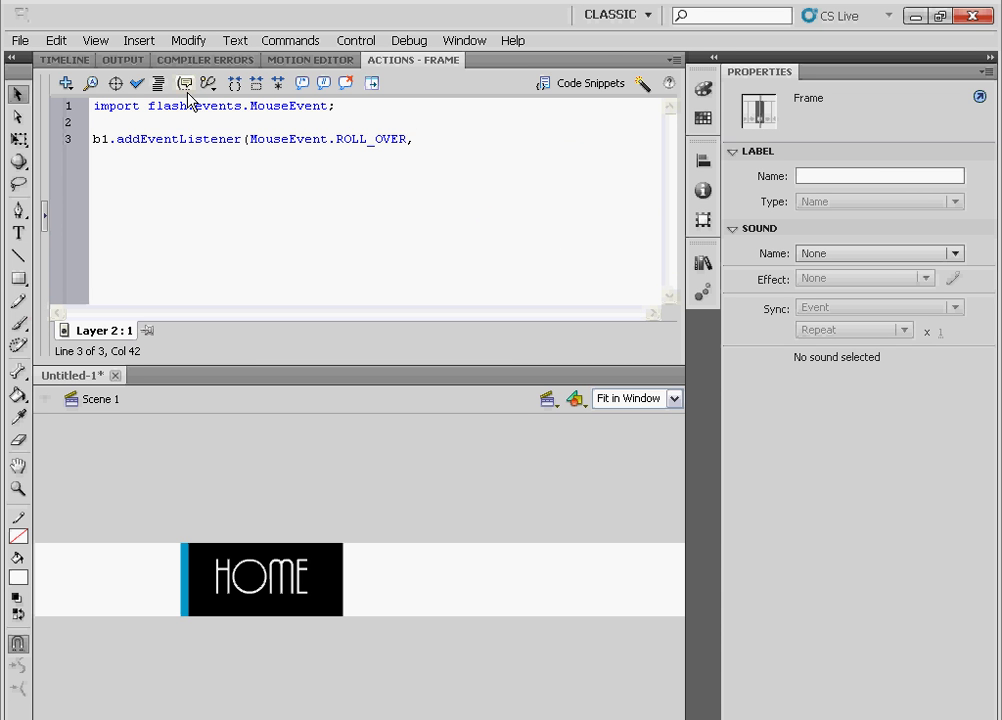
text(a);)
Declare an empty function a(e:MouseEvent):void with opening and closing braces below the listener.
key(Return)
key(Return)
text(function a)
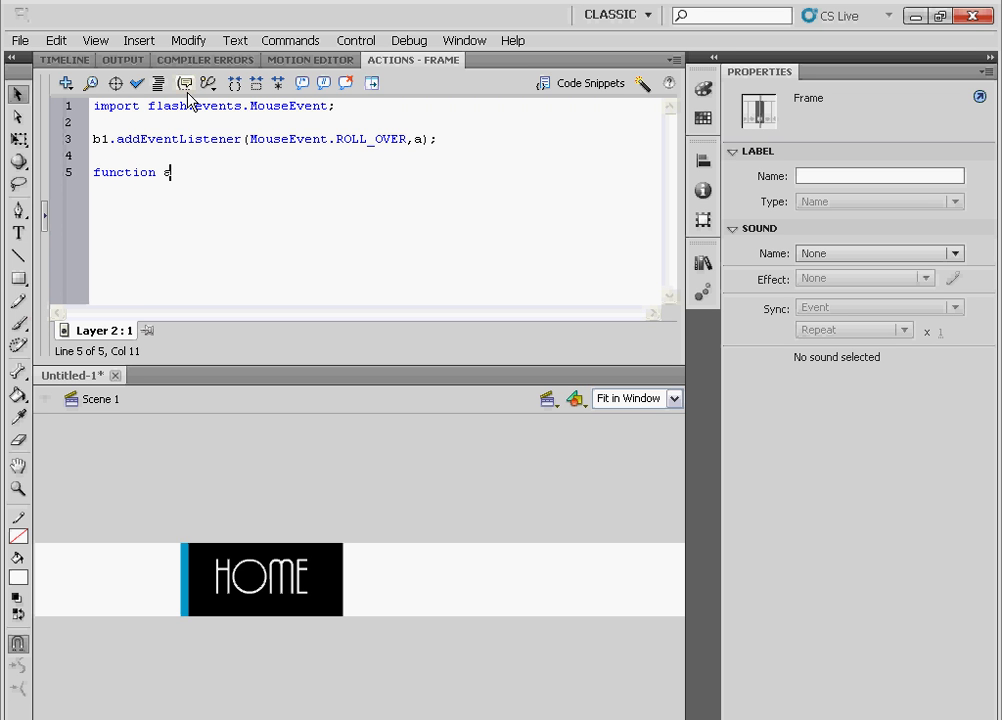
text((e )
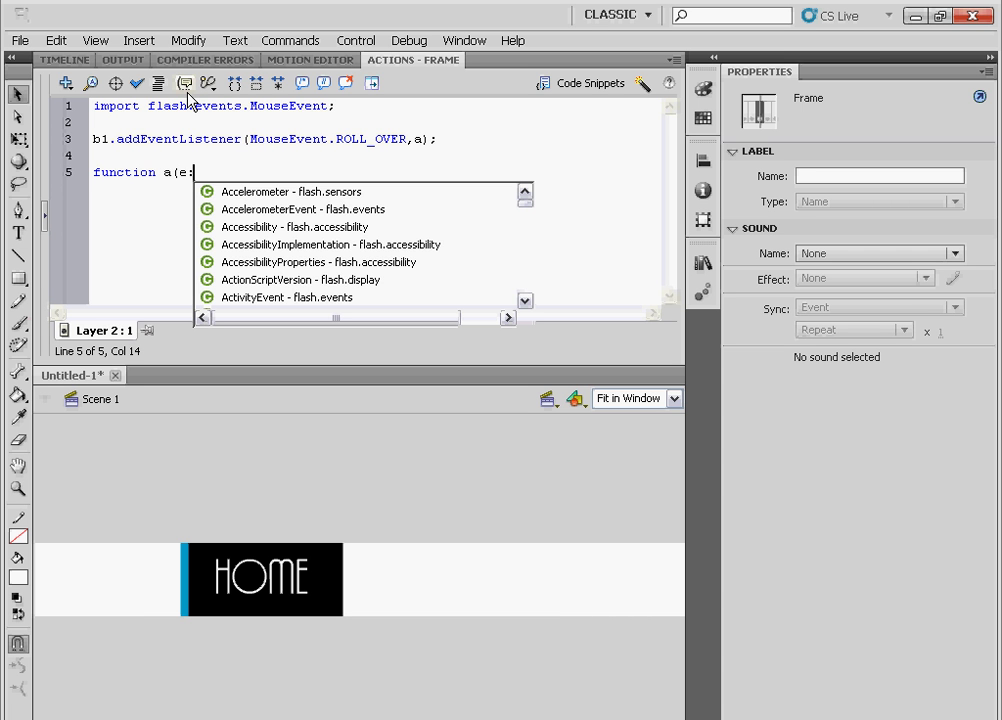
text(MouseE)
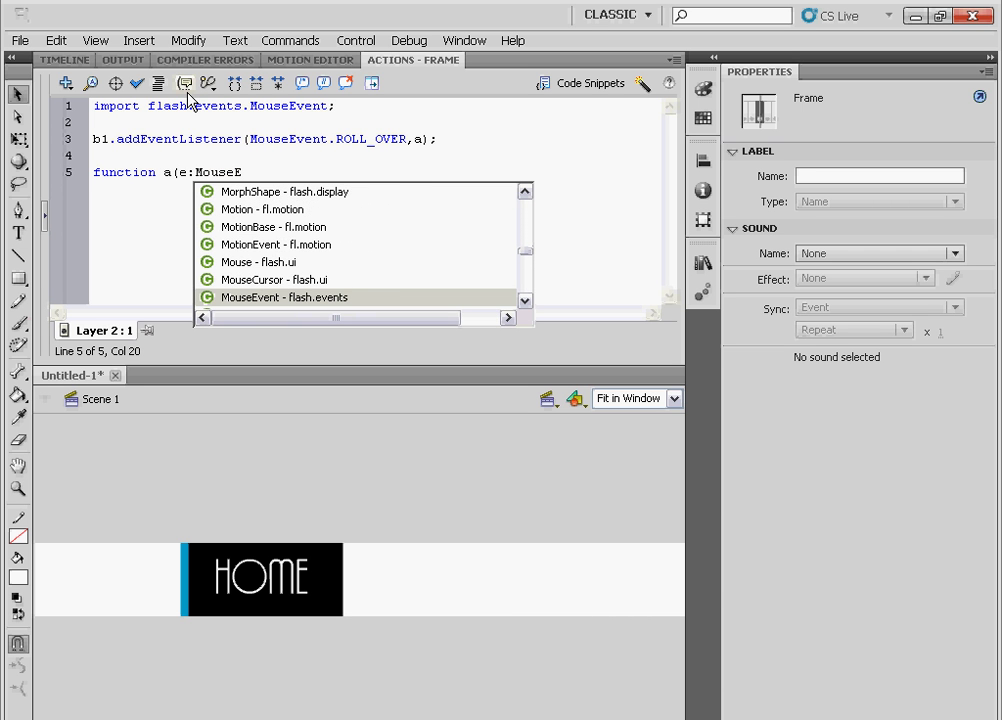
text(vent))
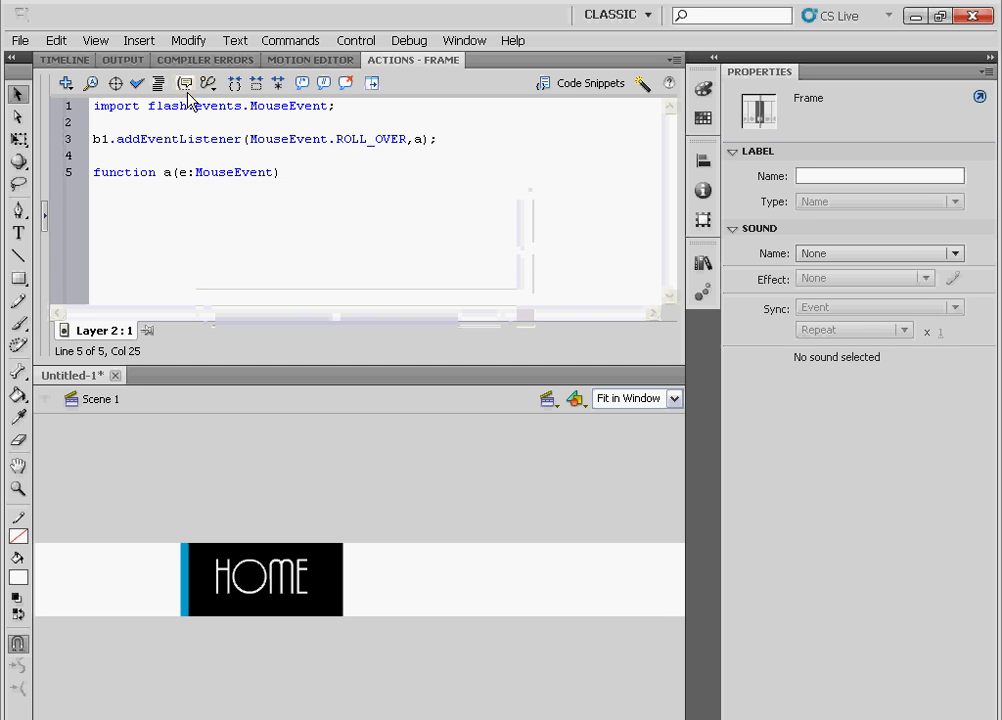
text(:)
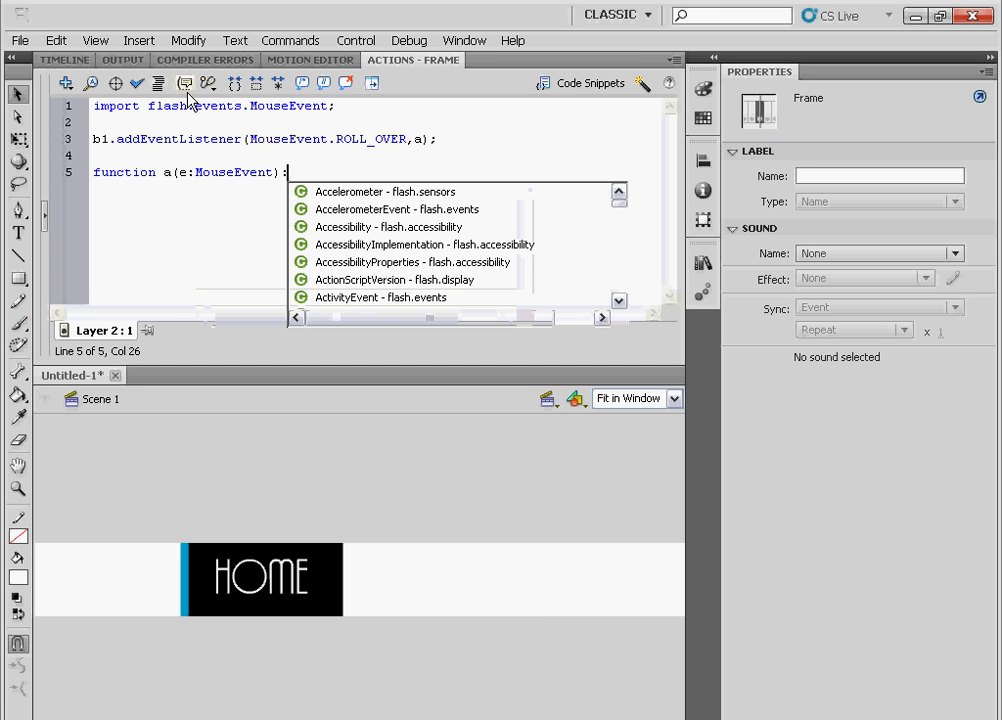
text(void)
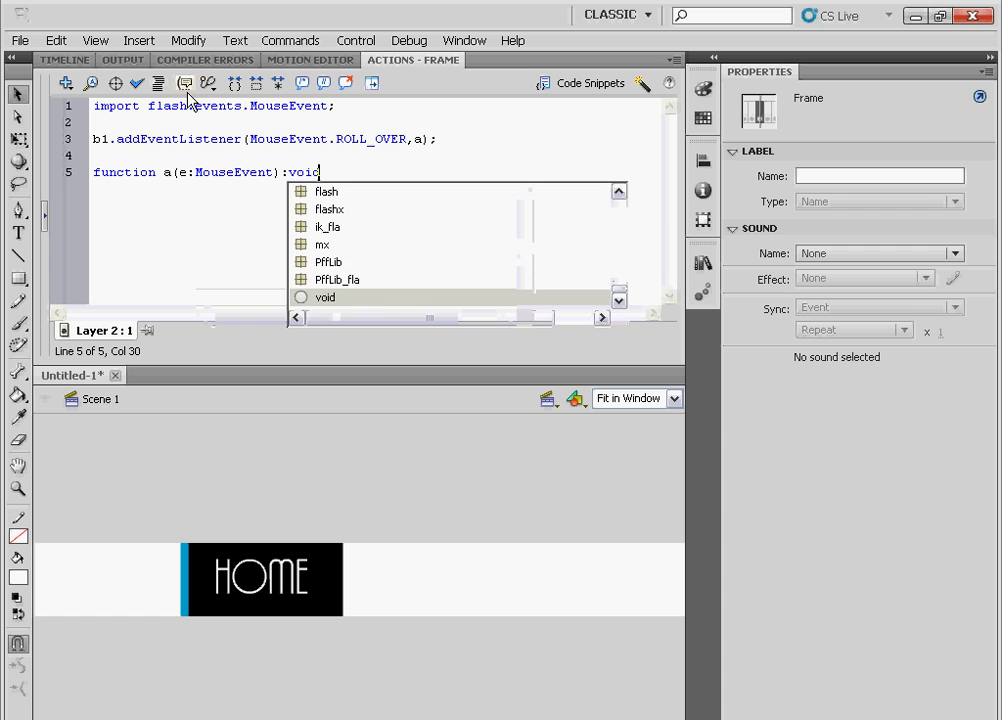
text({)
key(Return)
key(Return)
text(})
key(Up)
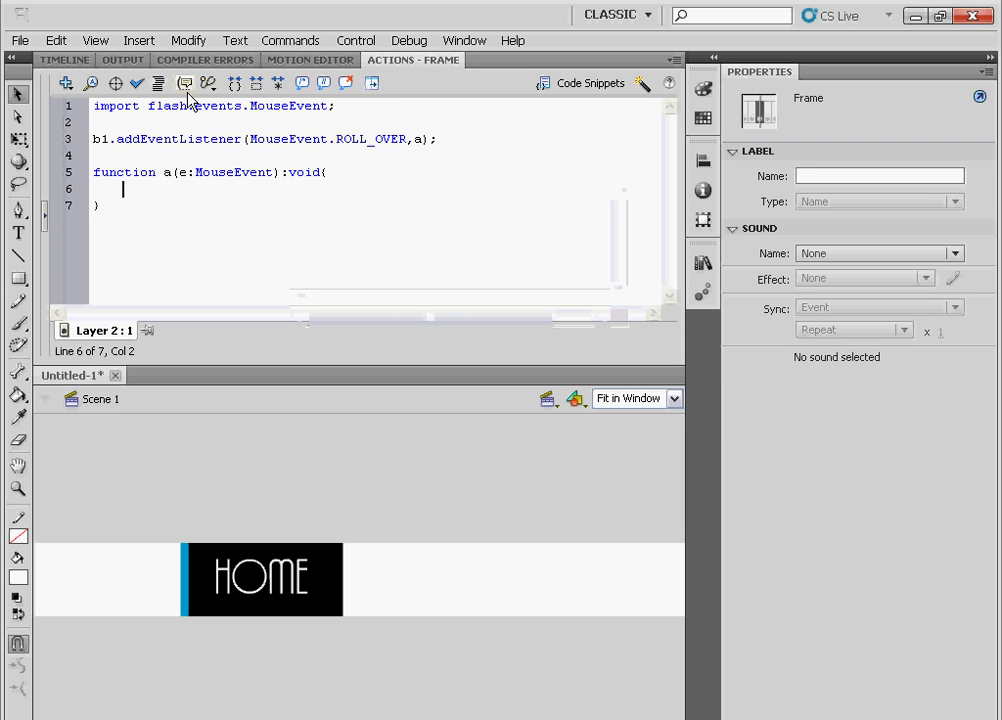
Write MovieClip(b1).gotoAndPlay("a"); as the body of function a.
text(MovieClip)
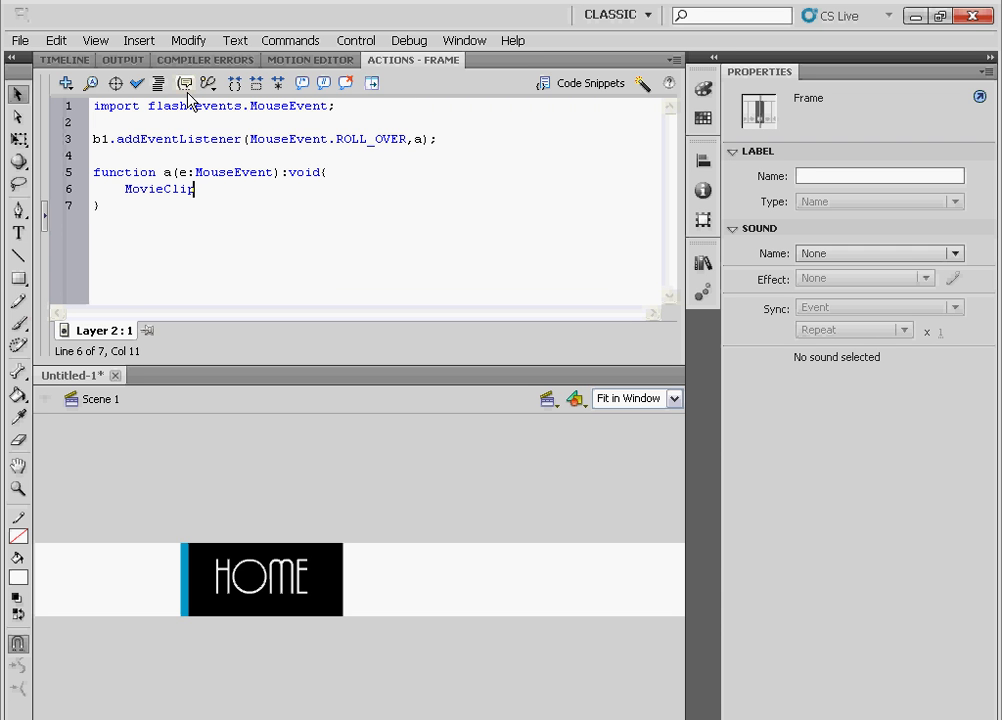
text(()
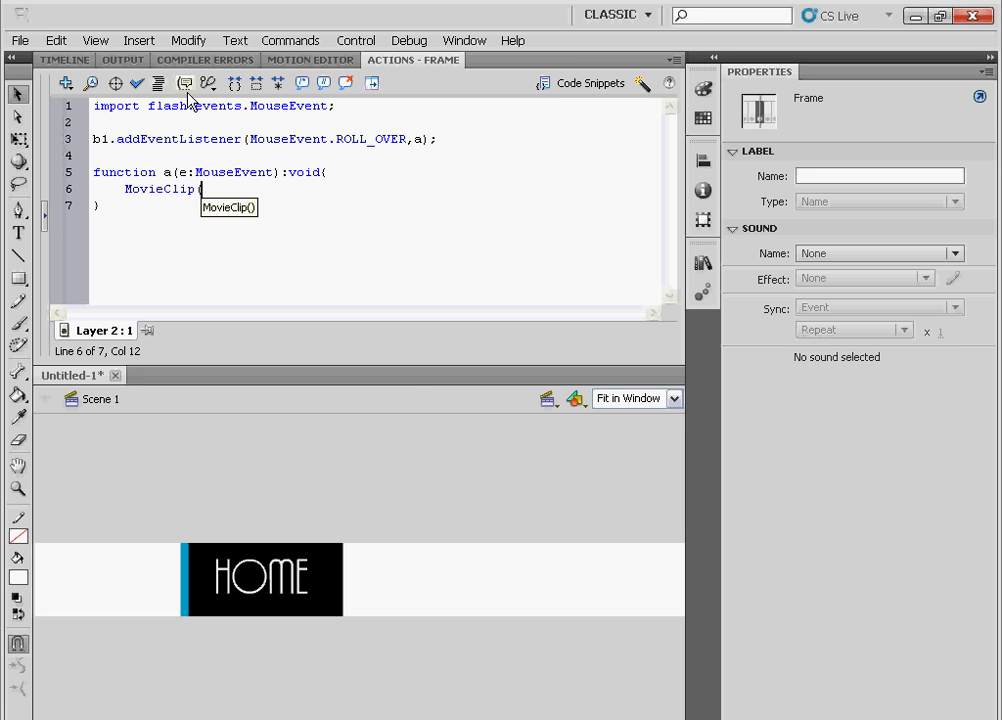
text(b1))
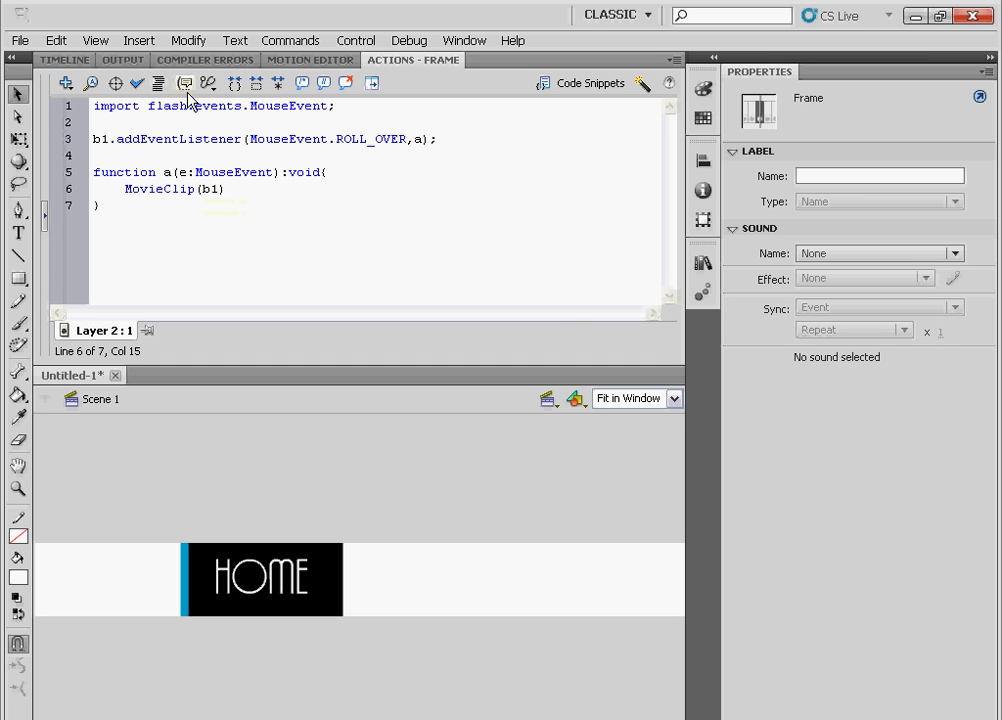
text(.)
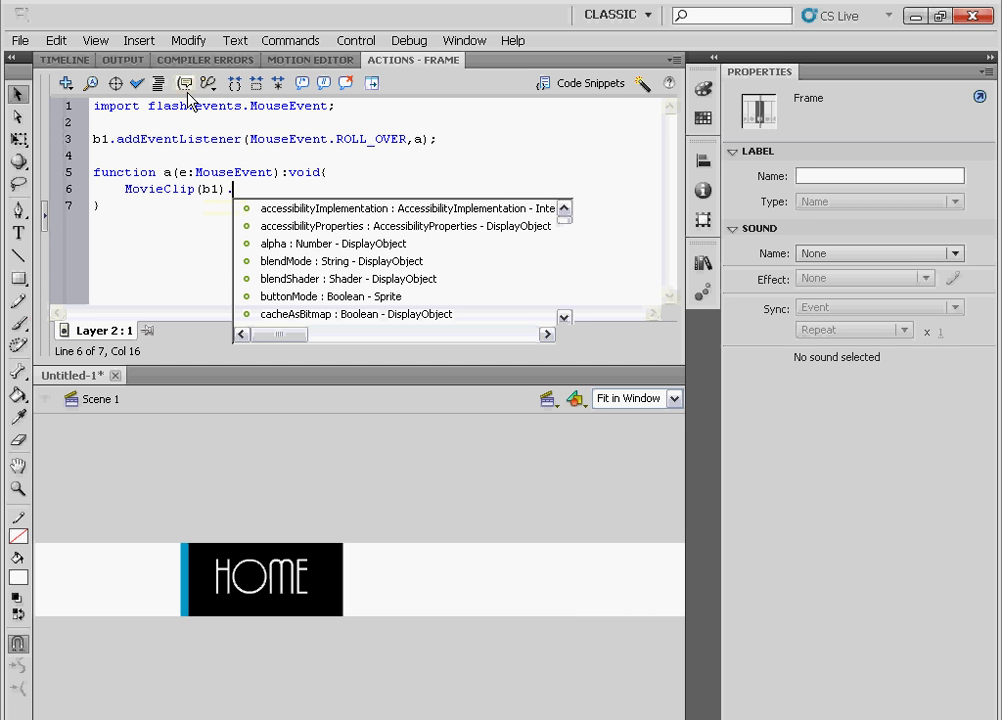
text(gotoA)
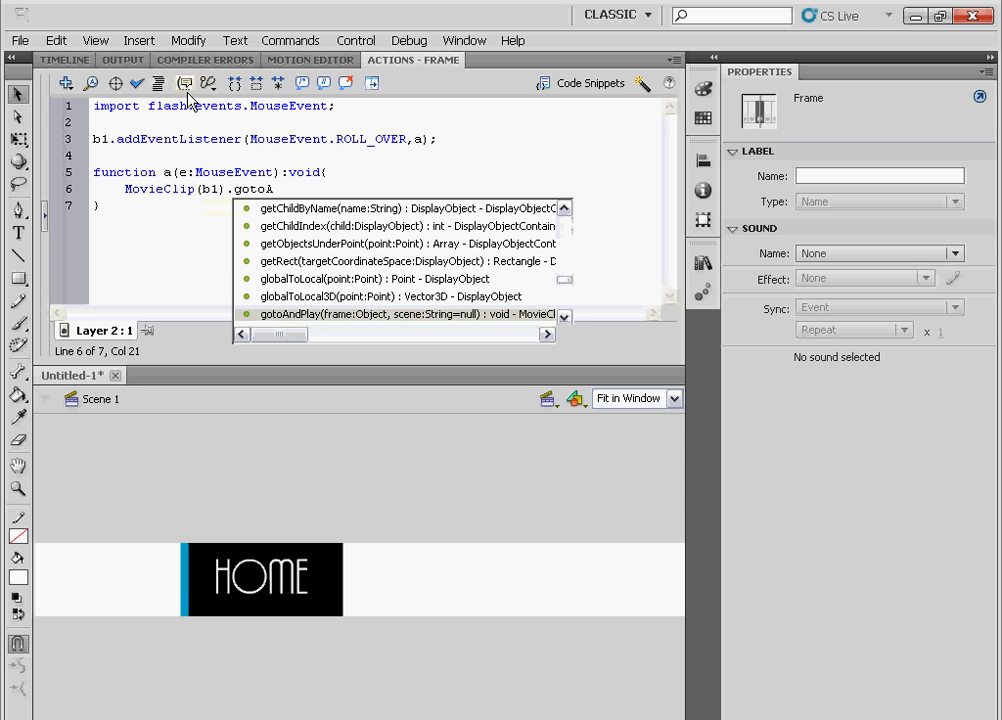
text(ndPlay()
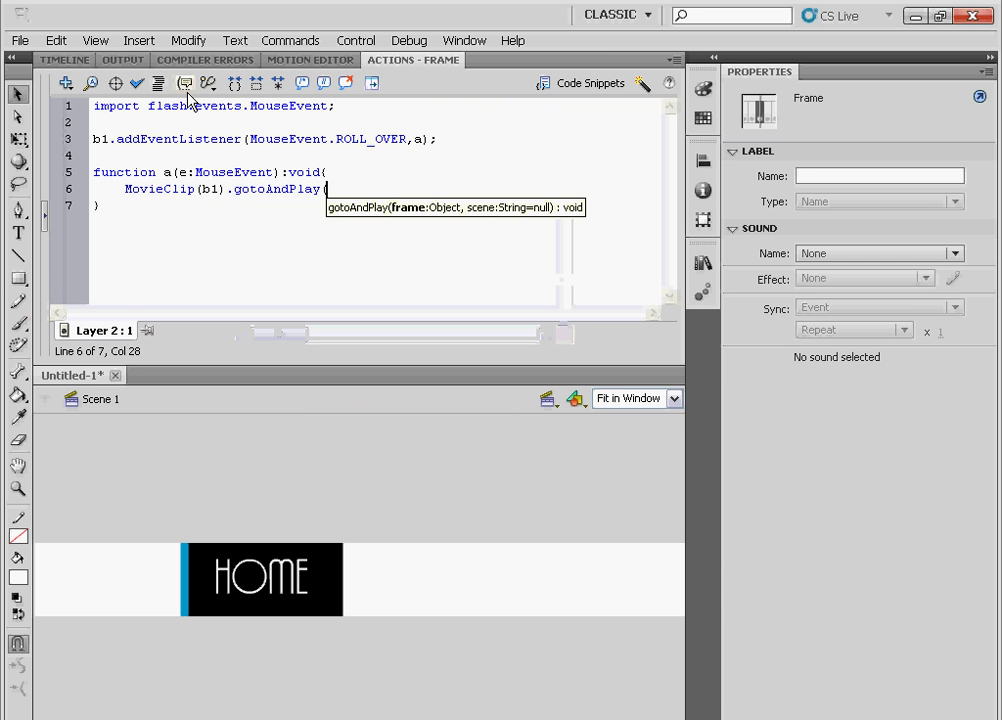
text(")
text(e)
text("))
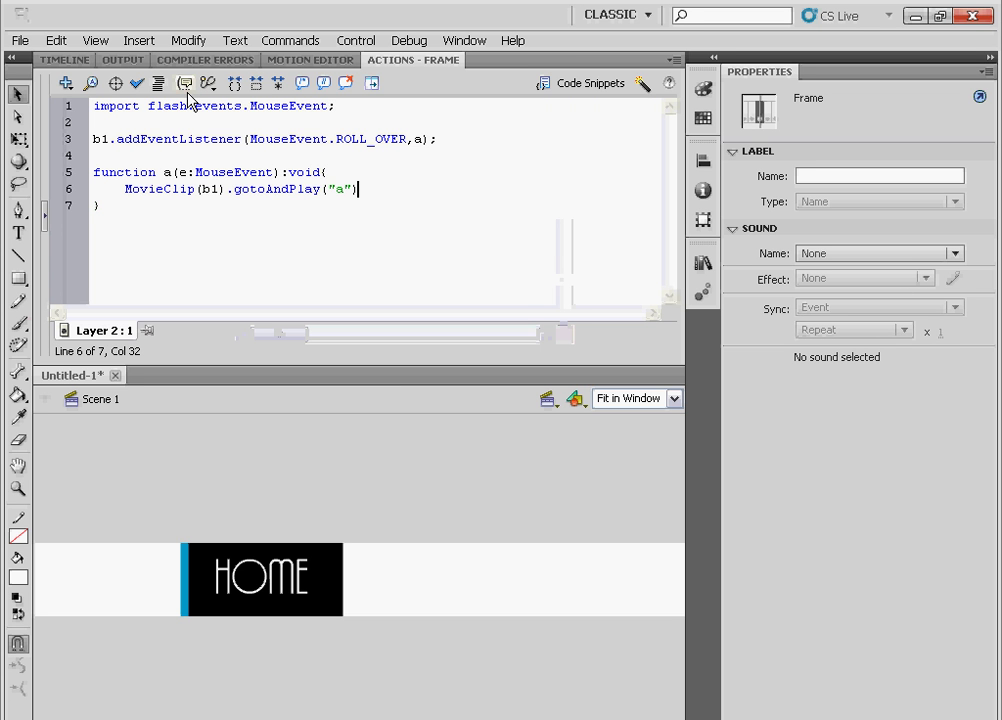
text(;)
Copy the roll-over listener with its function and paste the duplicate a few lines below the original.
drag(93, 139, 285, 200)
key(ctrl+c)
right_click(285, 197)
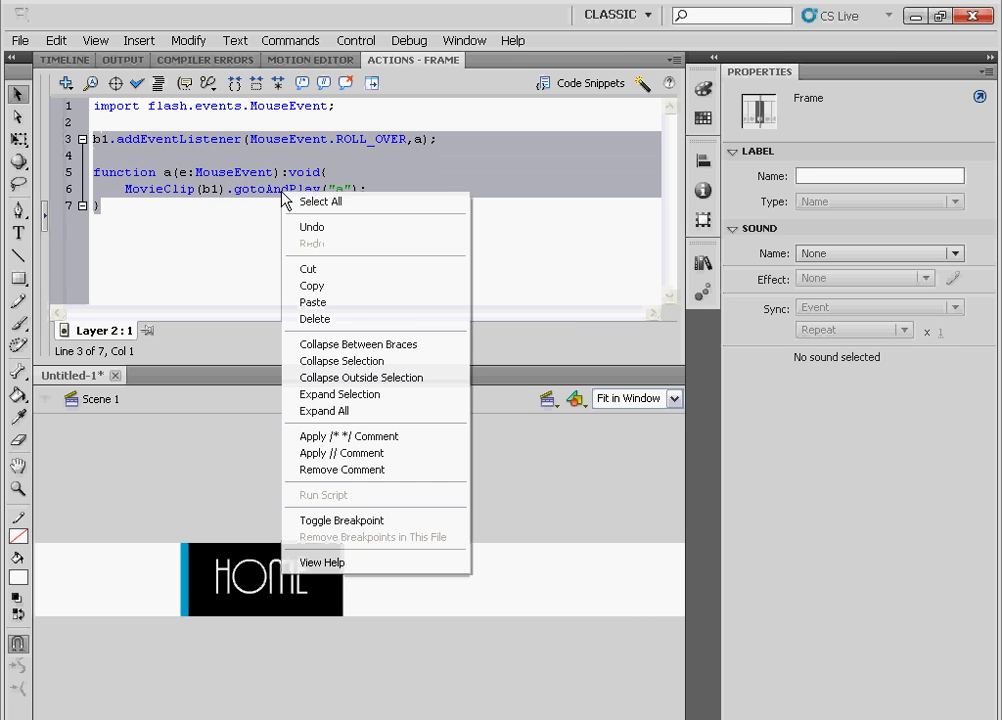
key(Return)
key(Return)
key(Return)
right_click(183, 263)
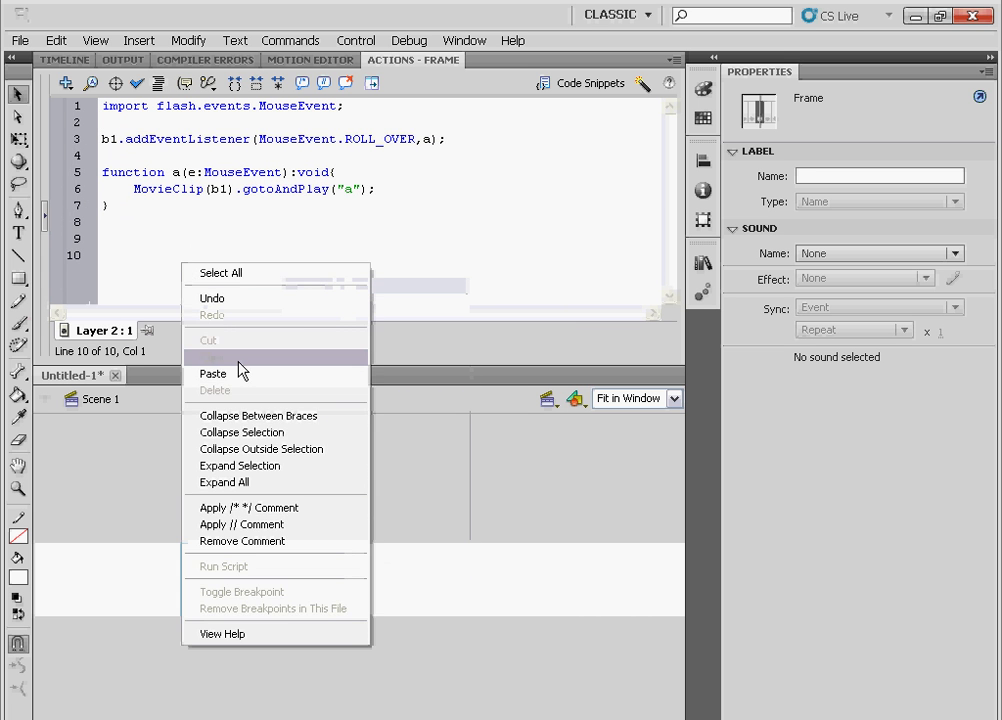
click(213, 373)
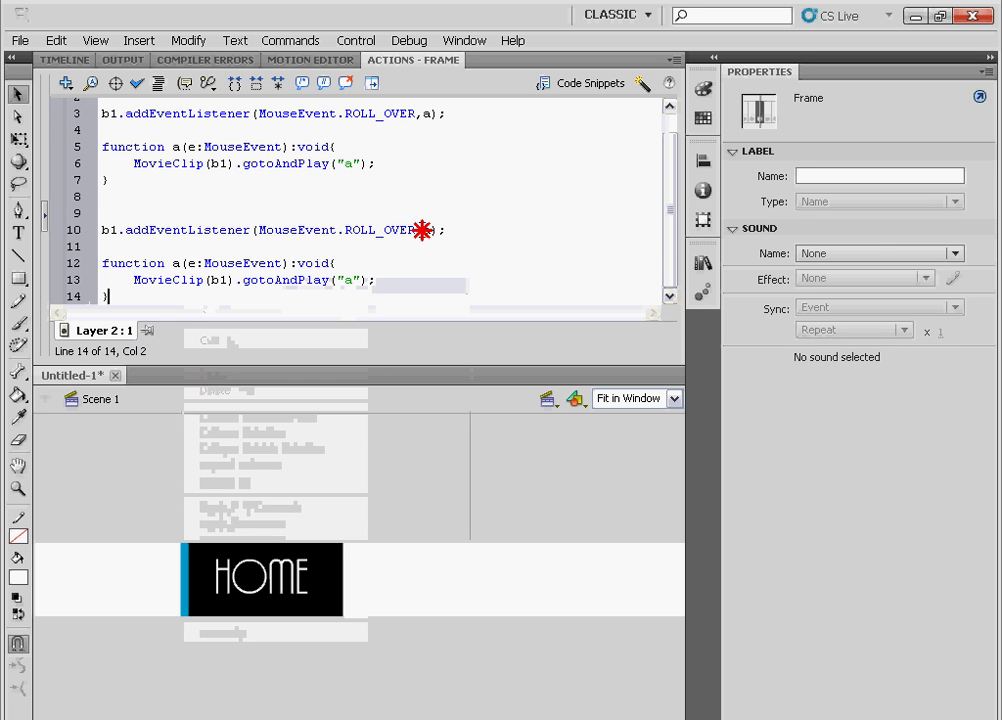
Rename the handler to b in both the duplicated listener and the duplicated function declaration.
double_click(424, 230)
text(b)
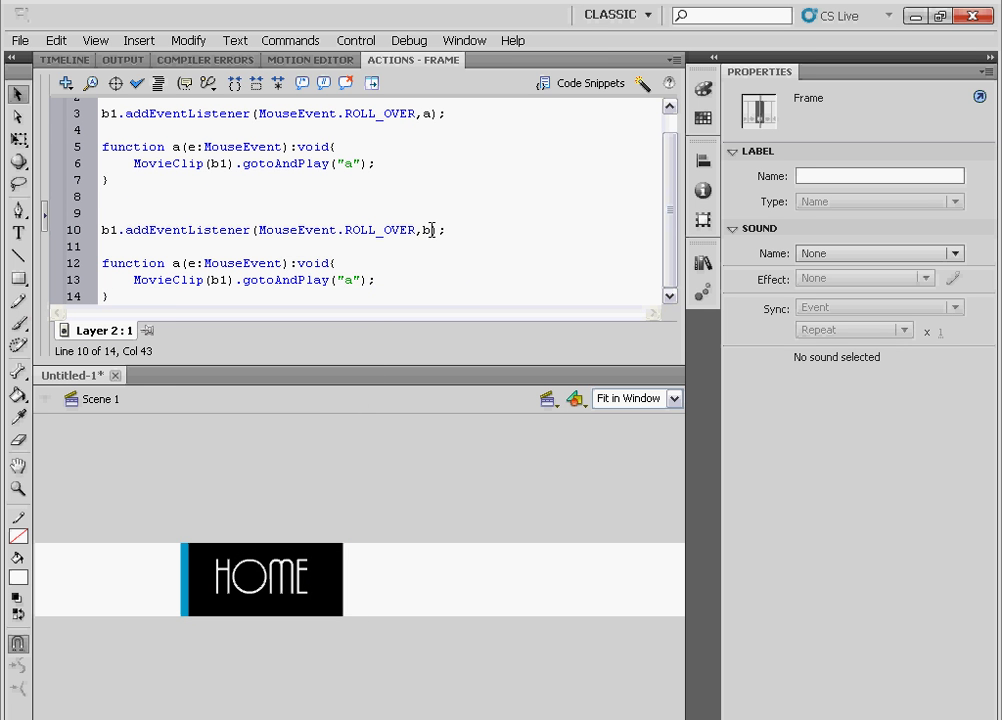
click(177, 263)
key(BackSpace)
text(b)
Change the duplicated listener's event to ROLL_OUT and make function b play from the frame label "b".
drag(394, 228, 410, 229)
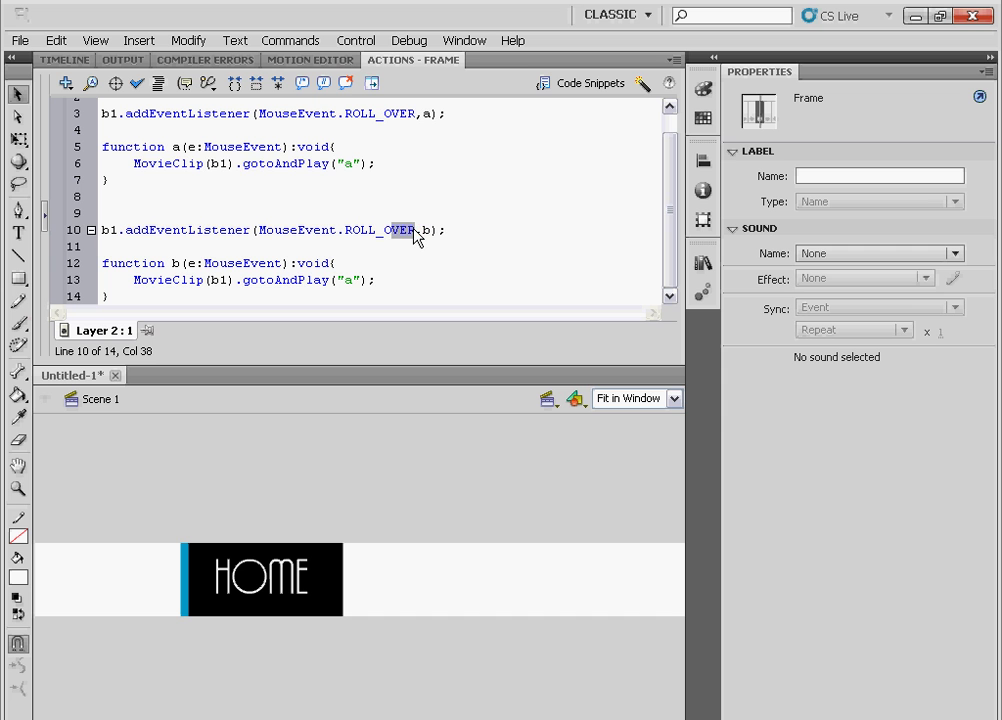
key(BackSpace)
text(UT)
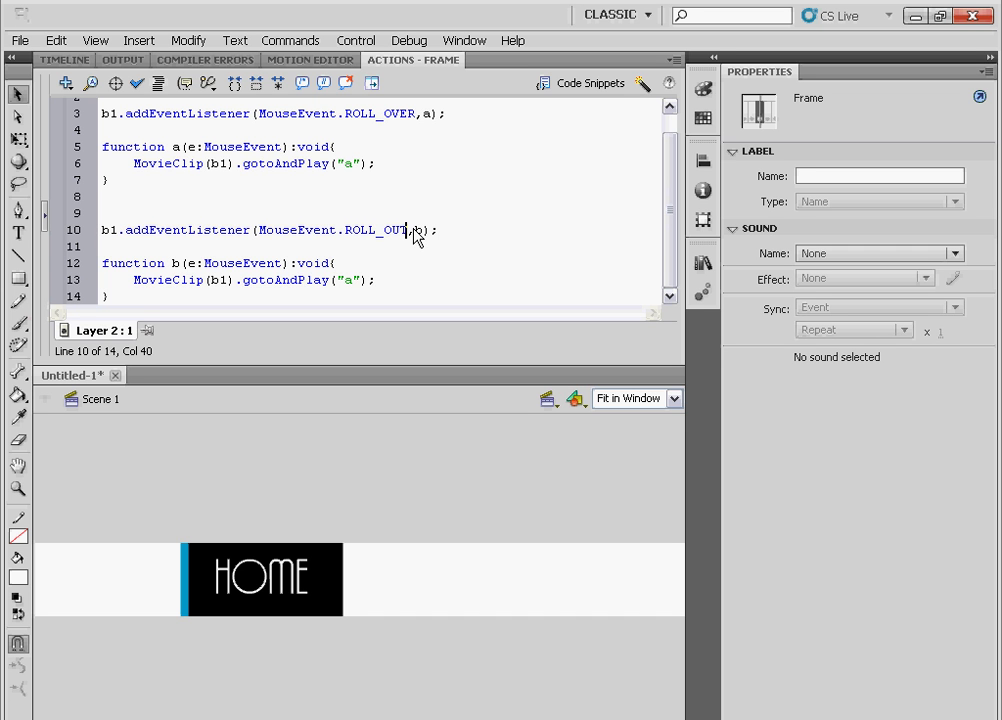
click(351, 281)
key(BackSpace)
text(b)
Test the movie to check the HOME button's rollover animation, and close the preview.
key(ctrl+Return)
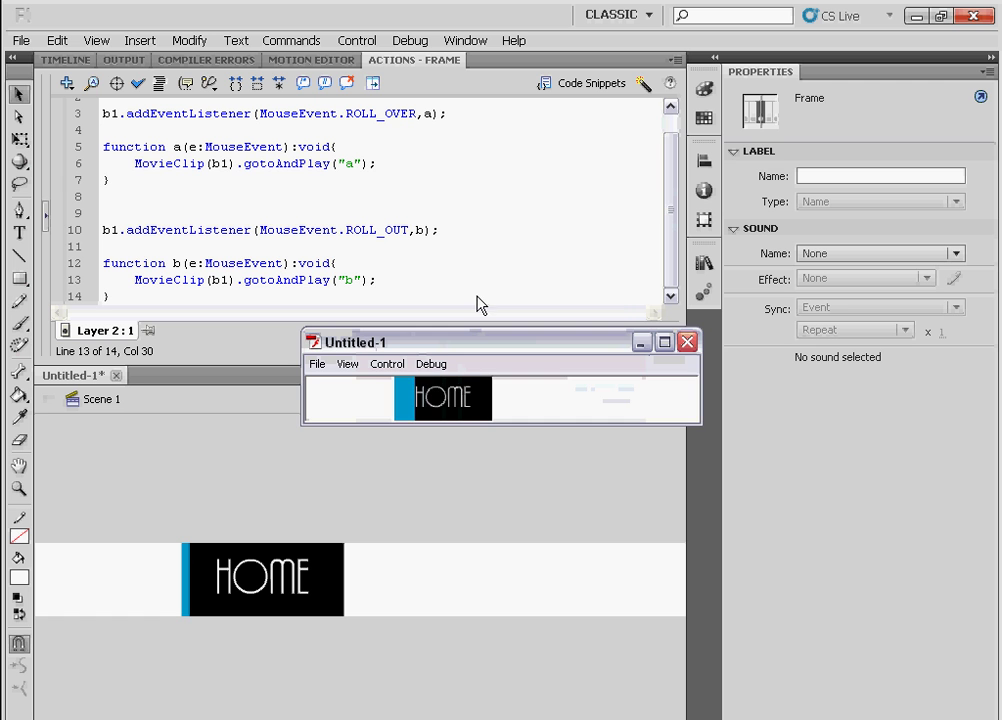
click(687, 343)
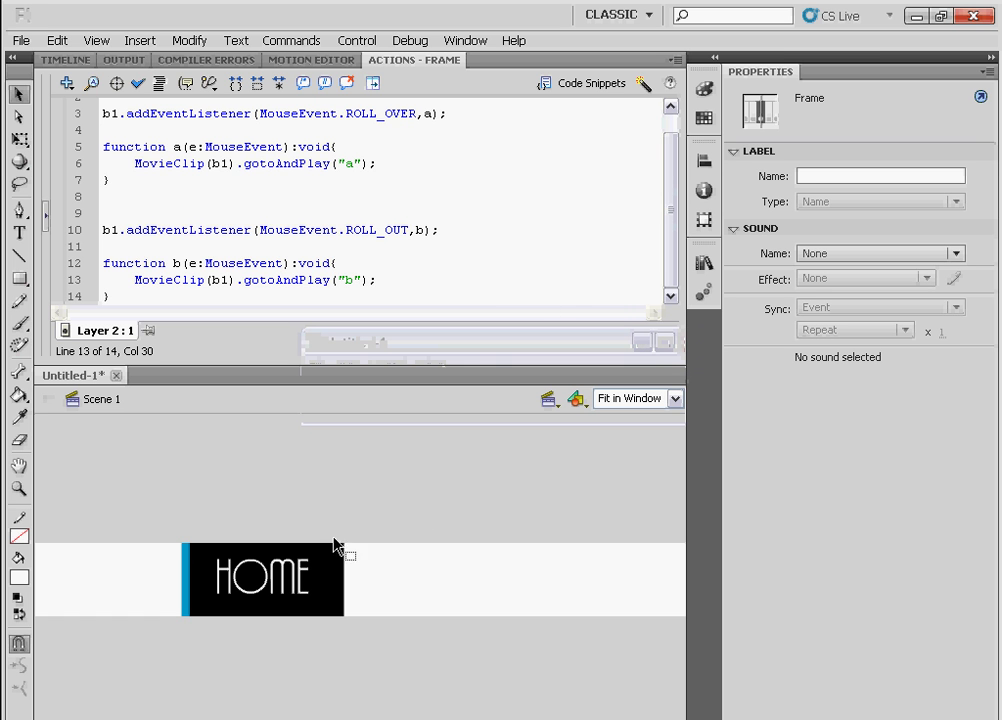